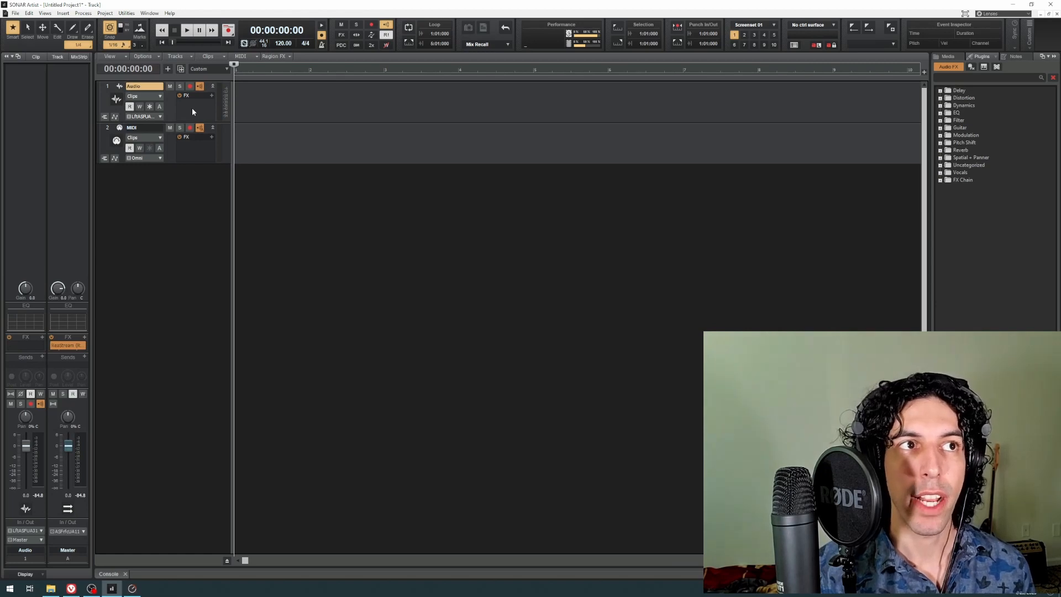
# Step: Examine the audio effect categories and plug-ins available for the Audio track's FX rack
pyautogui.rightClick(192, 112)
pyautogui.moveTo(223, 114)
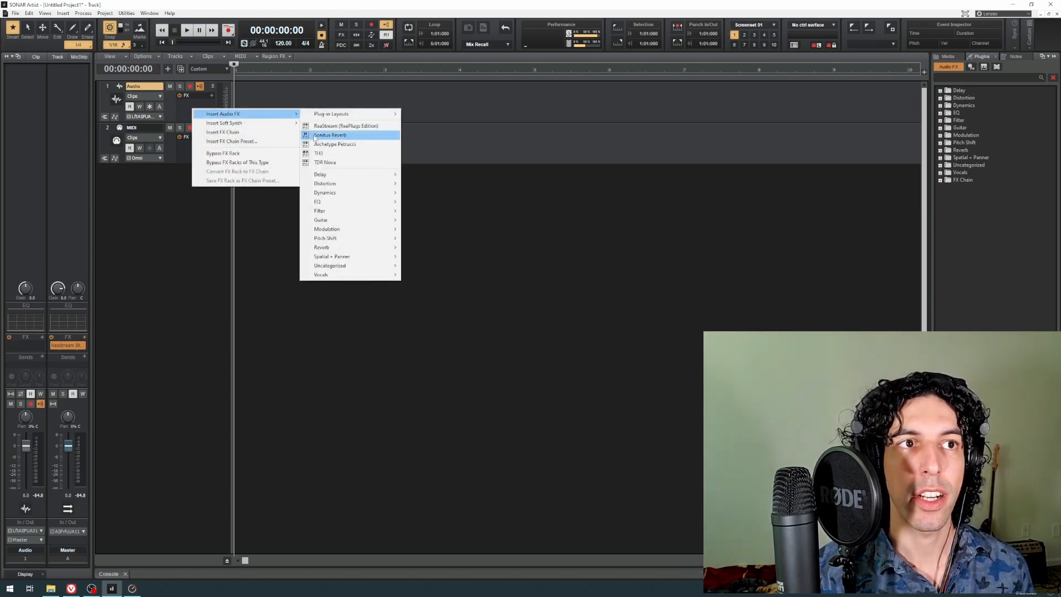
pyautogui.moveTo(333, 176)
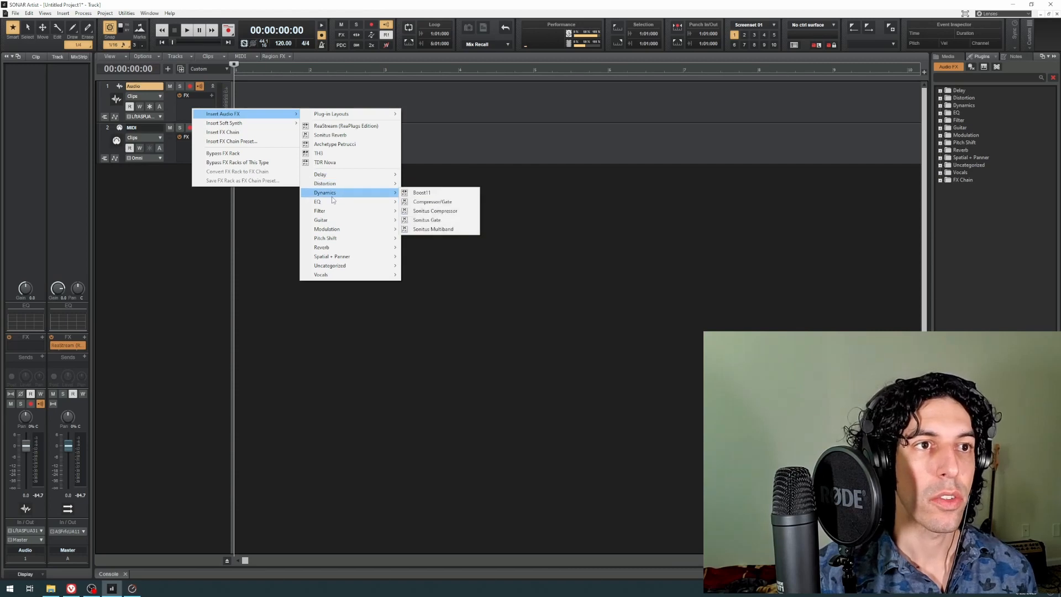
pyautogui.moveTo(342, 249)
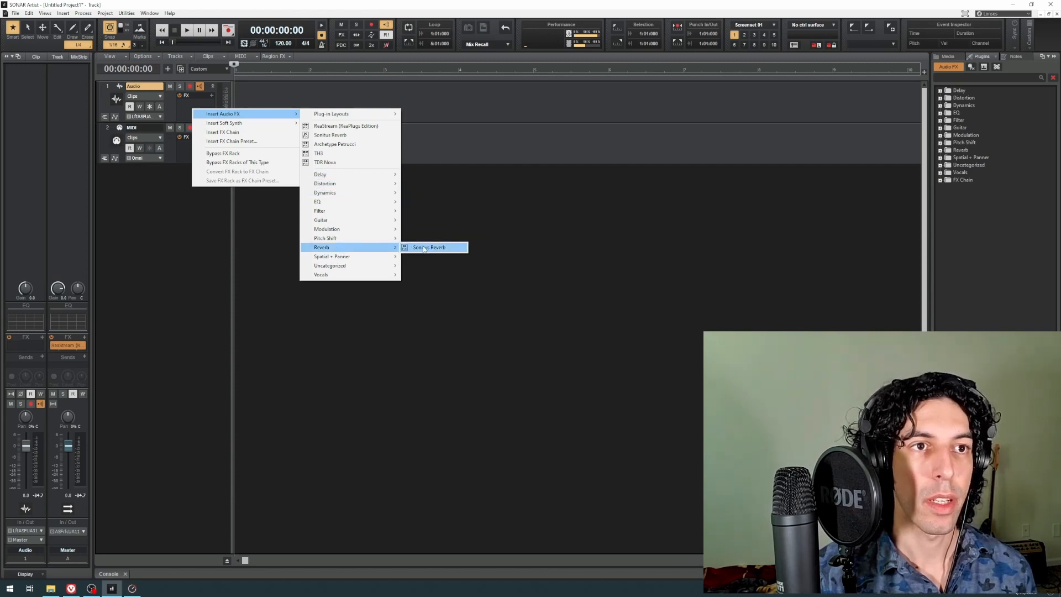
pyautogui.moveTo(390, 242)
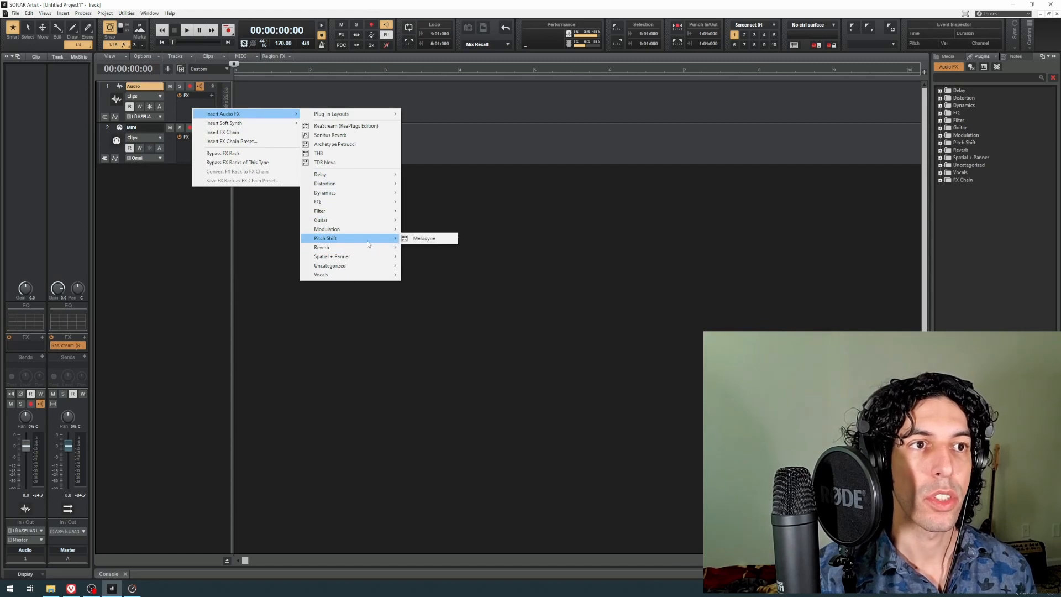
pyautogui.moveTo(366, 193)
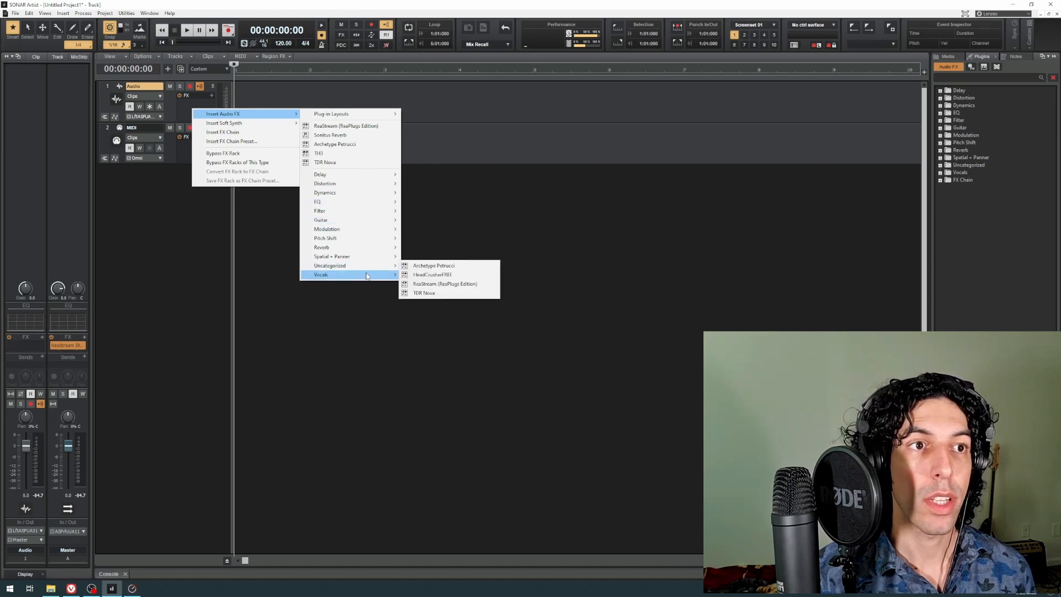
pyautogui.moveTo(370, 270)
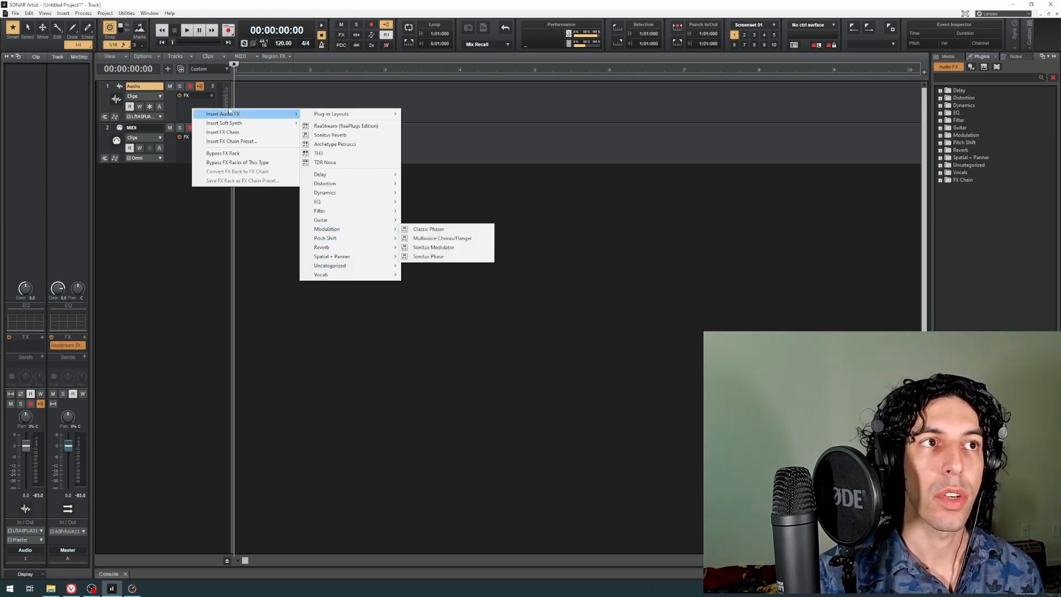
pyautogui.click(187, 111)
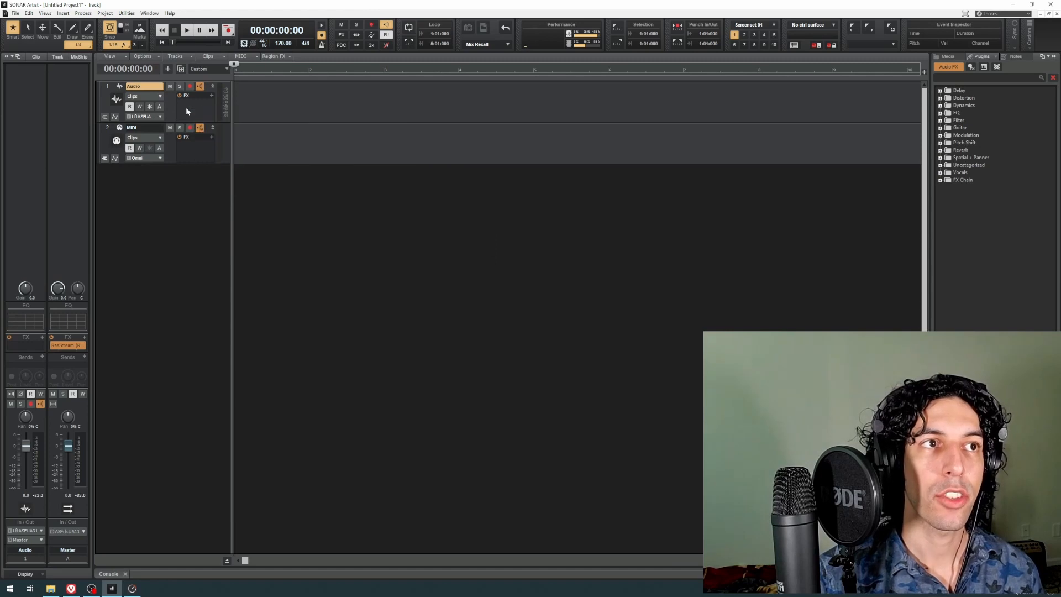
pyautogui.click(212, 96)
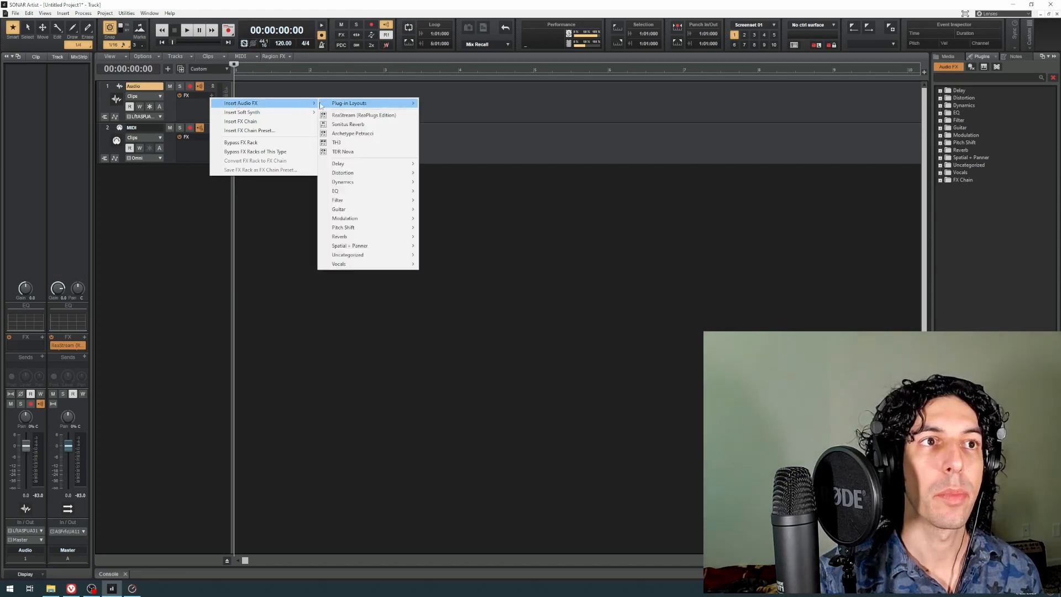
pyautogui.click(194, 107)
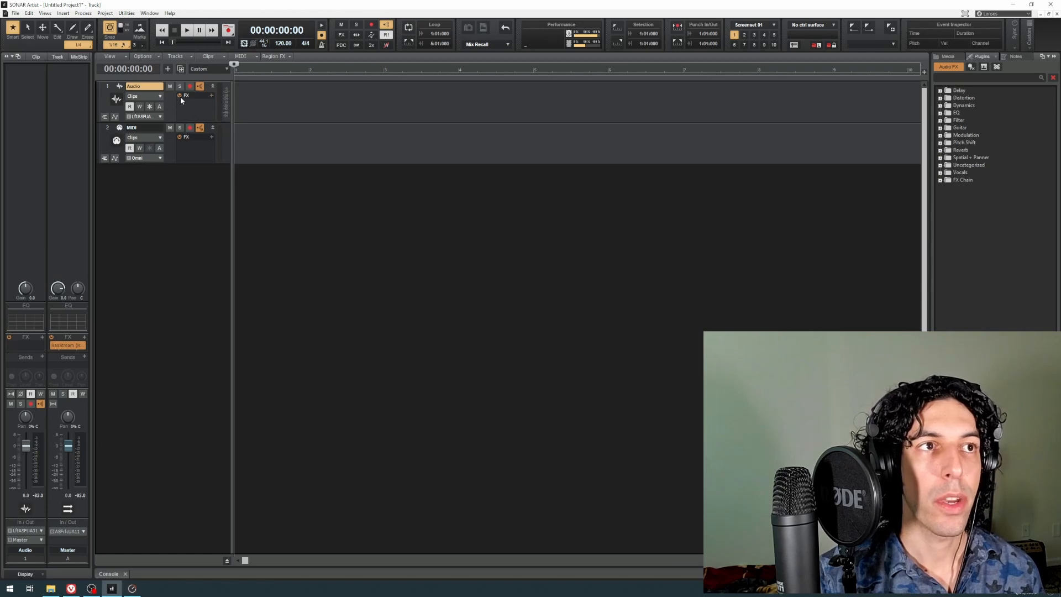
# Step: Insert the Sonitus Reverb from the Reverb category into the Audio track's FX rack
pyautogui.rightClick(197, 110)
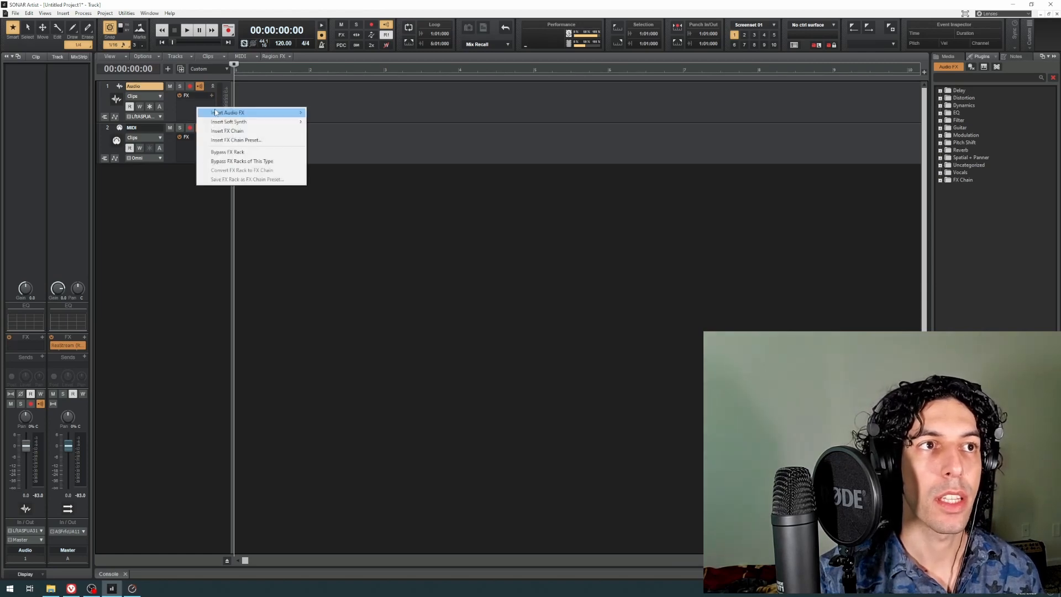
pyautogui.moveTo(243, 113)
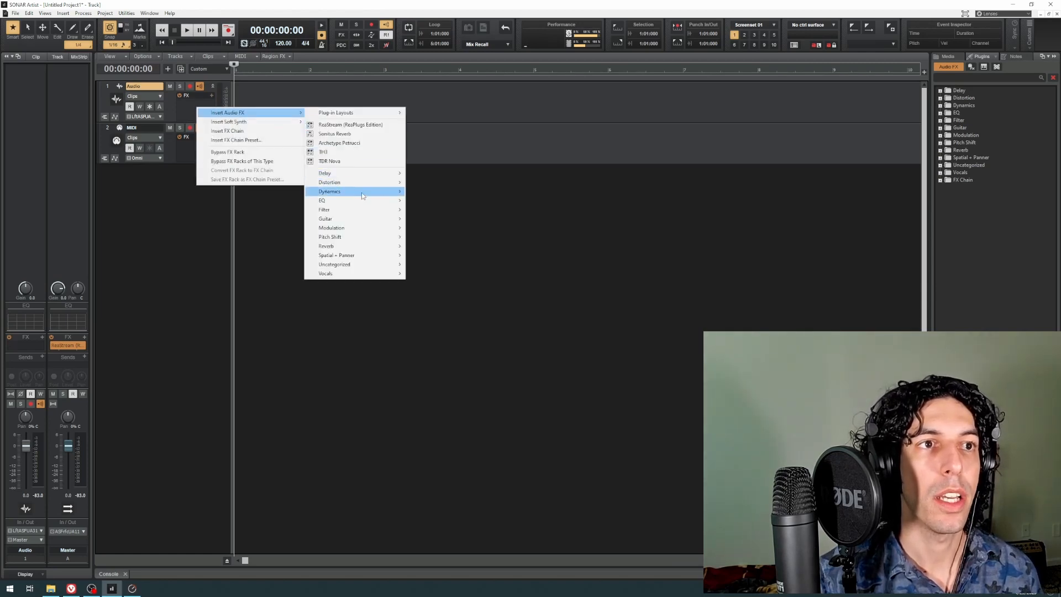
pyautogui.moveTo(377, 249)
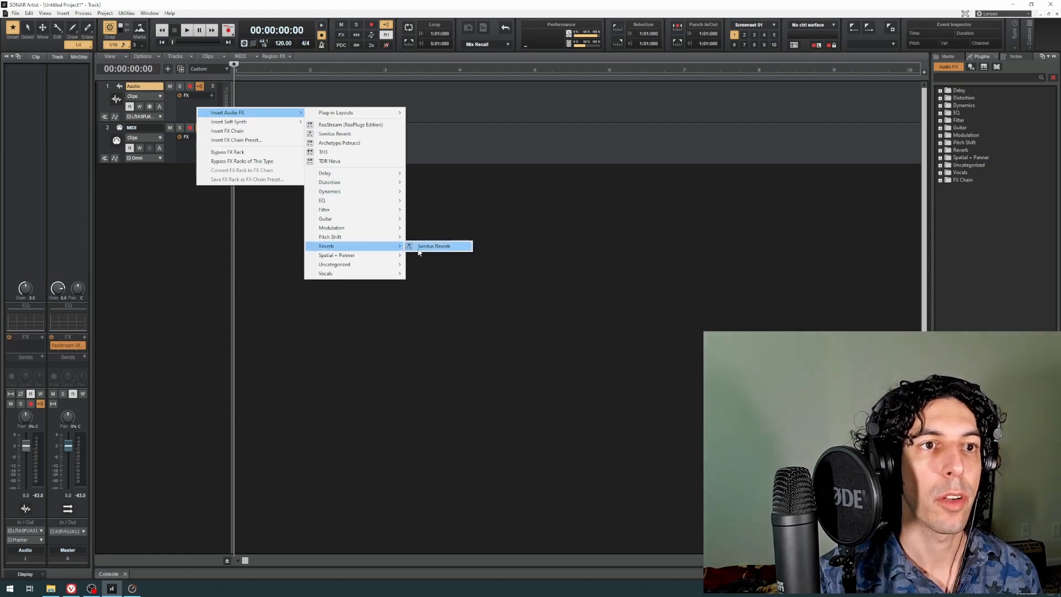
pyautogui.click(437, 246)
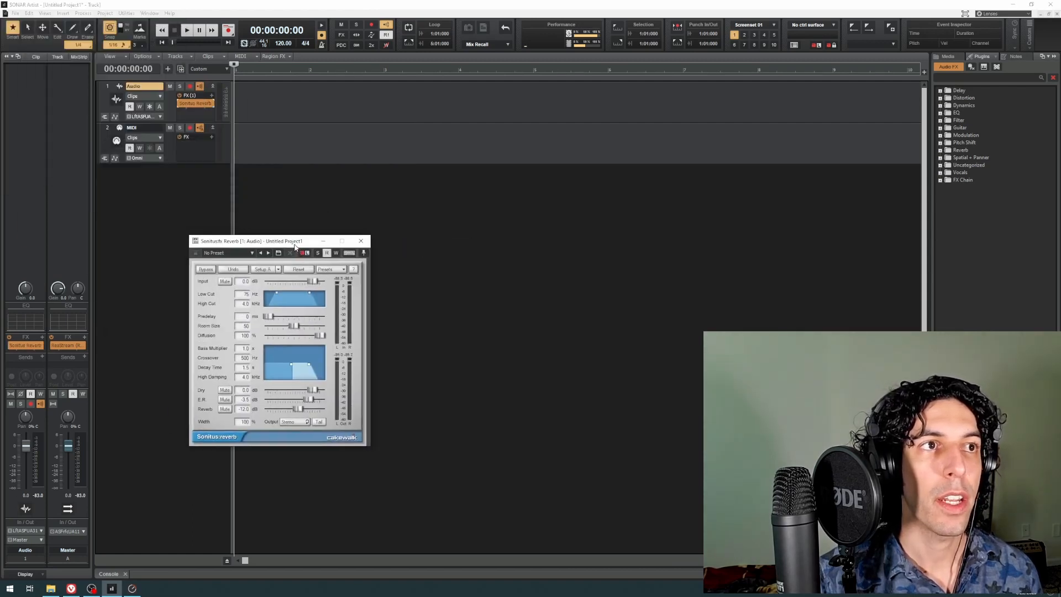
# Step: Switch off the Sonitus Reverb on the Audio track and delete it from the FX rack
pyautogui.click(180, 104)
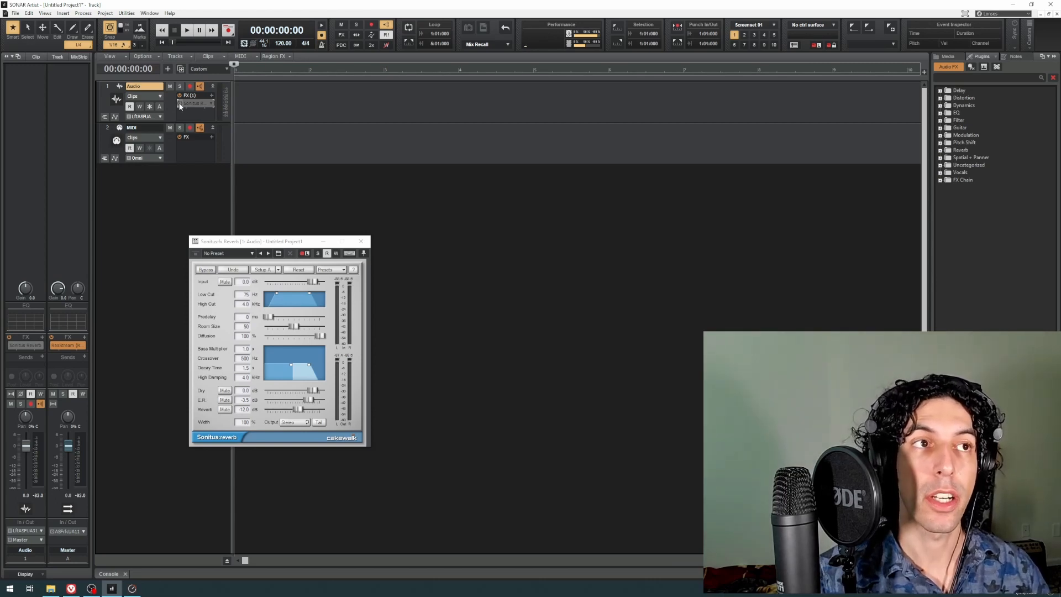
pyautogui.click(210, 106)
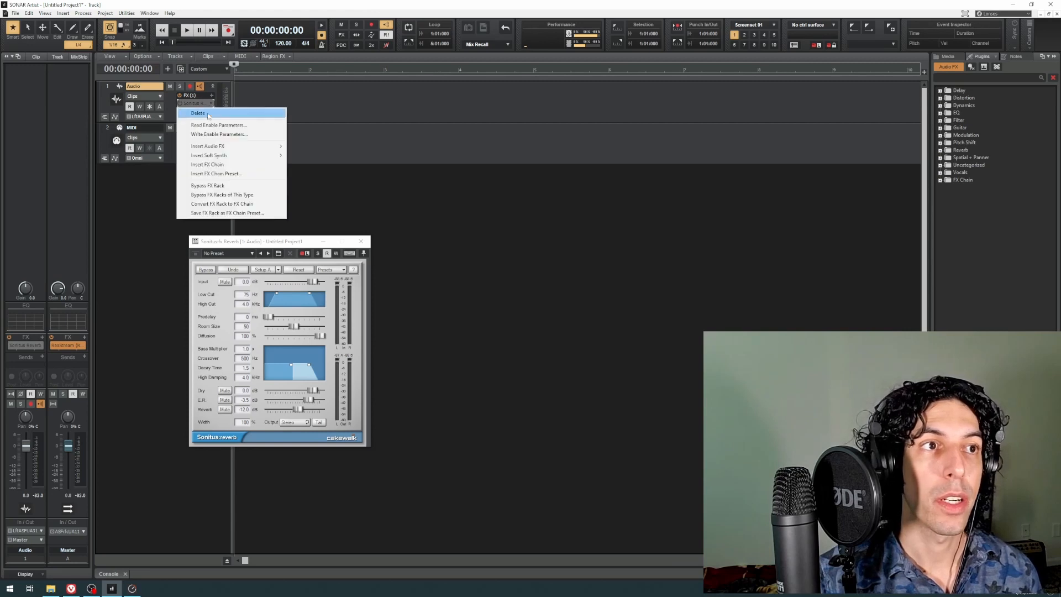
pyautogui.click(206, 113)
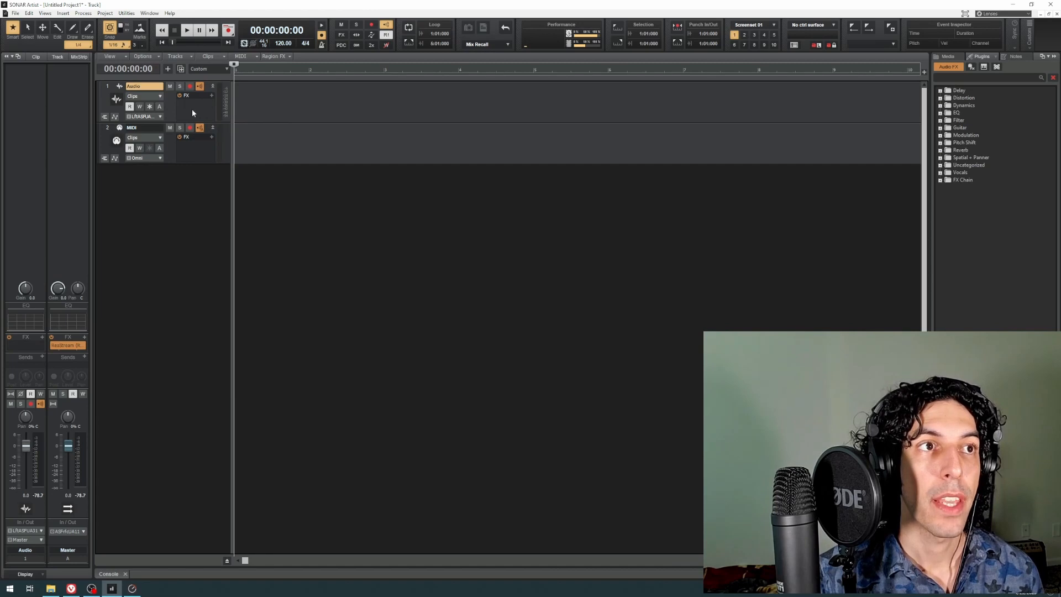
# Step: Insert the Sonitus Reverb on the Audio track again and bypass the track's whole FX rack
pyautogui.rightClick(191, 108)
pyautogui.moveTo(260, 116)
pyautogui.click(330, 127)
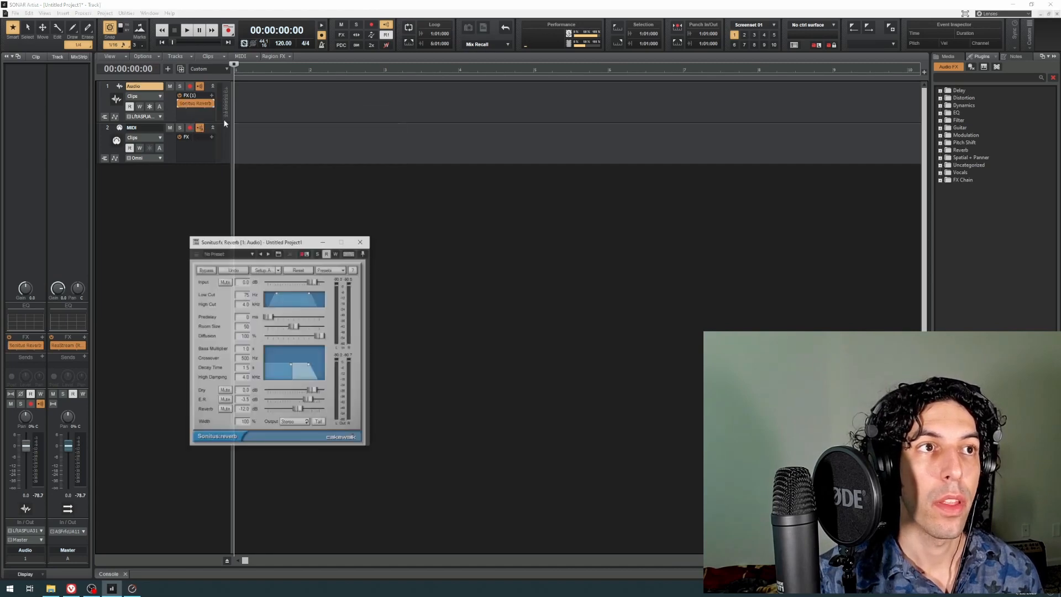
pyautogui.click(194, 113)
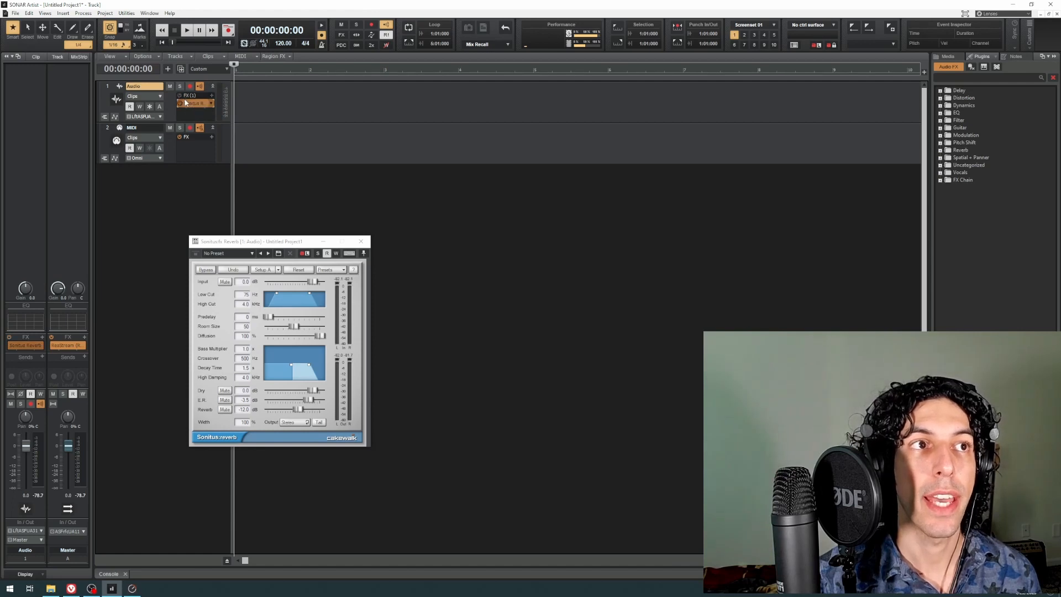
# Step: Add the Sonitus Compressor from the Dynamics category below the reverb in the Audio track's FX rack
pyautogui.rightClick(193, 111)
pyautogui.moveTo(221, 119)
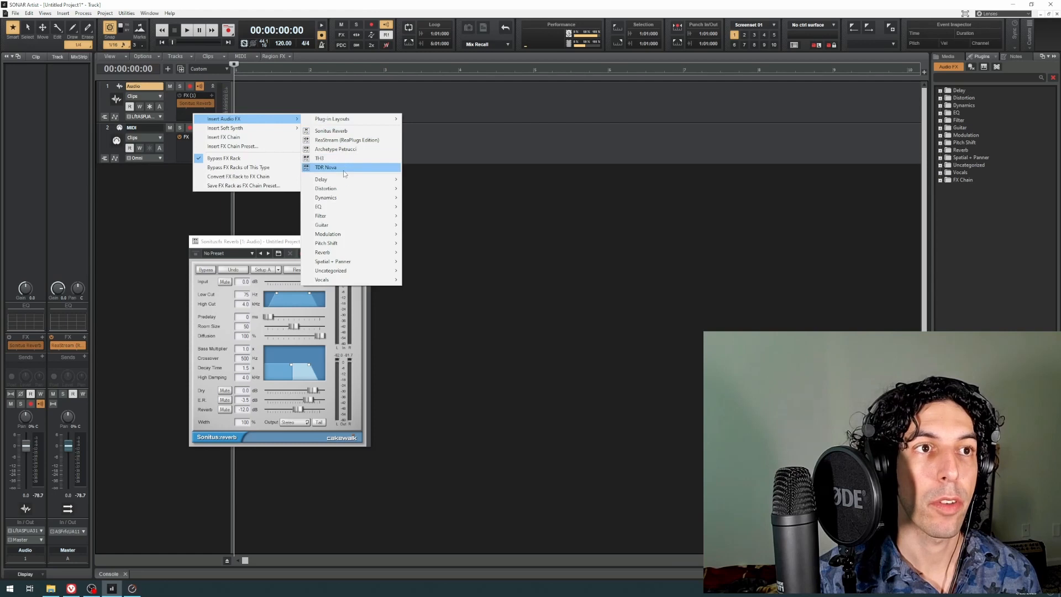
pyautogui.moveTo(363, 217)
pyautogui.moveTo(359, 198)
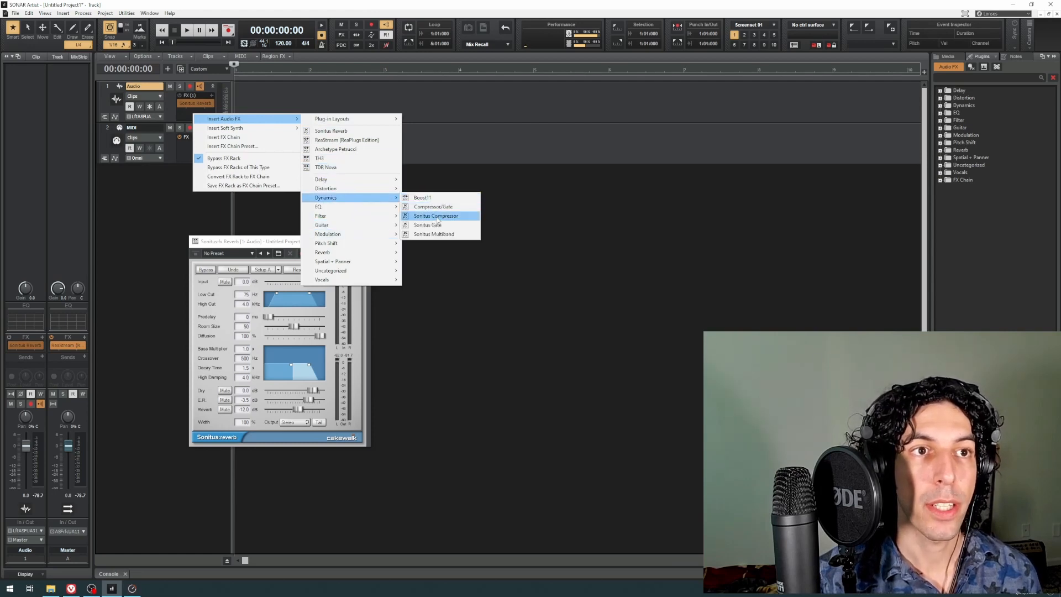
pyautogui.click(437, 216)
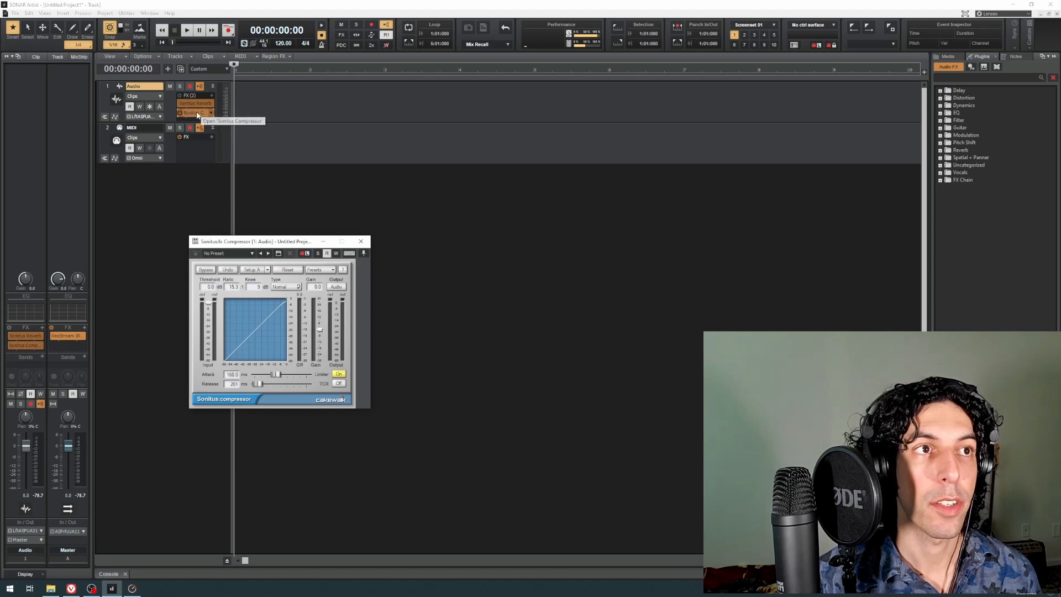
# Step: Swap the order of the Sonitus Compressor and Sonitus Reverb several times, ending with the compressor first
pyautogui.moveTo(196, 116); pyautogui.dragTo(206, 104)
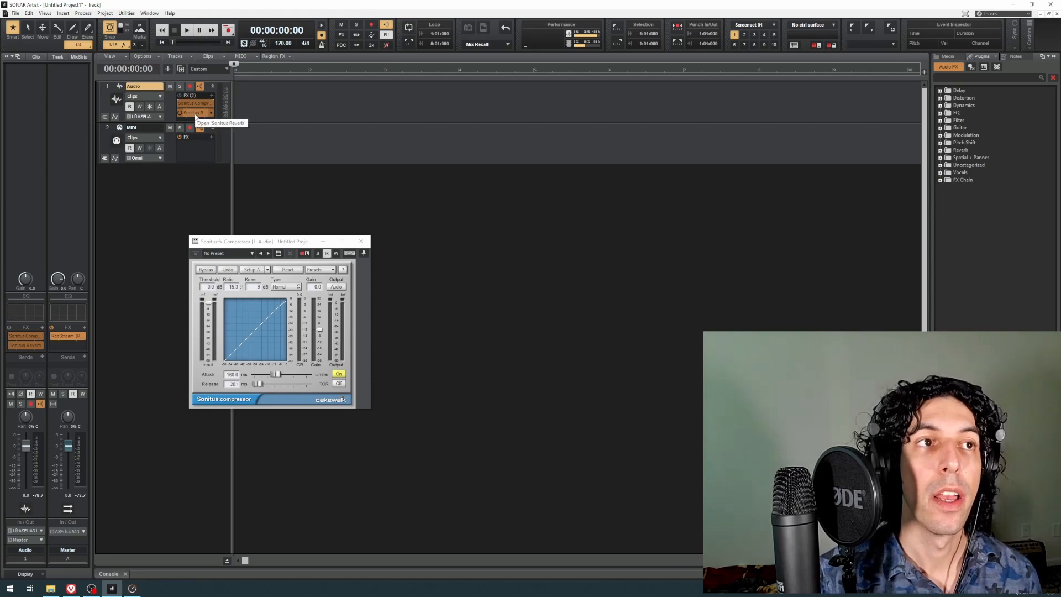
pyautogui.moveTo(195, 117); pyautogui.dragTo(198, 105)
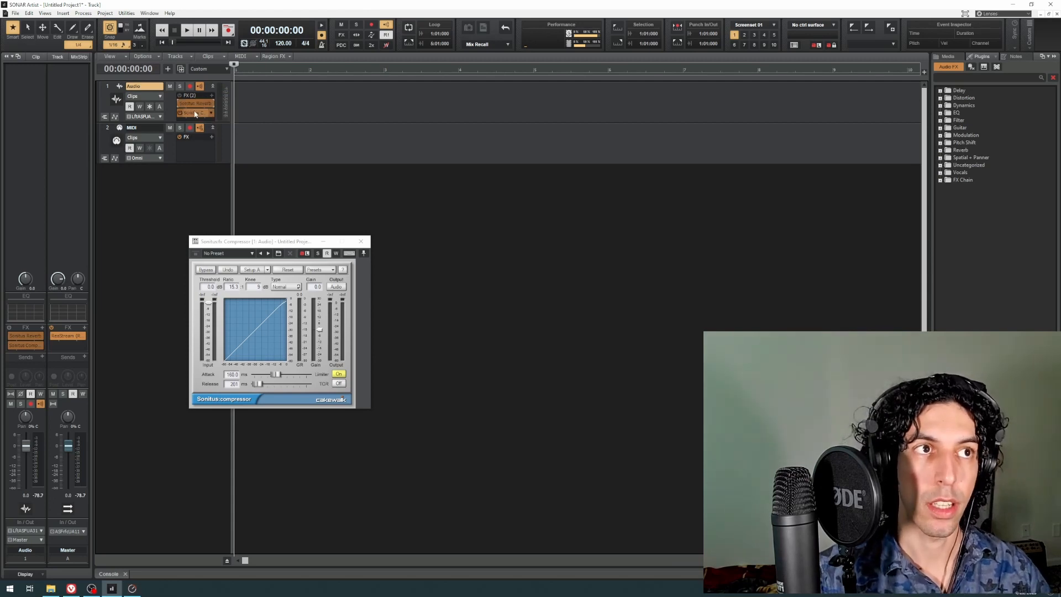
pyautogui.moveTo(195, 114); pyautogui.dragTo(201, 106)
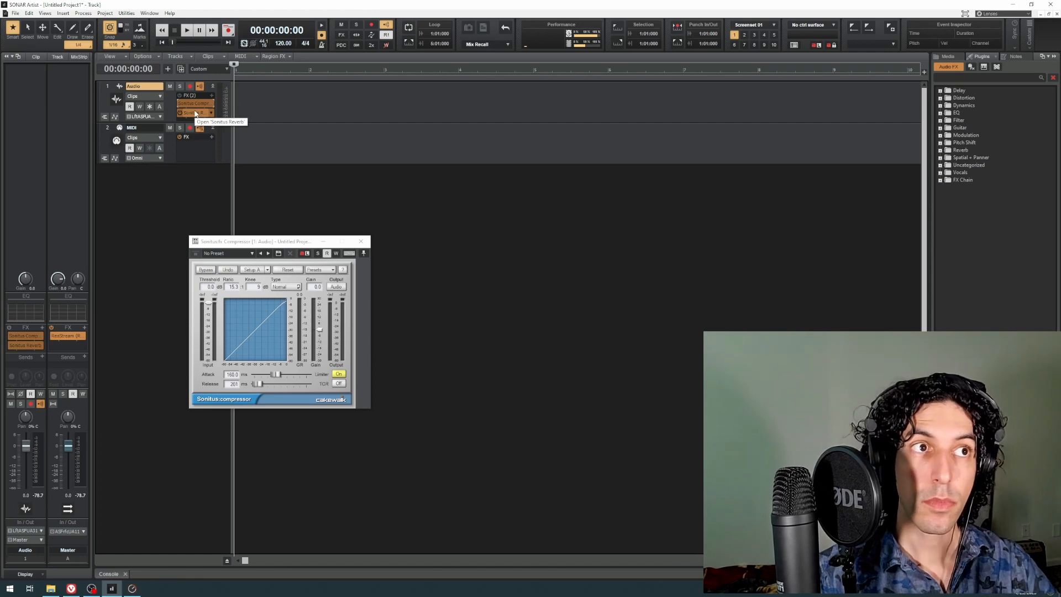
# Step: Delete both Sonitus effects from the Audio track and re-enable its FX rack
pyautogui.rightClick(195, 113)
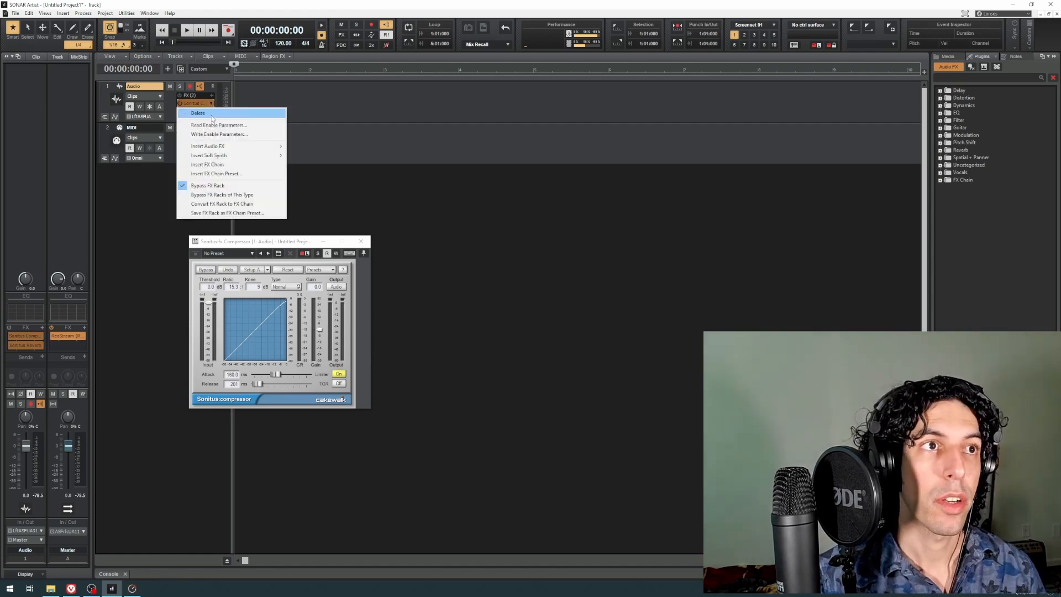
pyautogui.click(212, 114)
pyautogui.rightClick(194, 103)
pyautogui.click(213, 110)
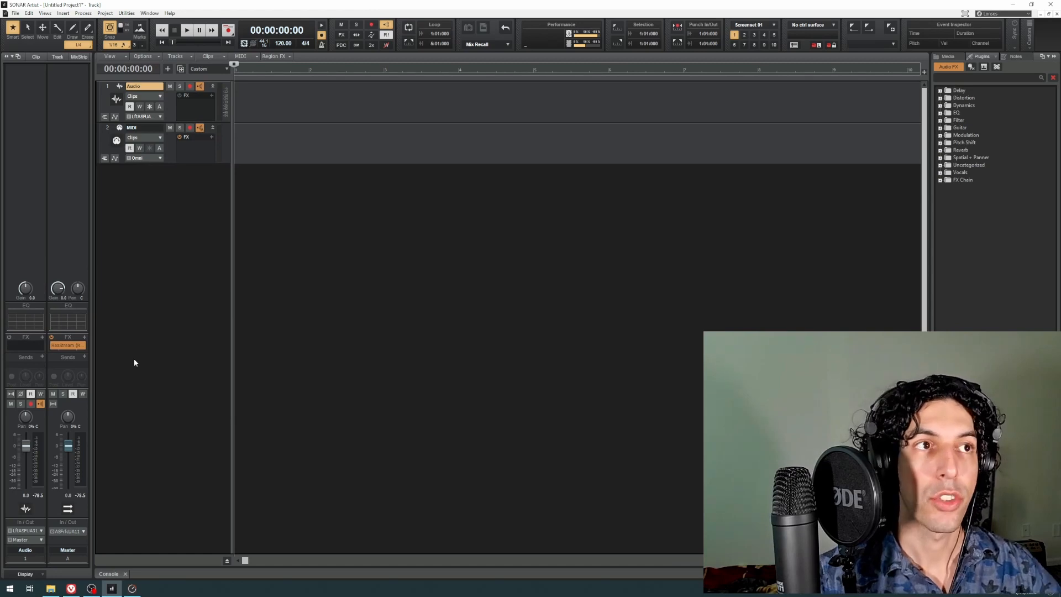
pyautogui.click(179, 97)
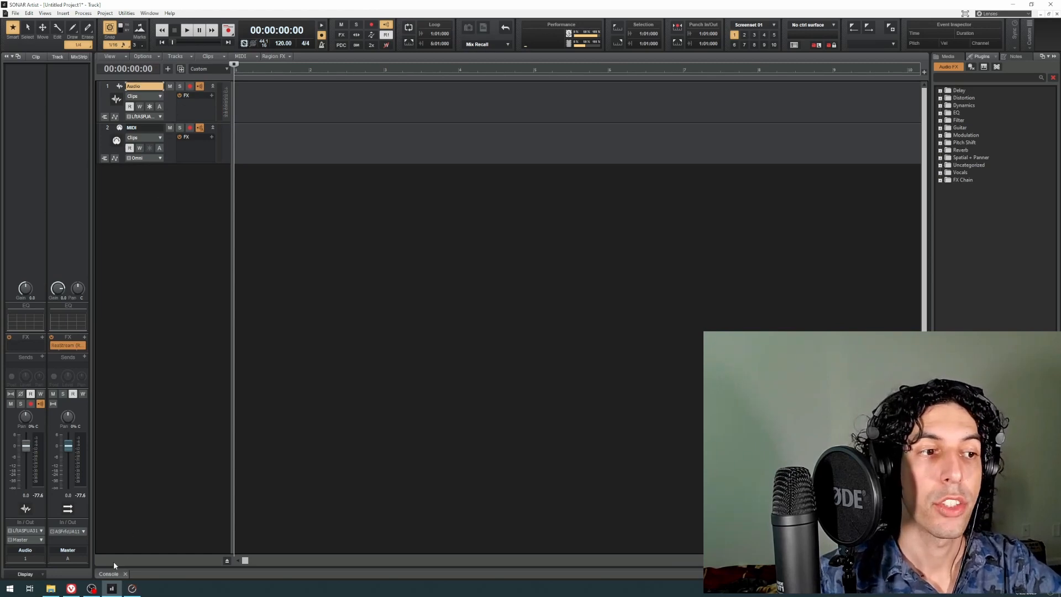
# Step: Open the Console view and widen its bus section so the Master, Metronome and Preview strips all show
pyautogui.click(110, 574)
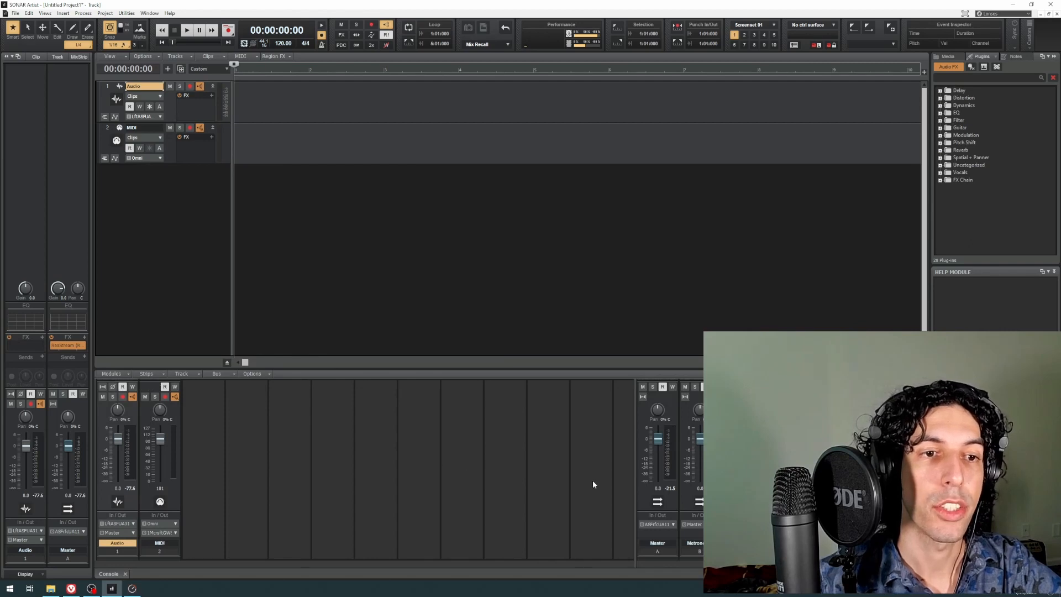
pyautogui.moveTo(632, 478); pyautogui.dragTo(213, 473)
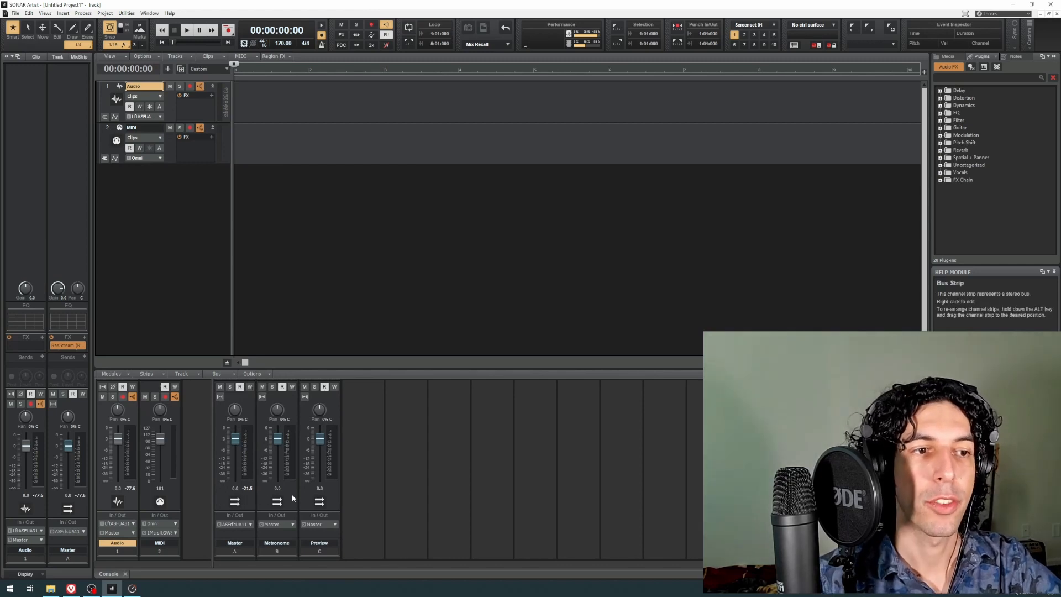
# Step: Delete the Preview bus in the Console and insert a new stereo bus after the Metronome bus
pyautogui.click(333, 495)
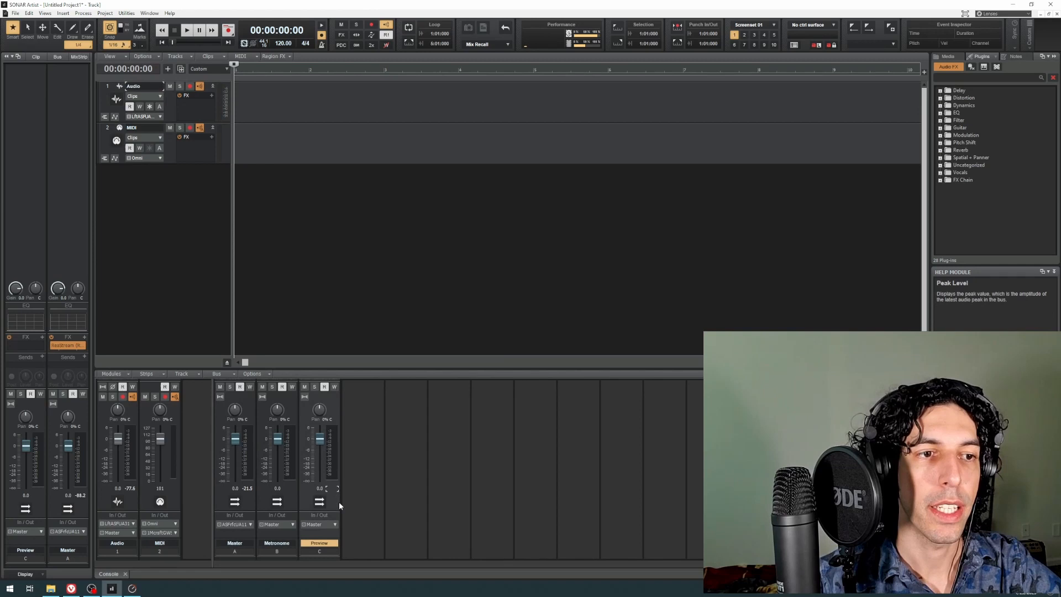
pyautogui.rightClick(335, 504)
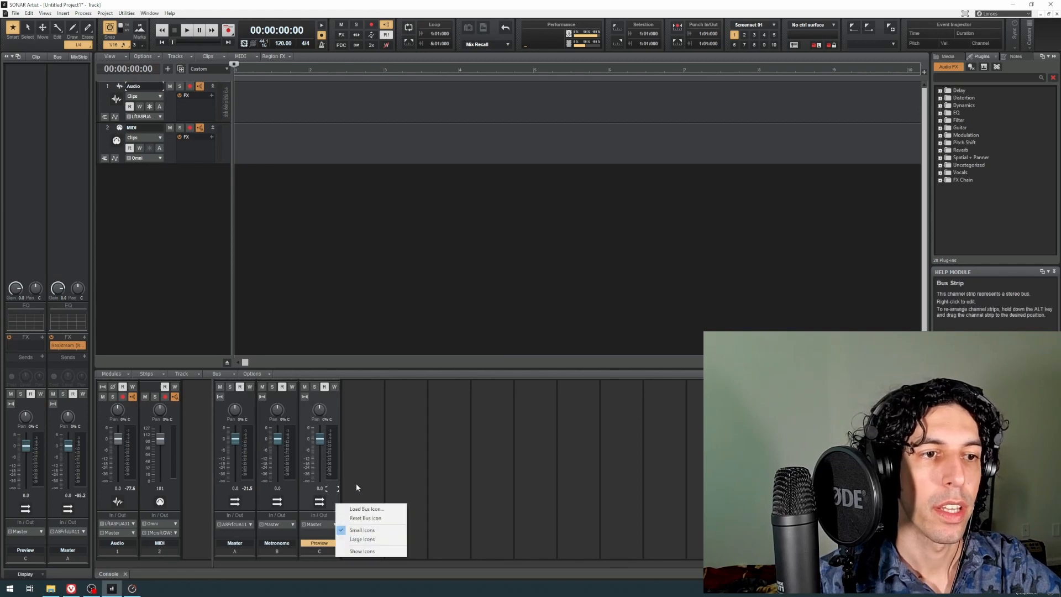
pyautogui.click(356, 488)
pyautogui.rightClick(333, 407)
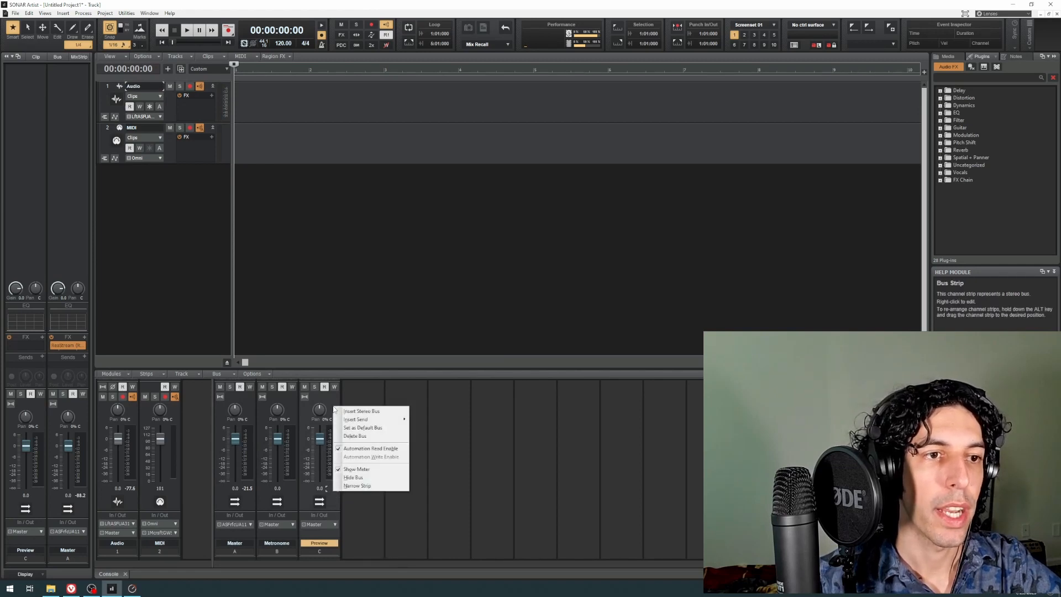
pyautogui.click(357, 436)
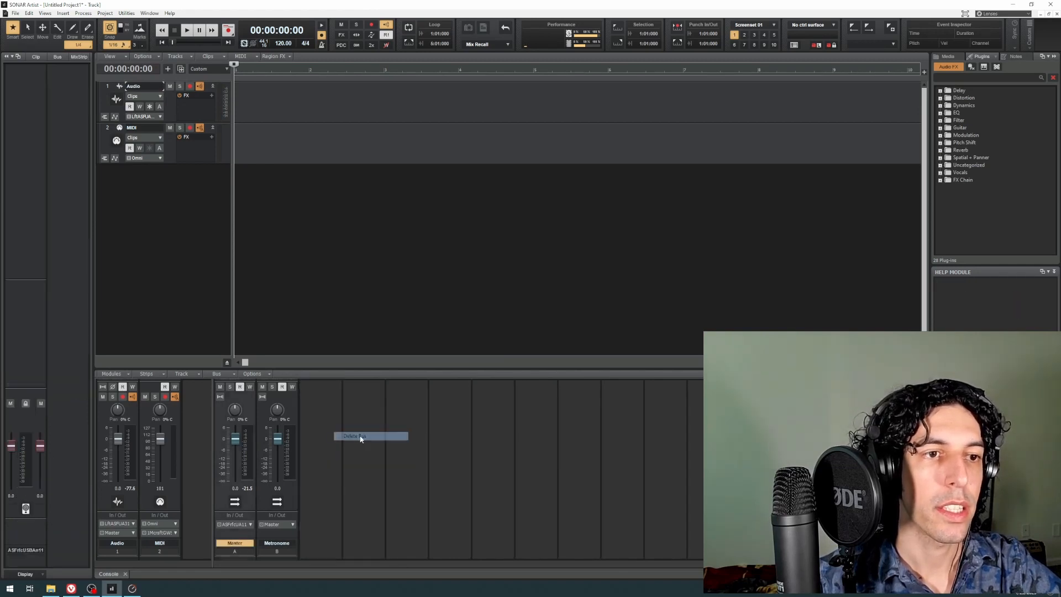
pyautogui.rightClick(317, 427)
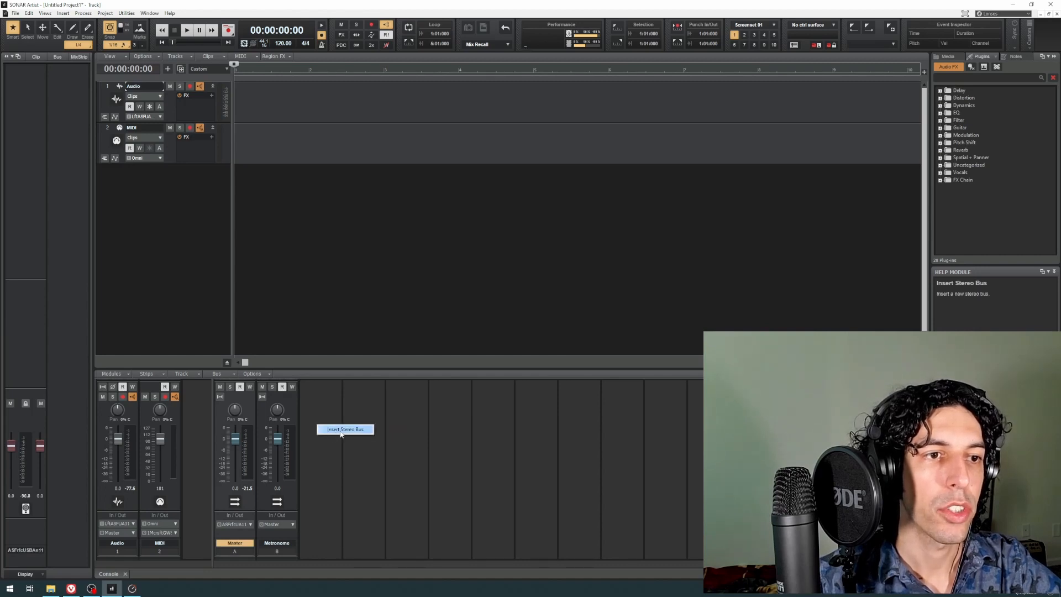
pyautogui.click(340, 432)
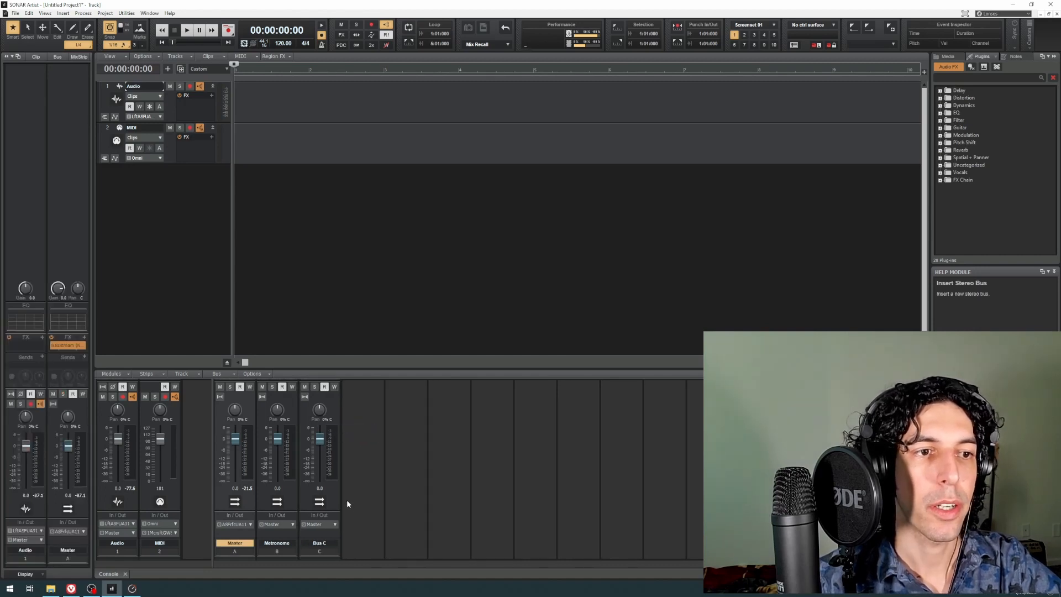
pyautogui.scroll(3, 349, 498)
pyautogui.scroll(1, 349, 496)
pyautogui.scroll(-4, 350, 494)
pyautogui.scroll(4, 350, 494)
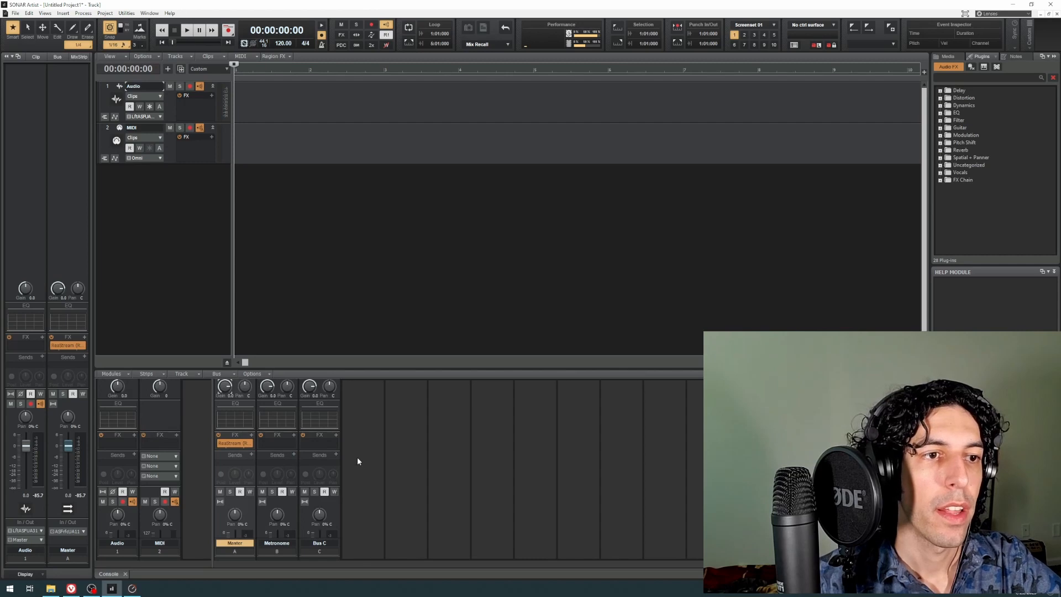
pyautogui.scroll(-3, 357, 459)
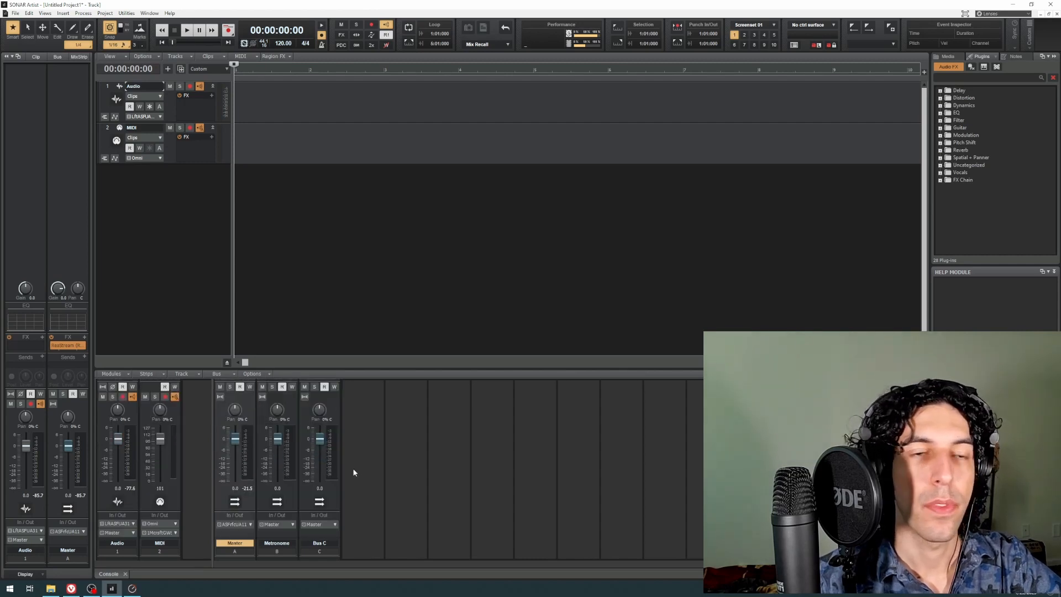
# Step: Insert the Sonitus Reverb effect in the FX rack of Bus C and close its plug-in window
pyautogui.scroll(3, 354, 472)
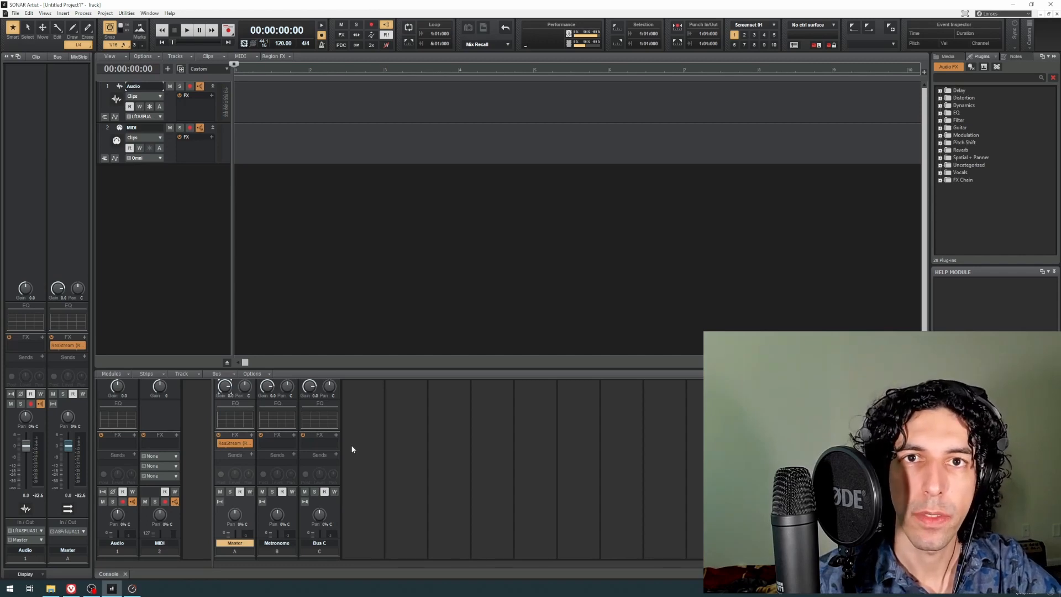
pyautogui.click(316, 441)
pyautogui.rightClick(317, 442)
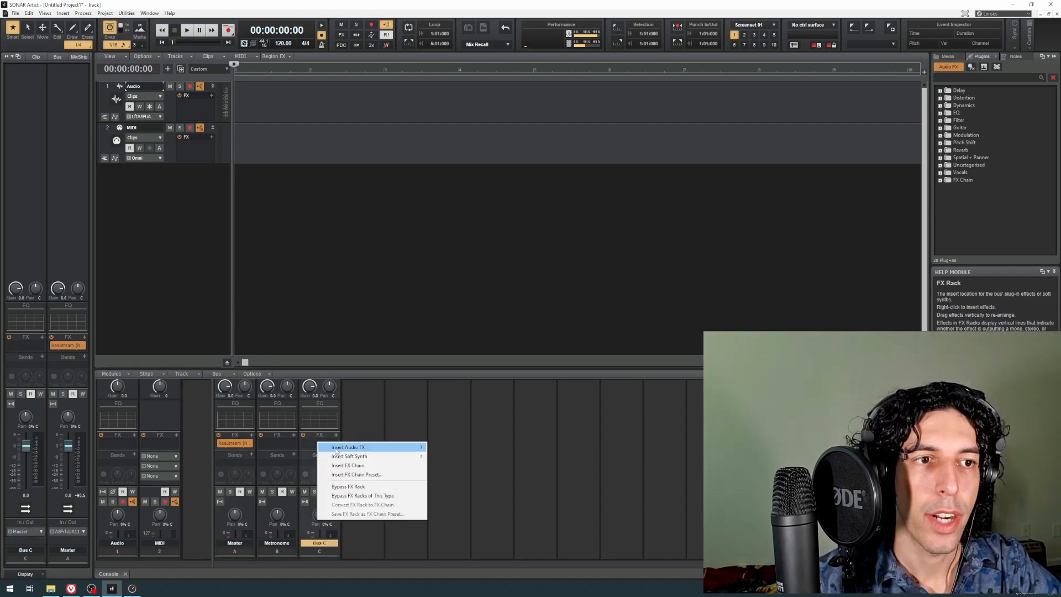
pyautogui.moveTo(335, 450)
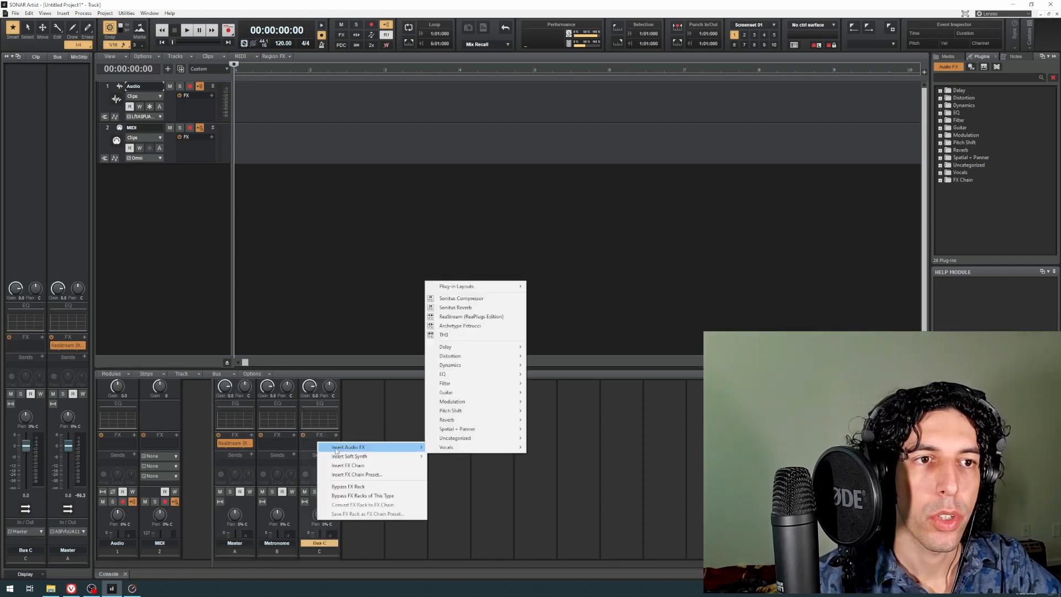
pyautogui.click(474, 307)
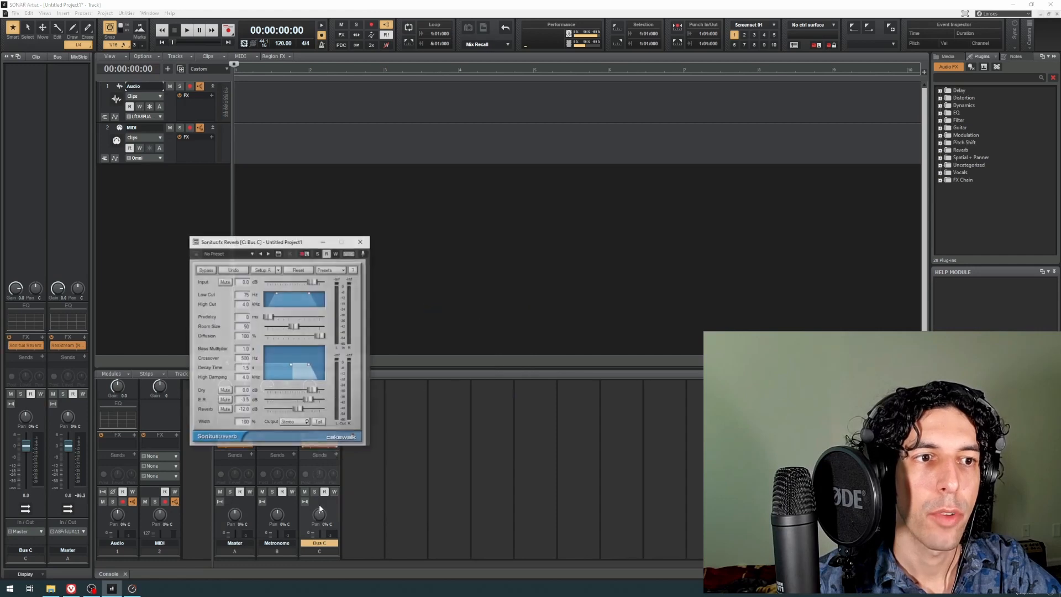
pyautogui.click(361, 242)
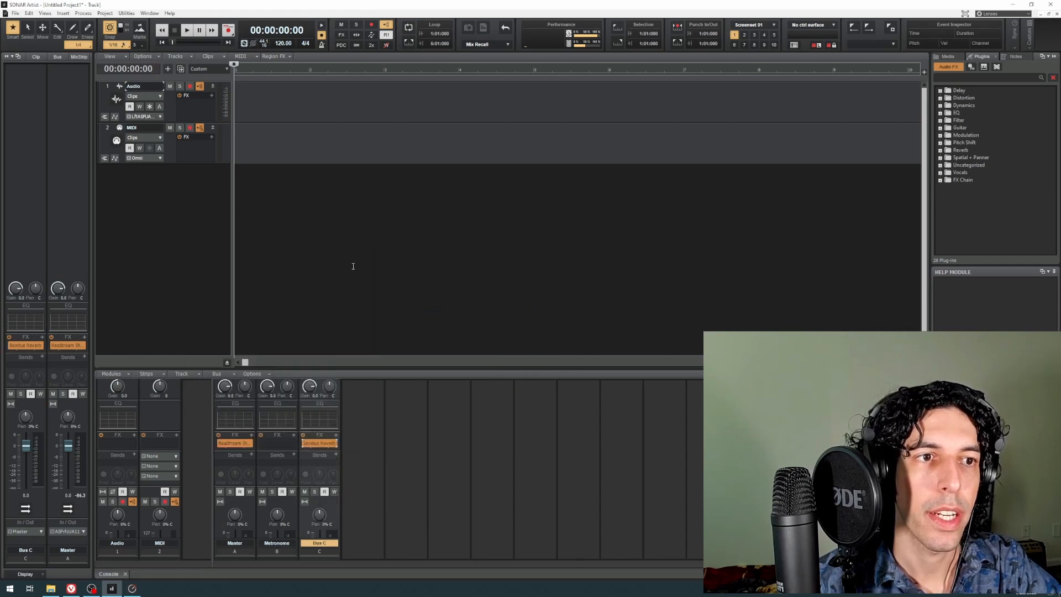
# Step: Reopen the Sonitus Reverb on Bus C, look through its Aux bus presets, and close the plug-in window
pyautogui.doubleClick(320, 443)
pyautogui.moveTo(300, 243); pyautogui.dragTo(280, 236)
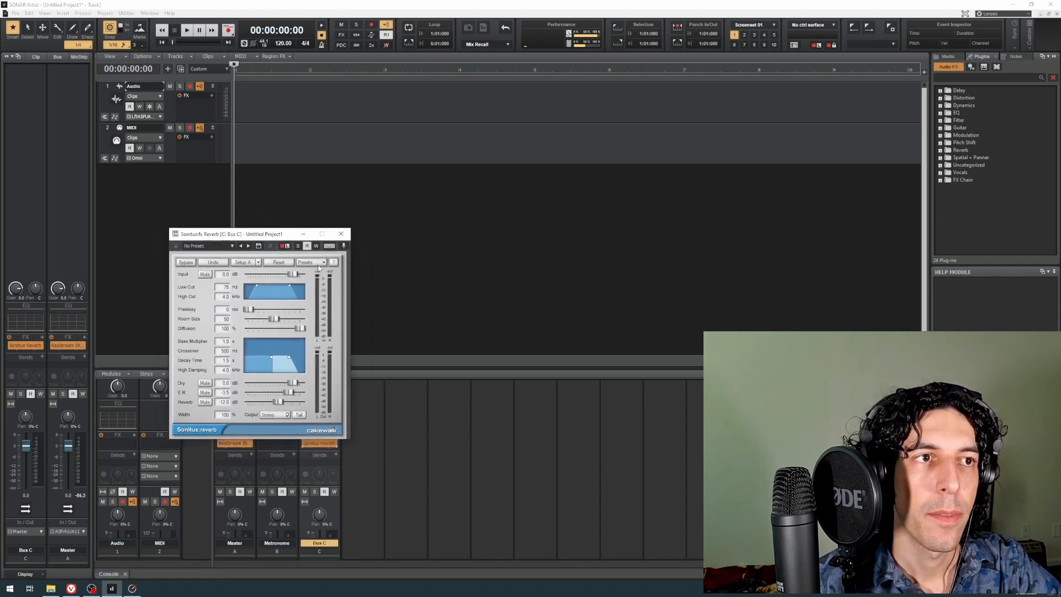
pyautogui.click(311, 263)
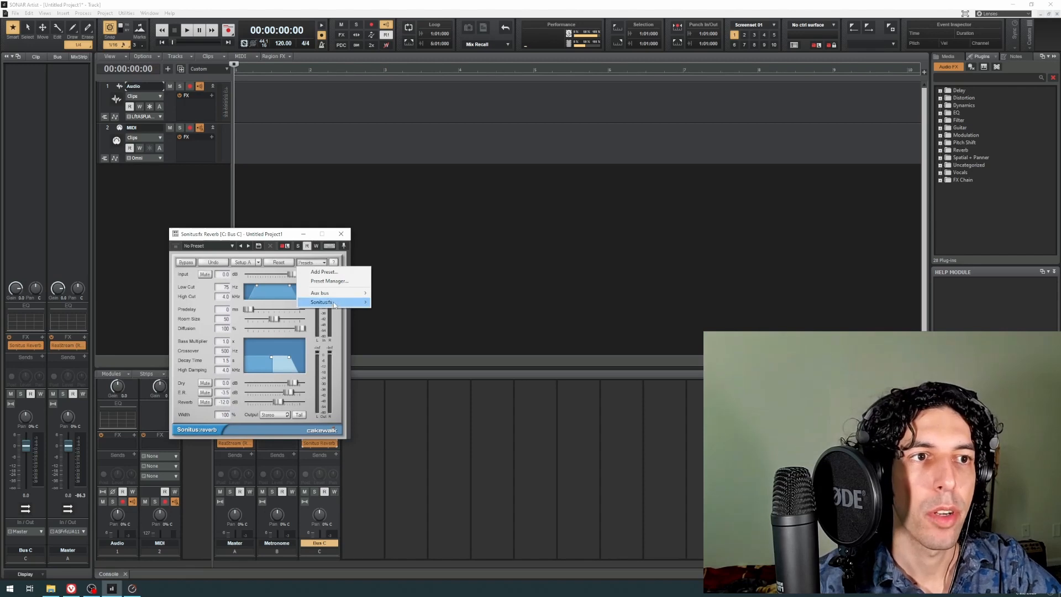
pyautogui.moveTo(322, 295)
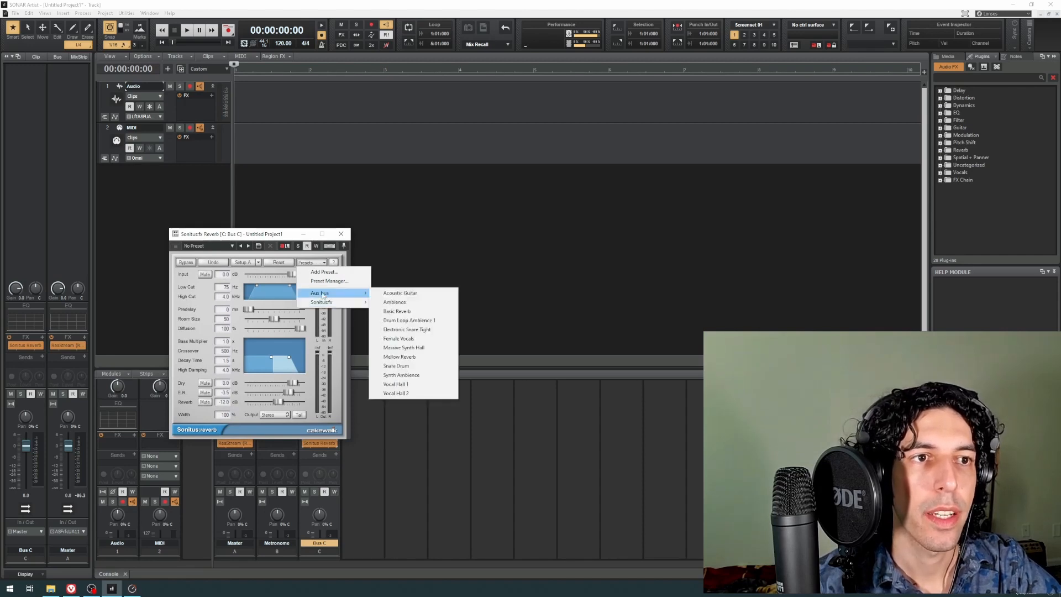
pyautogui.click(240, 295)
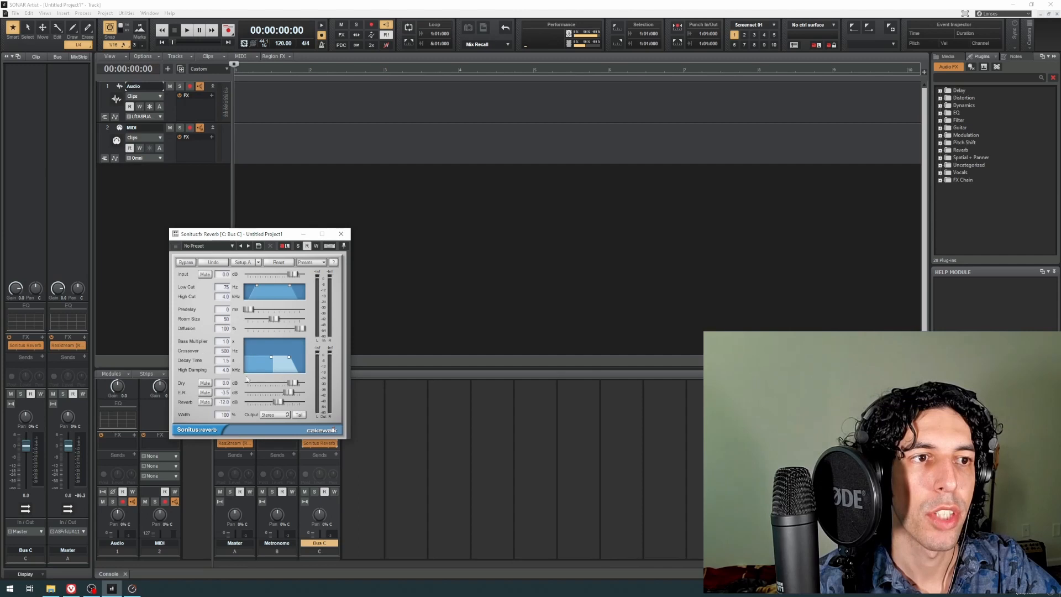
pyautogui.click(339, 235)
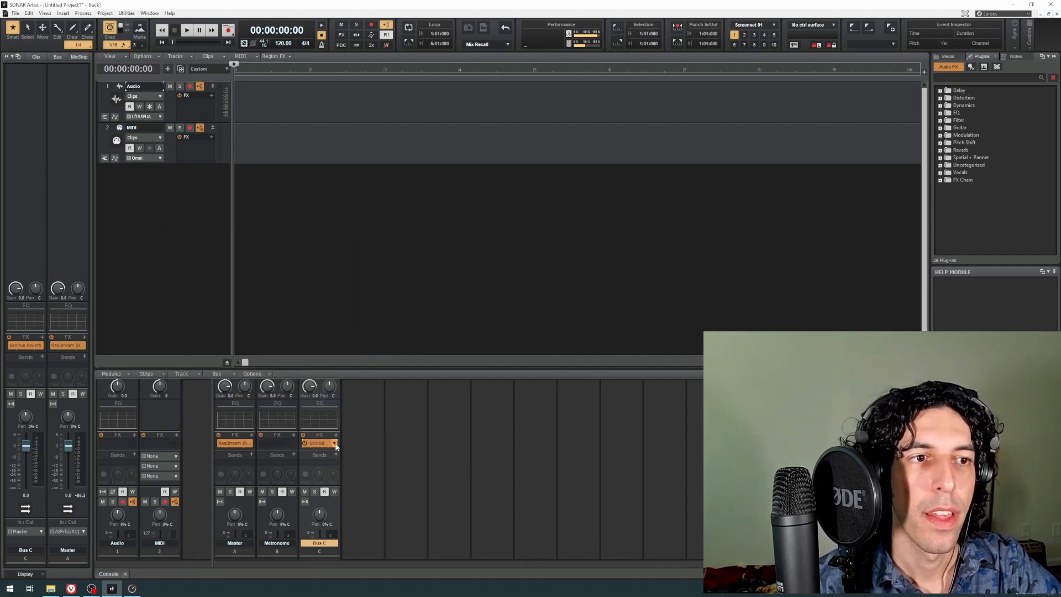
pyautogui.scroll(-3, 353, 447)
pyautogui.scroll(3, 333, 453)
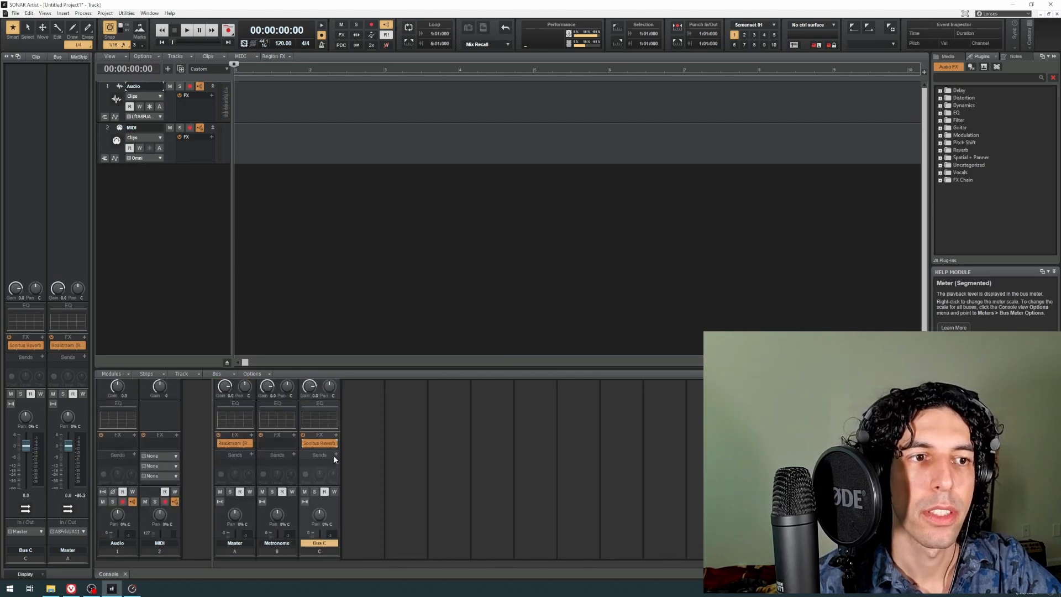
pyautogui.scroll(-3, 333, 456)
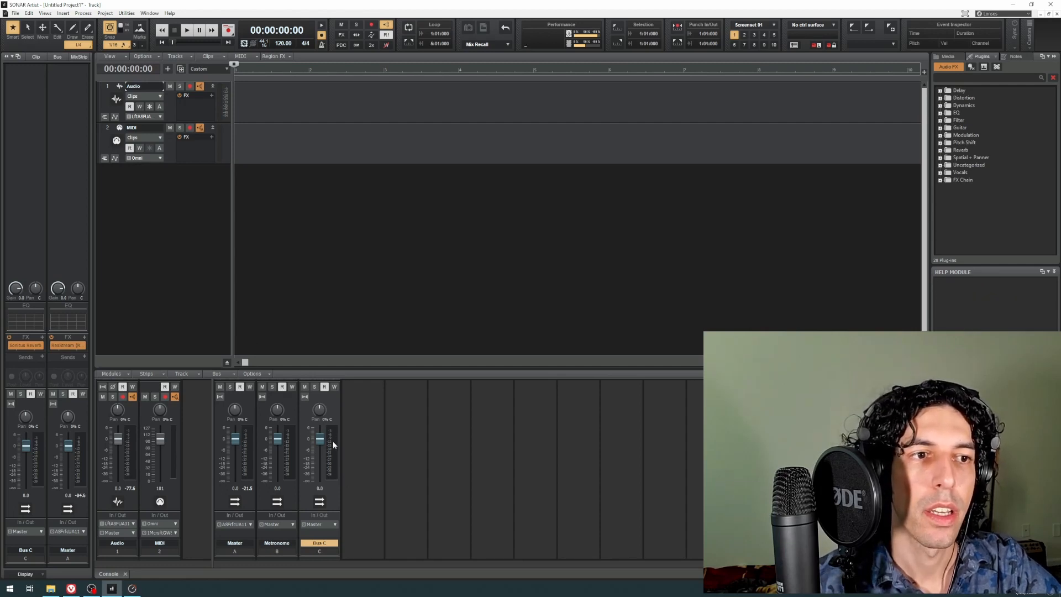
pyautogui.scroll(3, 338, 453)
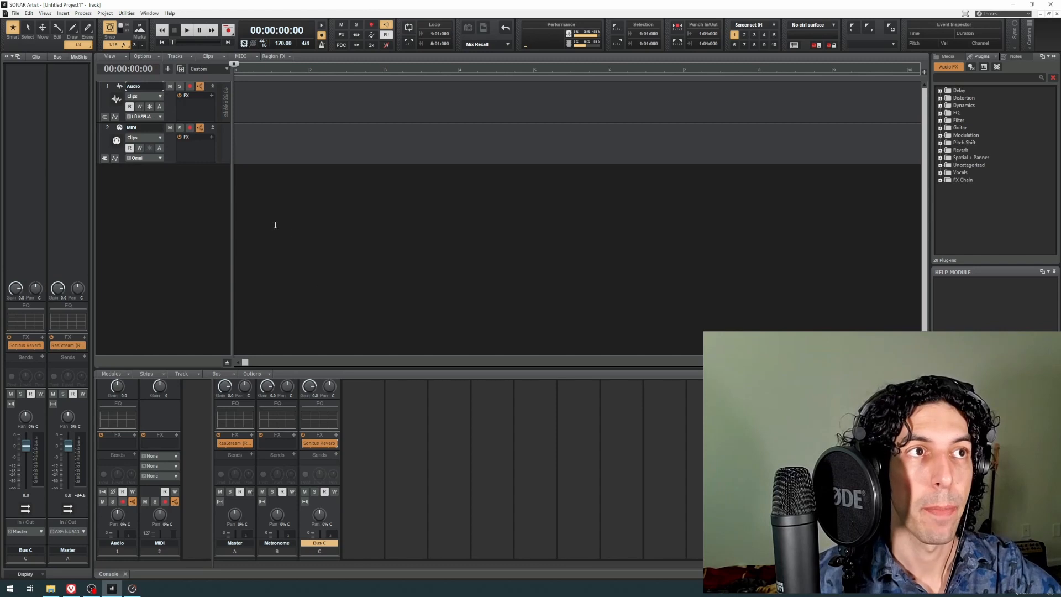
# Step: Choose an ASIO Fireface USB input for the Audio track and turn off its input echo
pyautogui.click(172, 107)
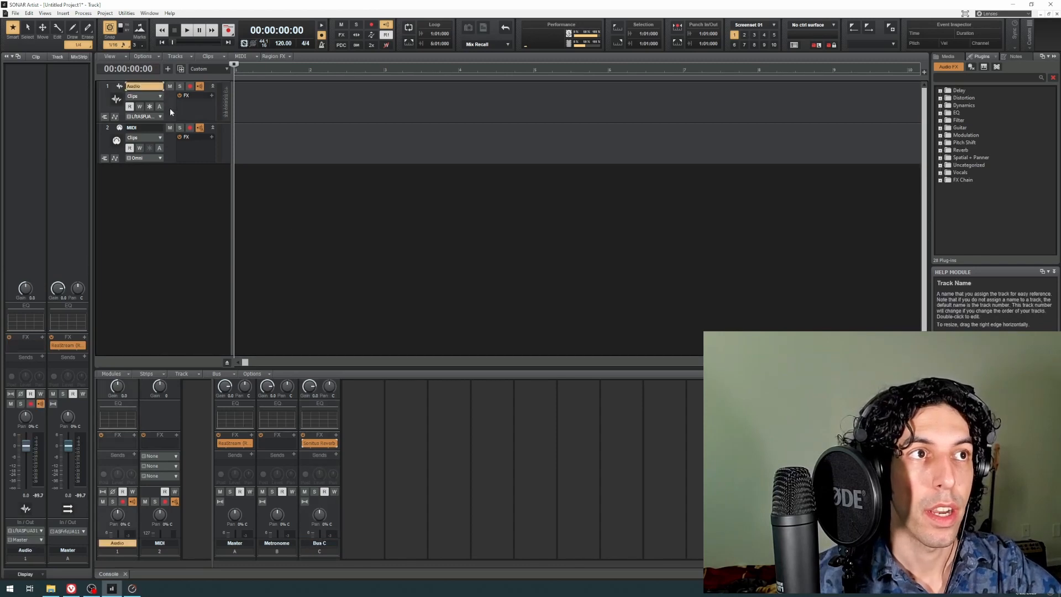
pyautogui.click(160, 119)
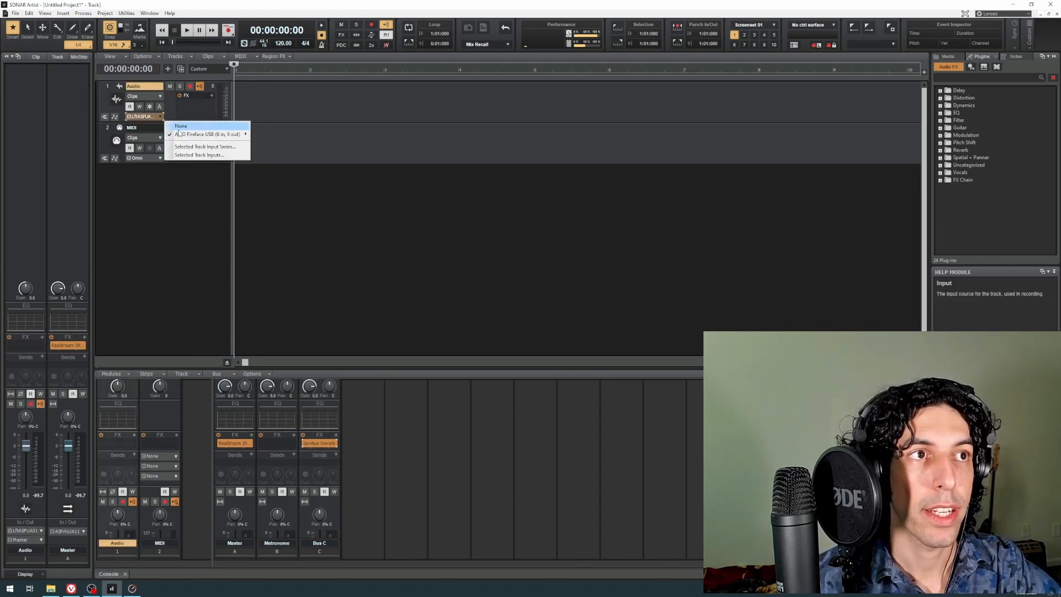
pyautogui.moveTo(186, 136)
pyautogui.click(292, 137)
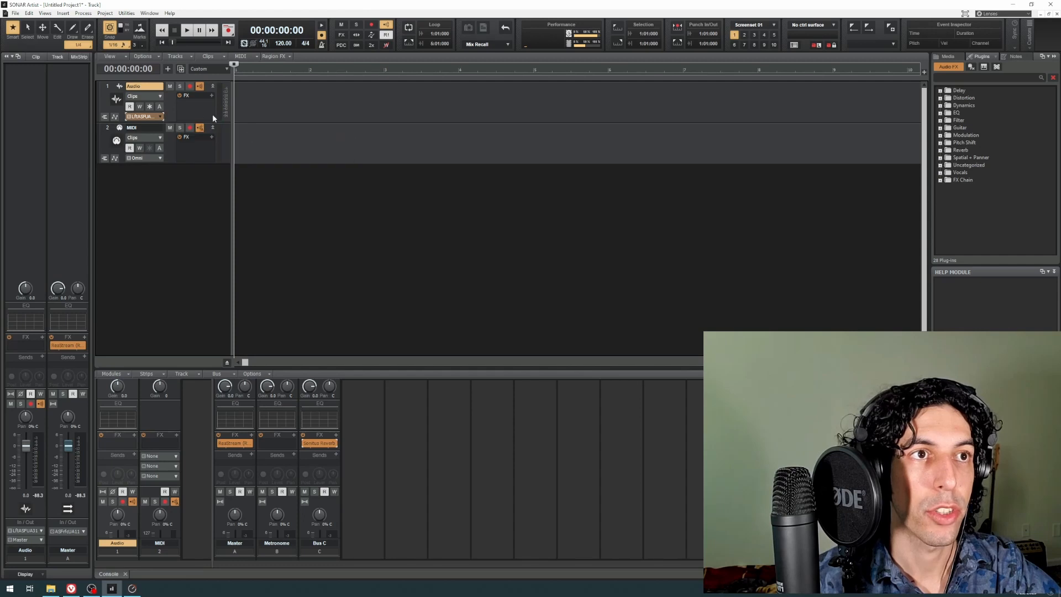
pyautogui.click(200, 87)
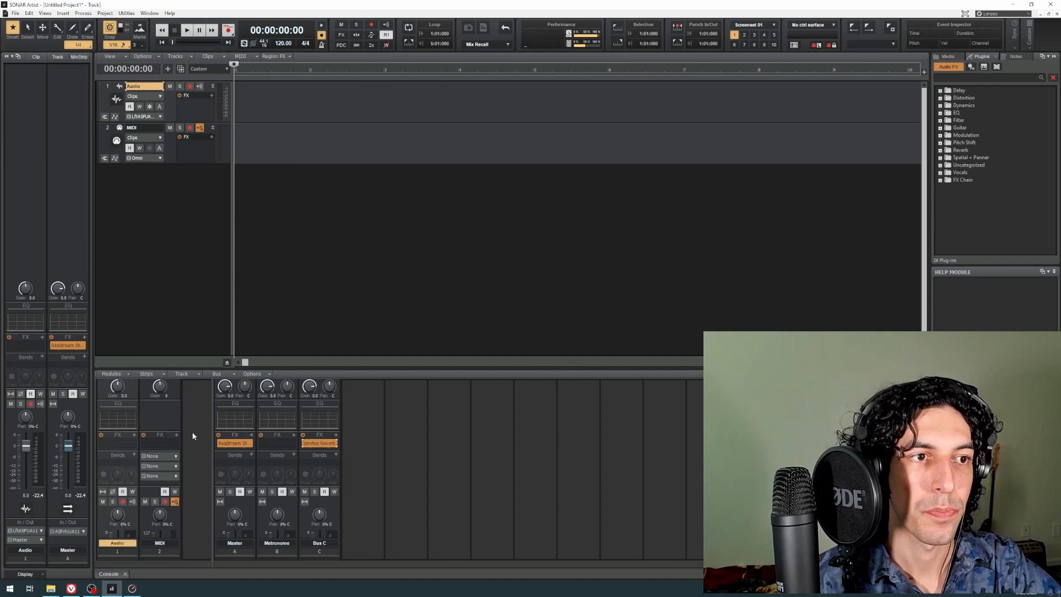
# Step: Add a send from the Audio track to Bus C and rename that bus Reverb 1
pyautogui.click(134, 454)
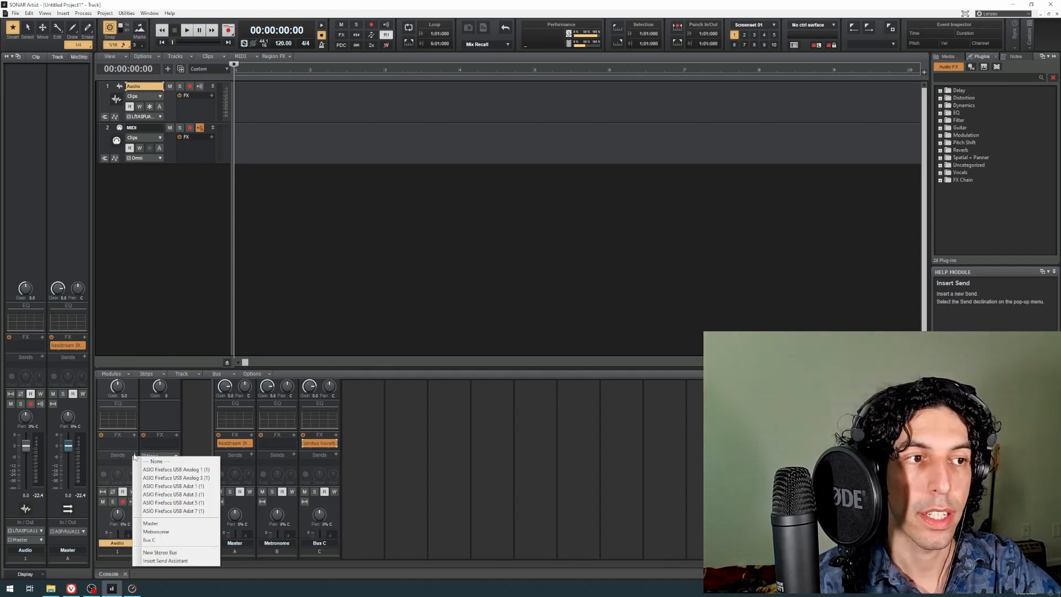
pyautogui.click(164, 541)
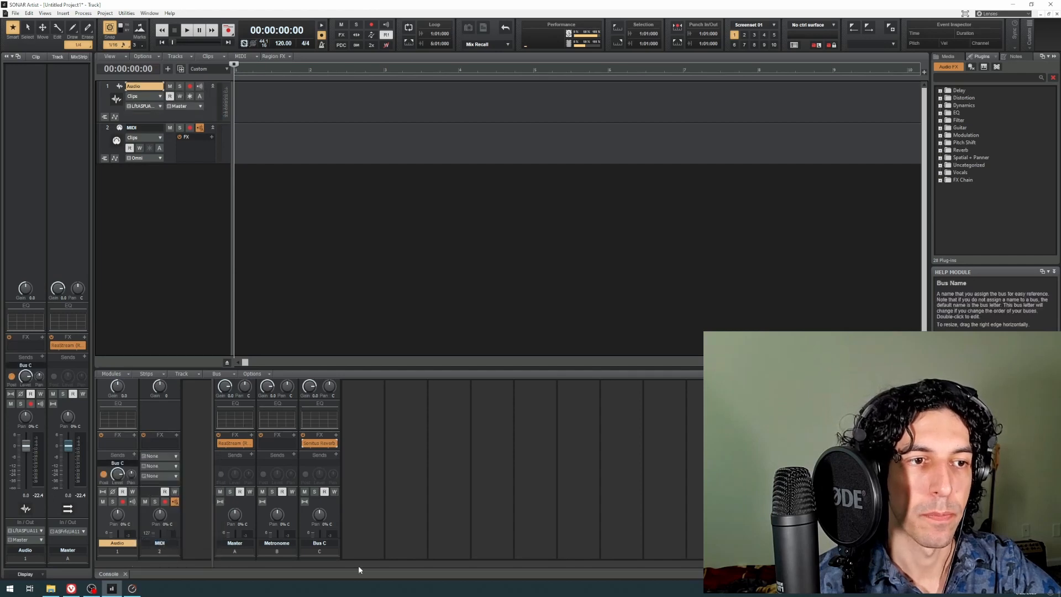
pyautogui.click(326, 543)
pyautogui.doubleClick(326, 543)
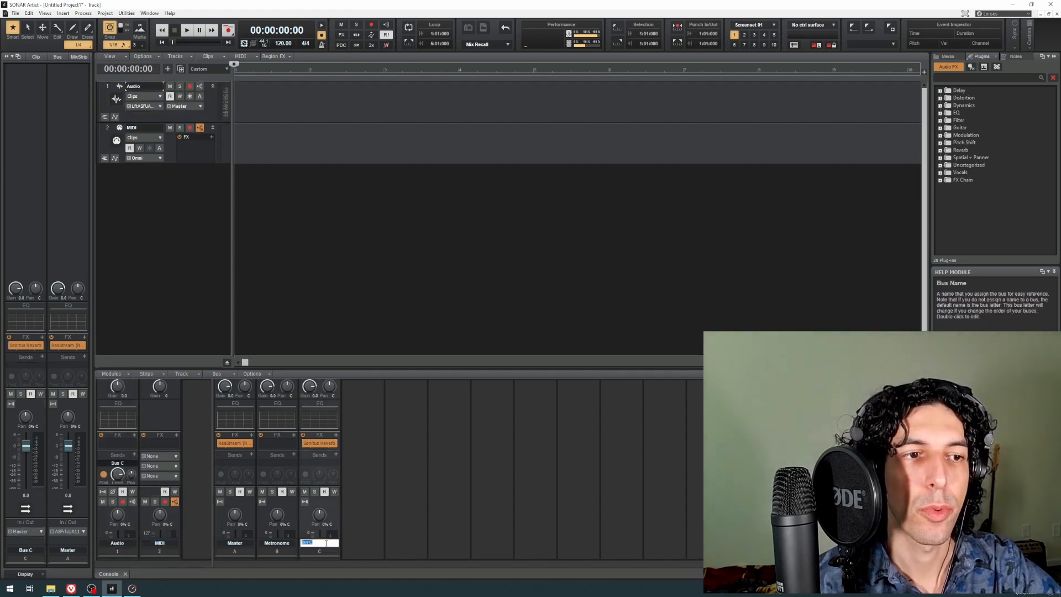
pyautogui.write('R')
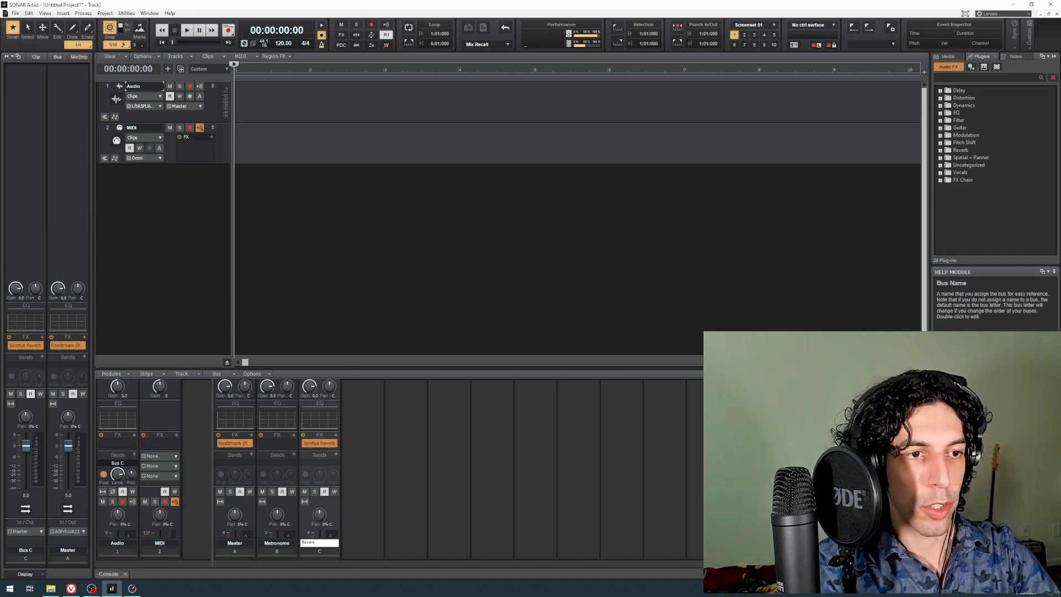
pyautogui.write('everb')
pyautogui.press('Return')
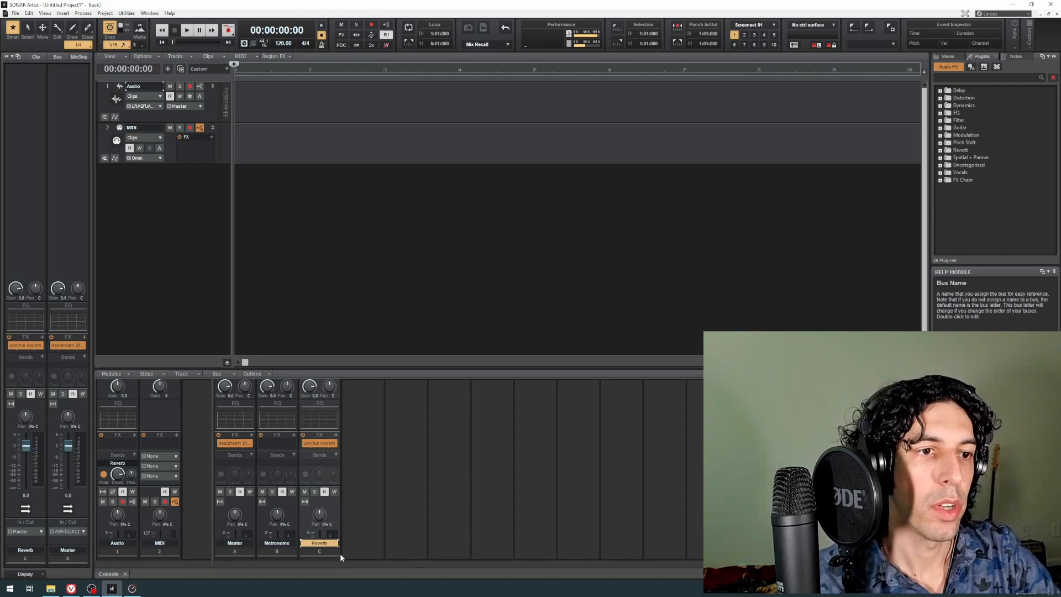
pyautogui.doubleClick(330, 545)
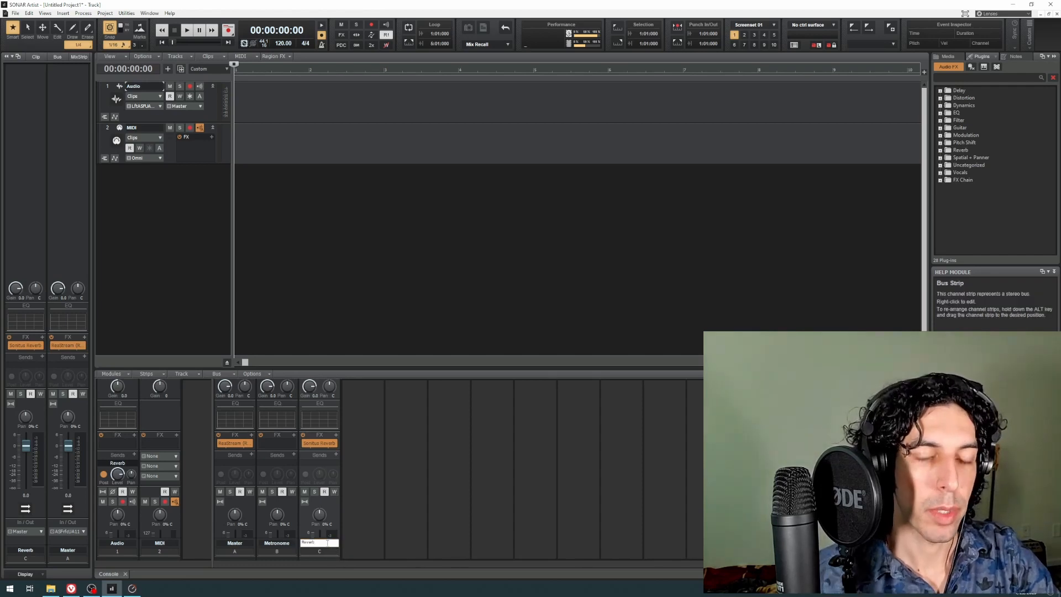
pyautogui.write('1')
pyautogui.press('Return')
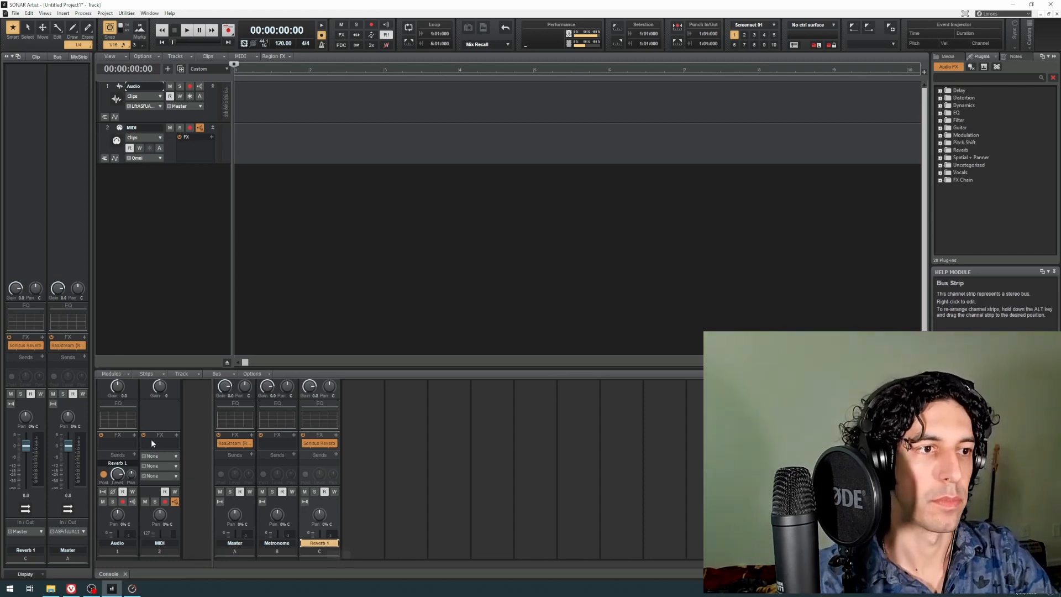
# Step: Check the Audio track's send destinations and view the Sonitus Reverb window on the Reverb 1 bus
pyautogui.click(134, 454)
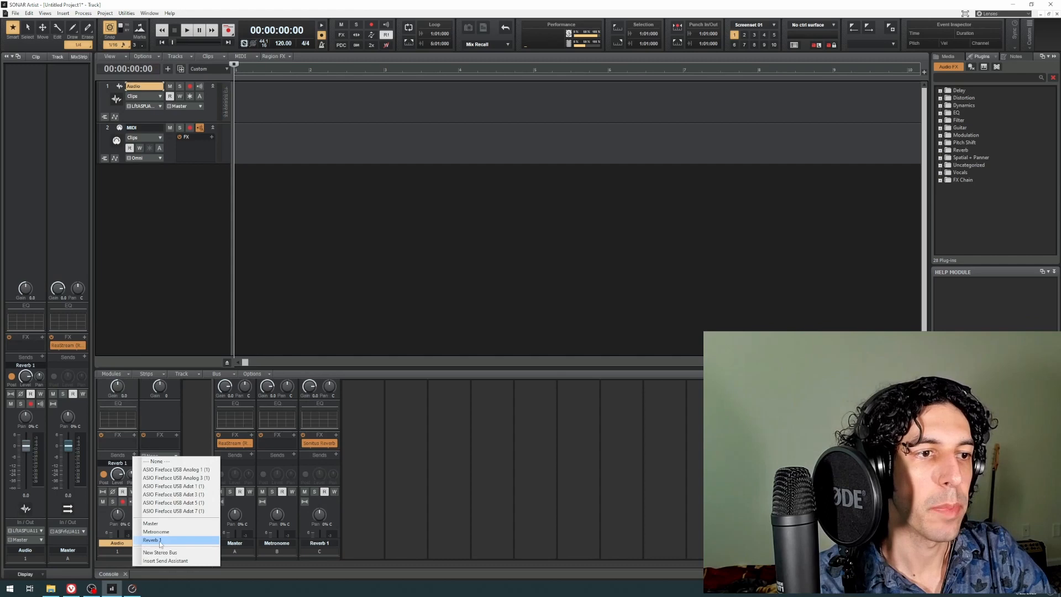
pyautogui.click(194, 431)
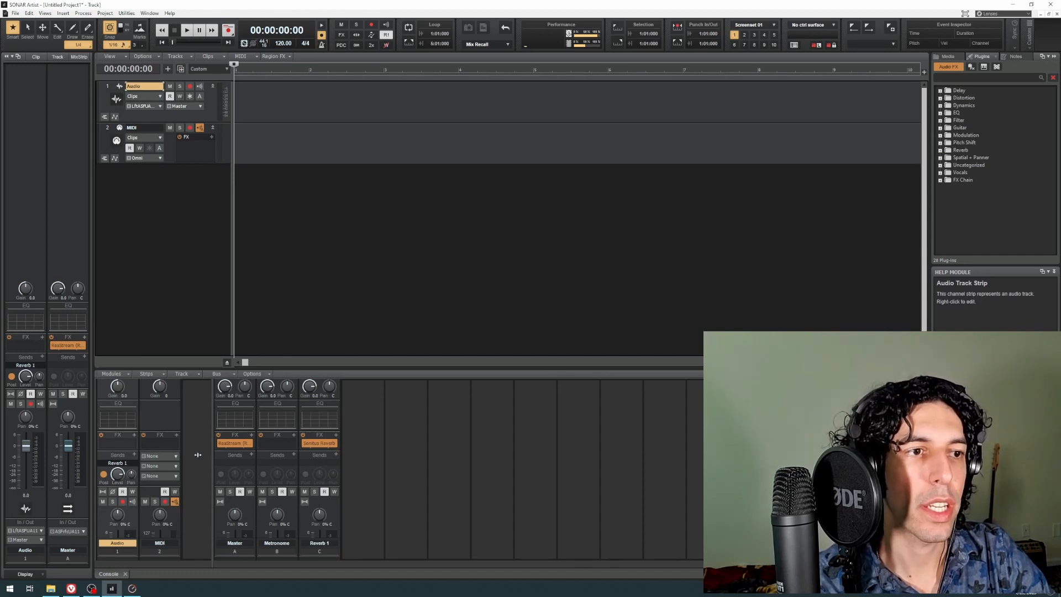
pyautogui.scroll(-3, 198, 454)
pyautogui.doubleClick(324, 401)
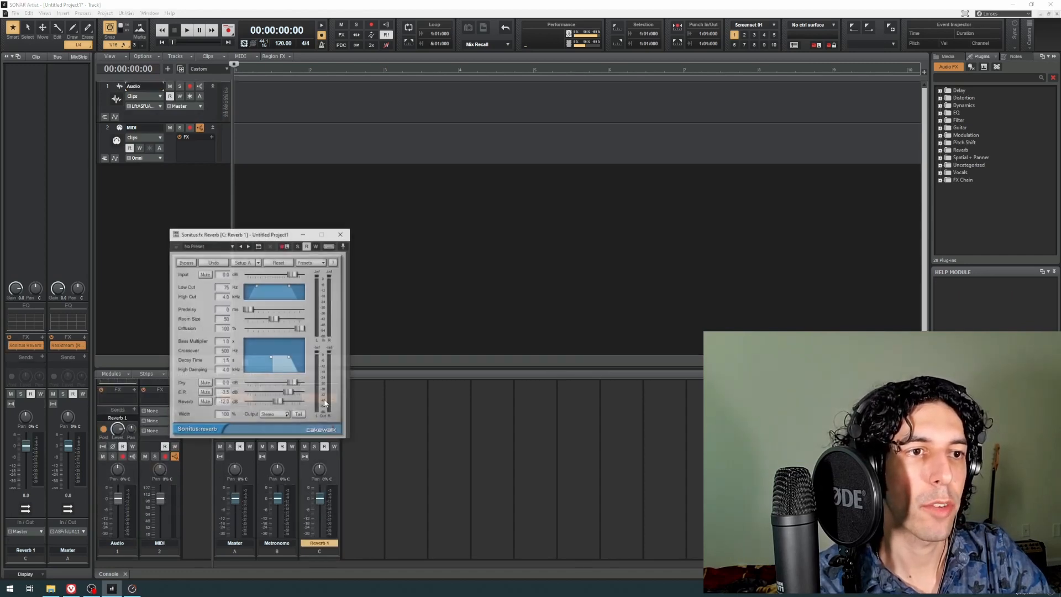
pyautogui.click(345, 235)
pyautogui.scroll(-4, 185, 465)
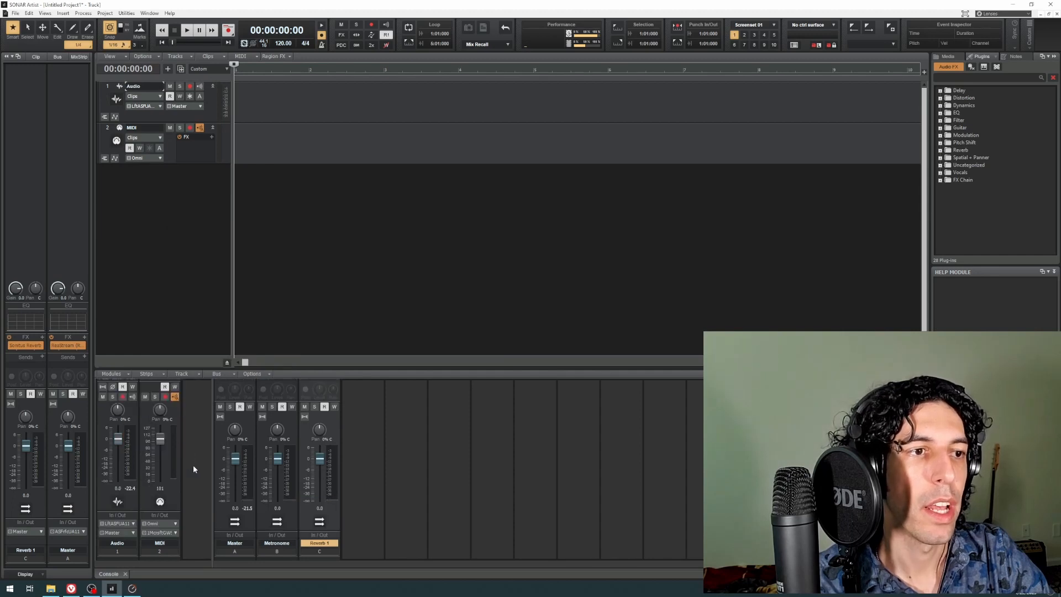
# Step: Switch the track control layout preset to FX and from there to I/O
pyautogui.click(209, 96)
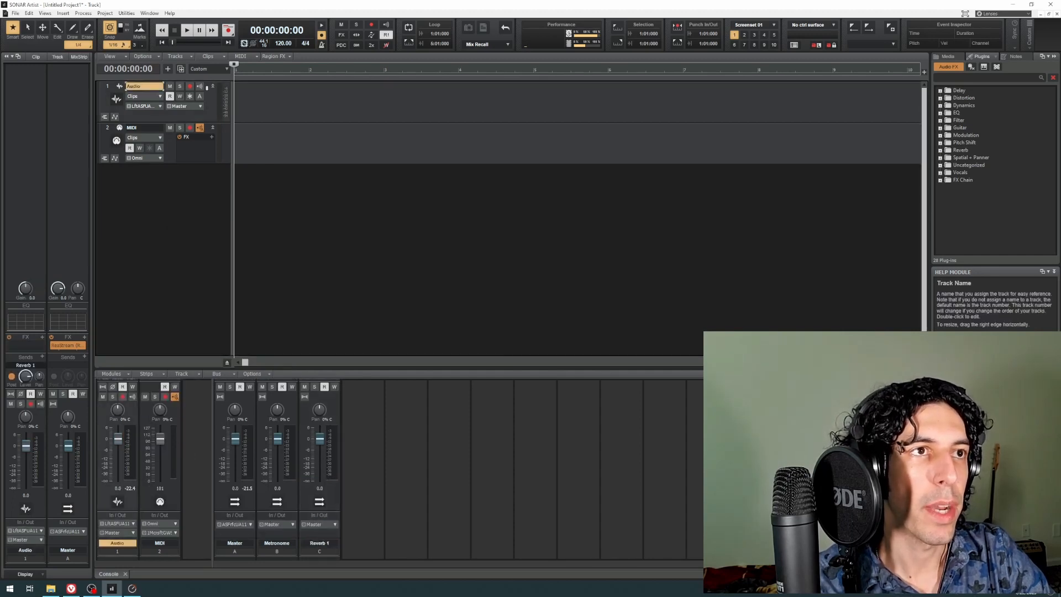
pyautogui.click(208, 69)
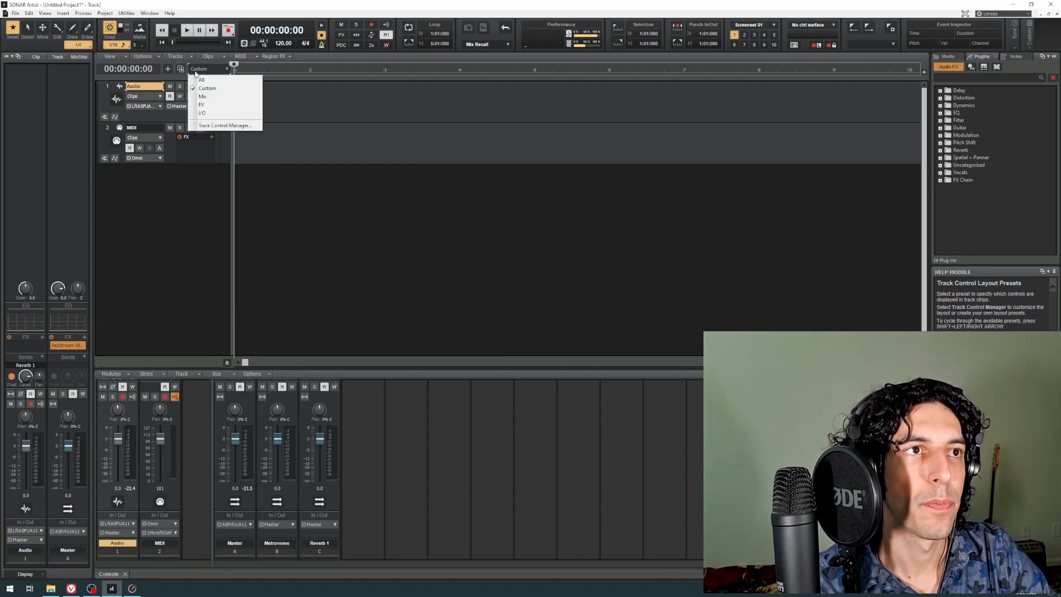
pyautogui.click(223, 69)
pyautogui.click(223, 69)
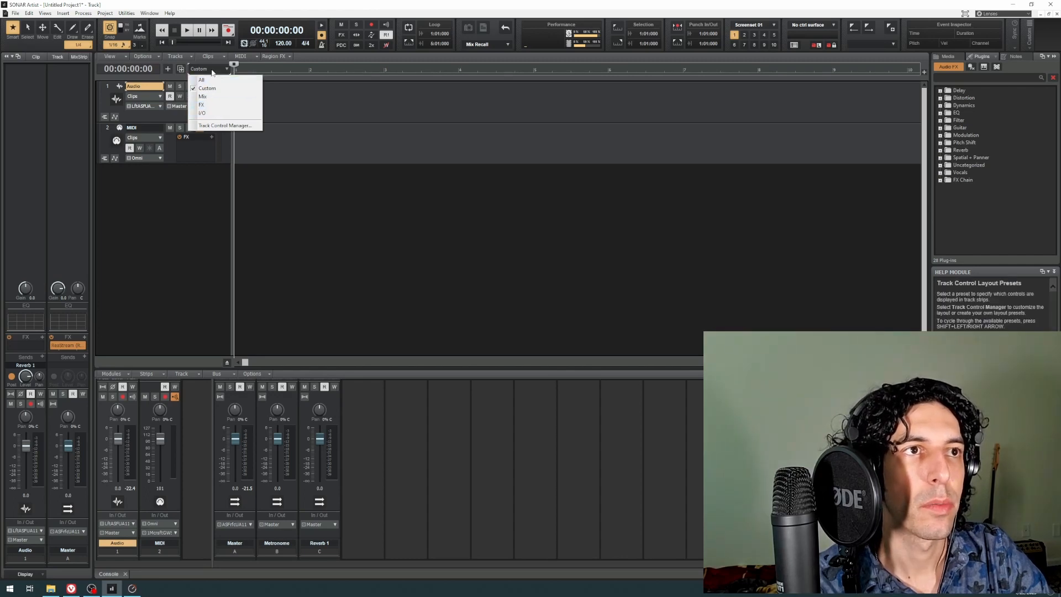
pyautogui.click(209, 106)
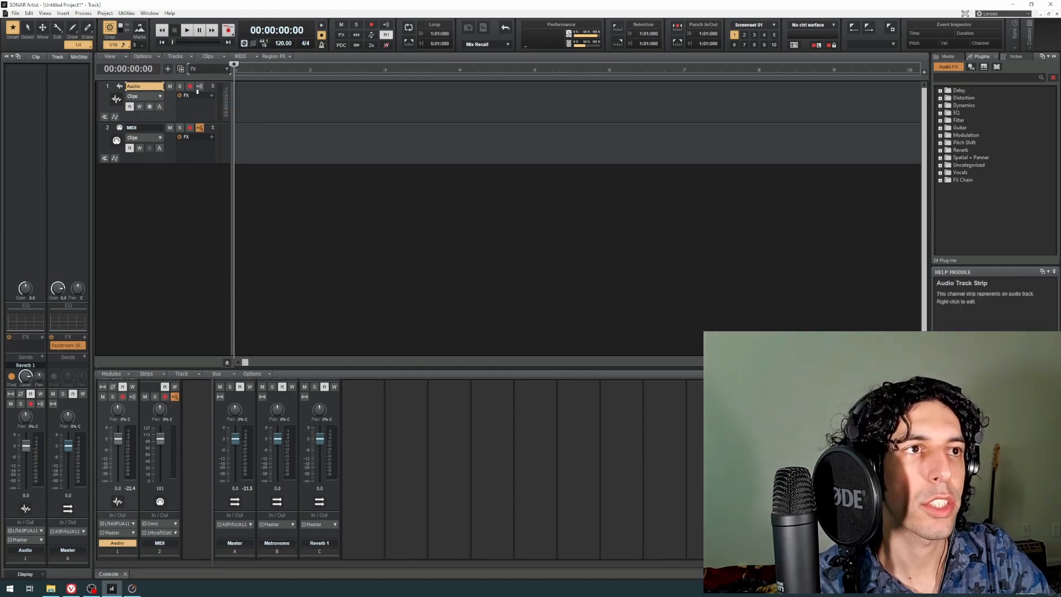
pyautogui.click(215, 69)
pyautogui.click(205, 101)
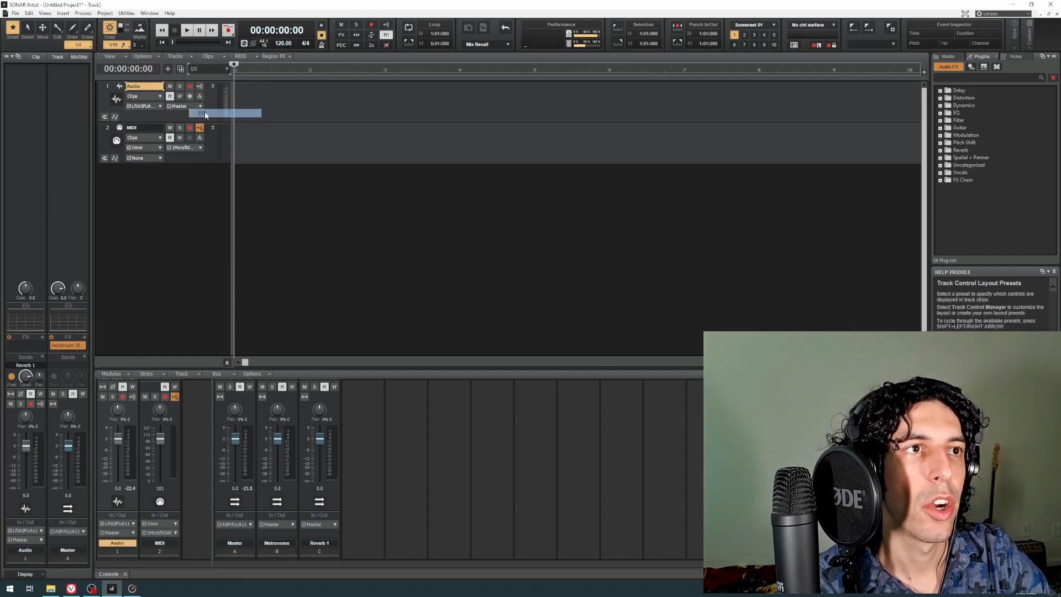
# Step: Check the Audio track's input and output choices, and switch the track control layout preset to Mix
pyautogui.click(160, 108)
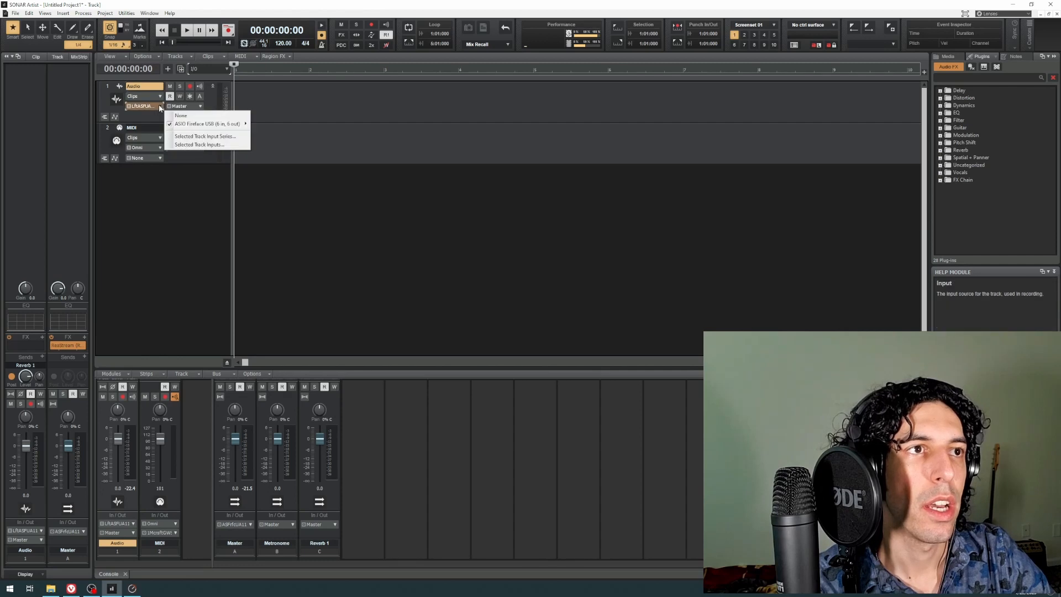
pyautogui.click(150, 107)
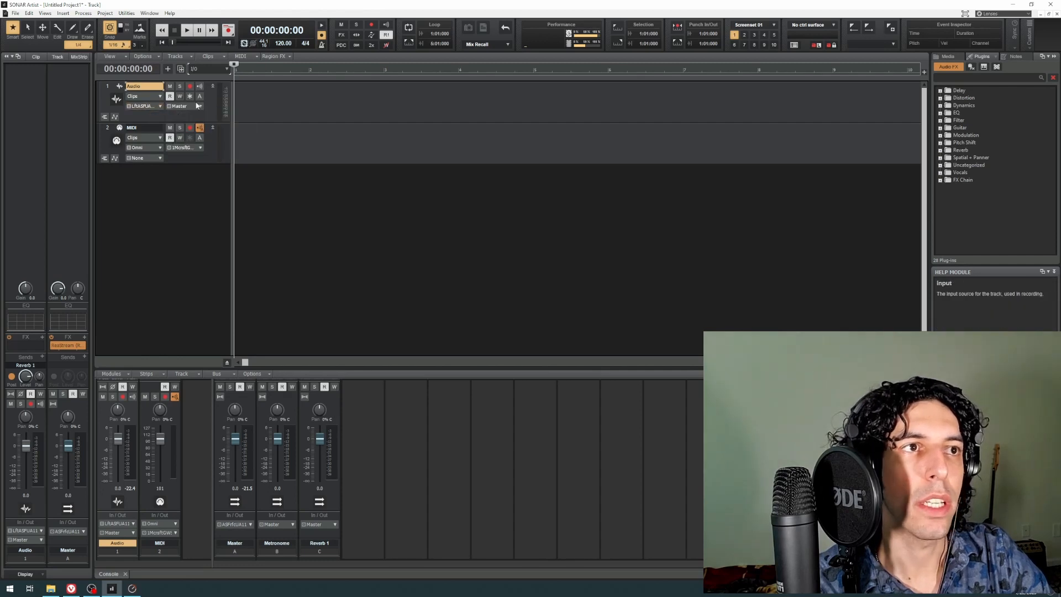
pyautogui.click(200, 106)
pyautogui.click(158, 106)
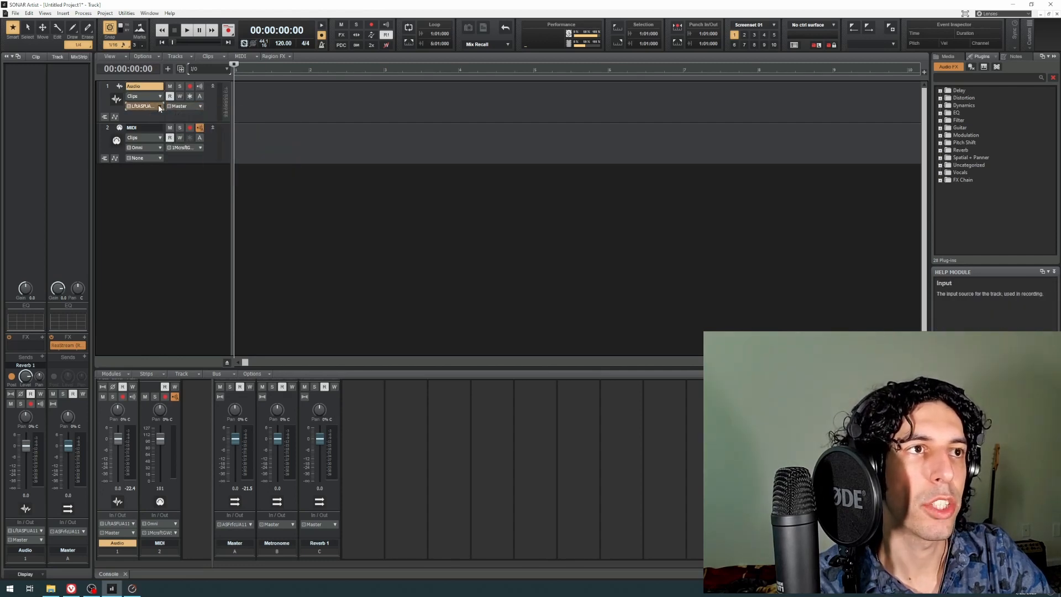
pyautogui.click(157, 106)
pyautogui.click(214, 67)
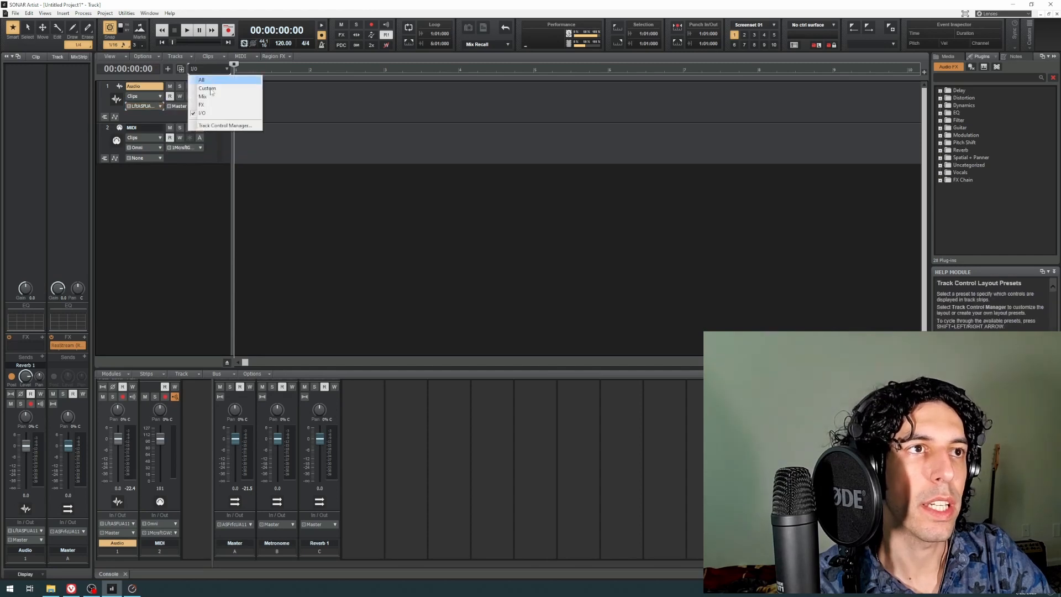
pyautogui.click(213, 84)
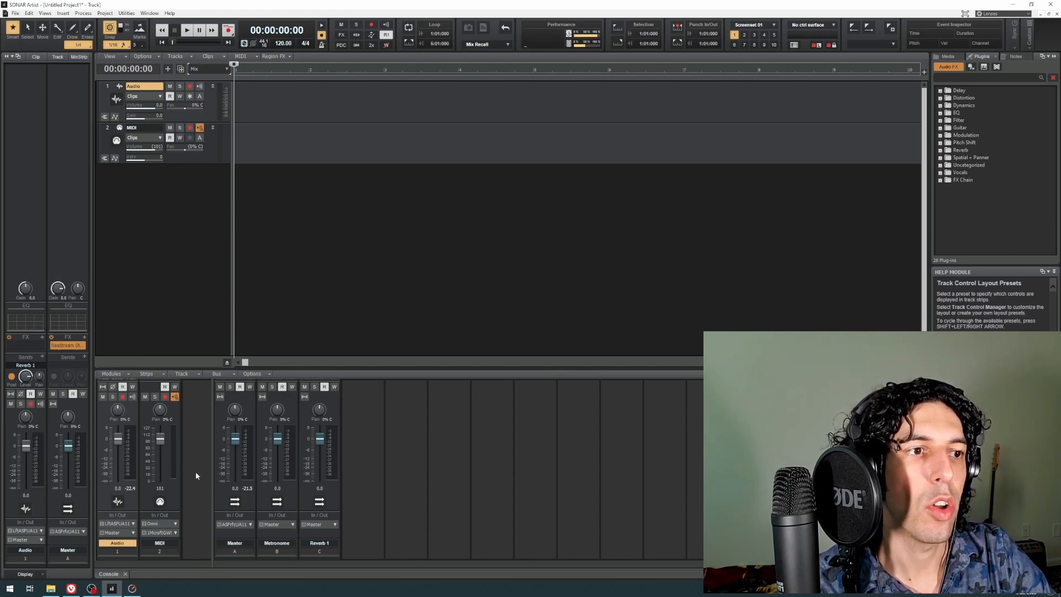
# Step: Delete the Reverb 1 send from the Audio track's console strip
pyautogui.scroll(5, 196, 476)
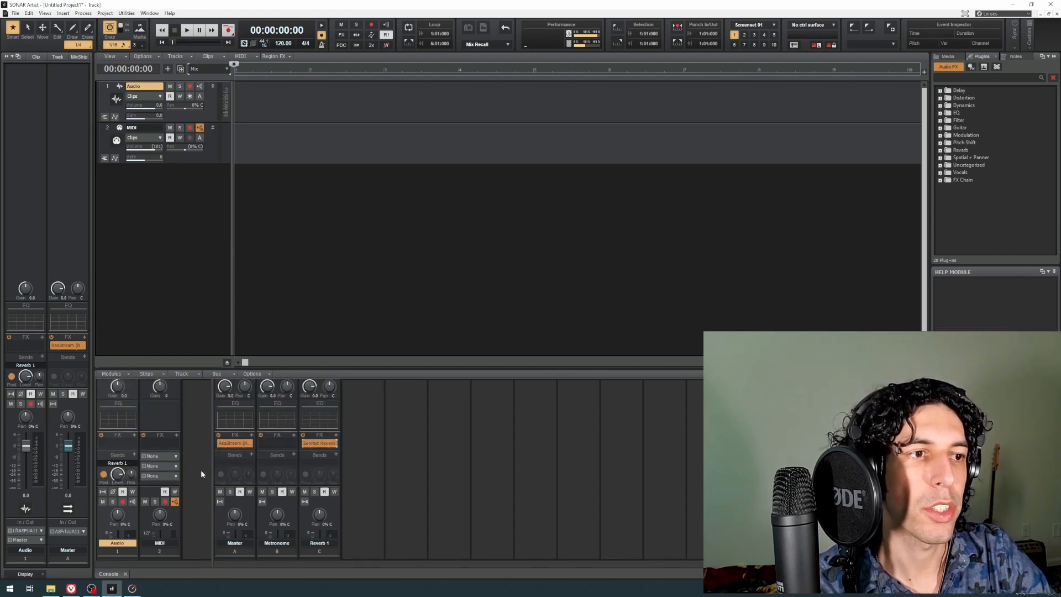
pyautogui.moveTo(115, 478)
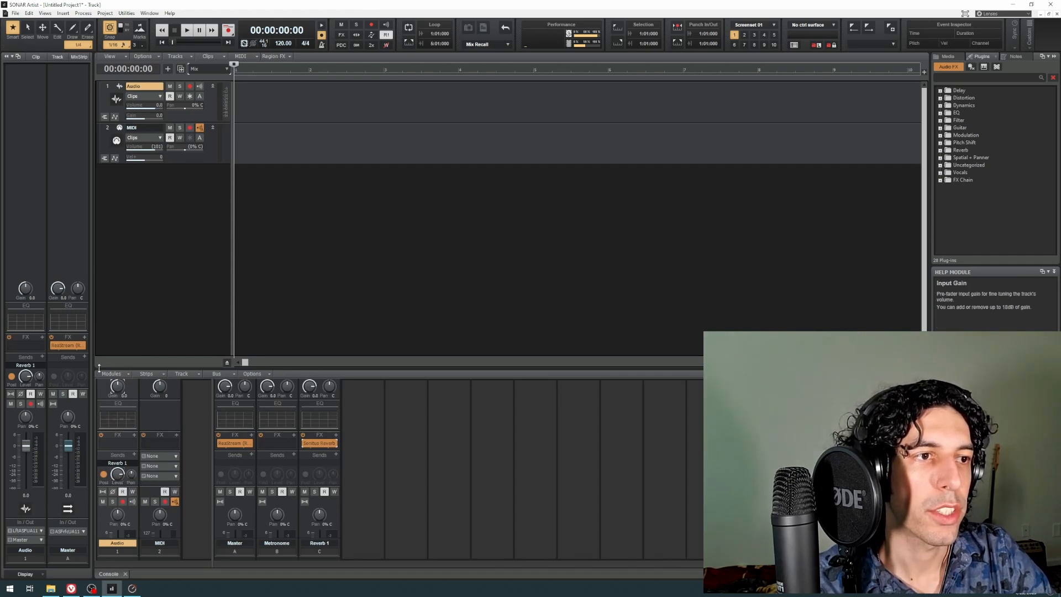
pyautogui.click(133, 463)
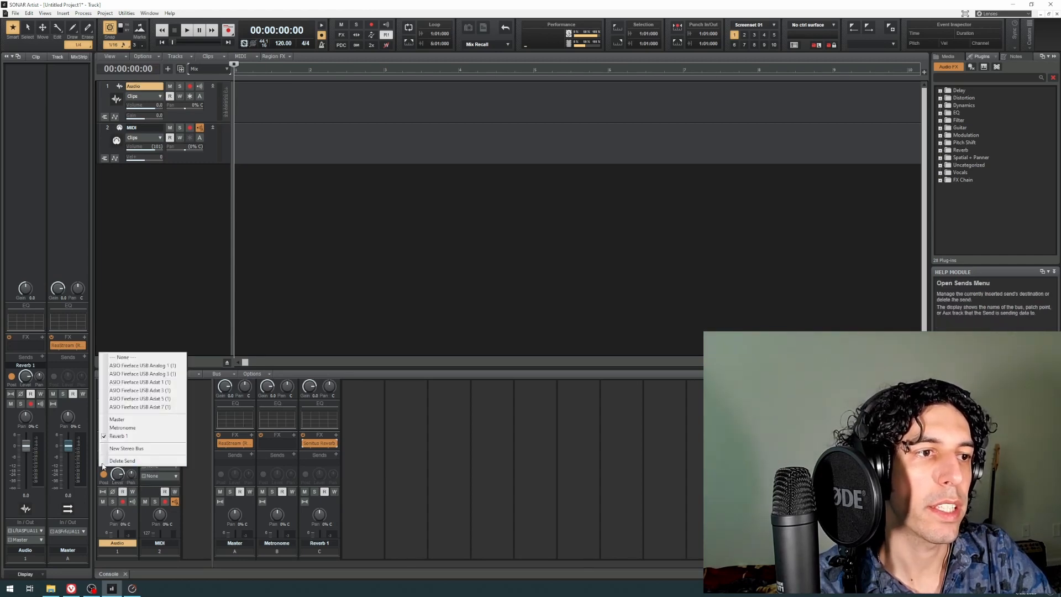
pyautogui.click(180, 460)
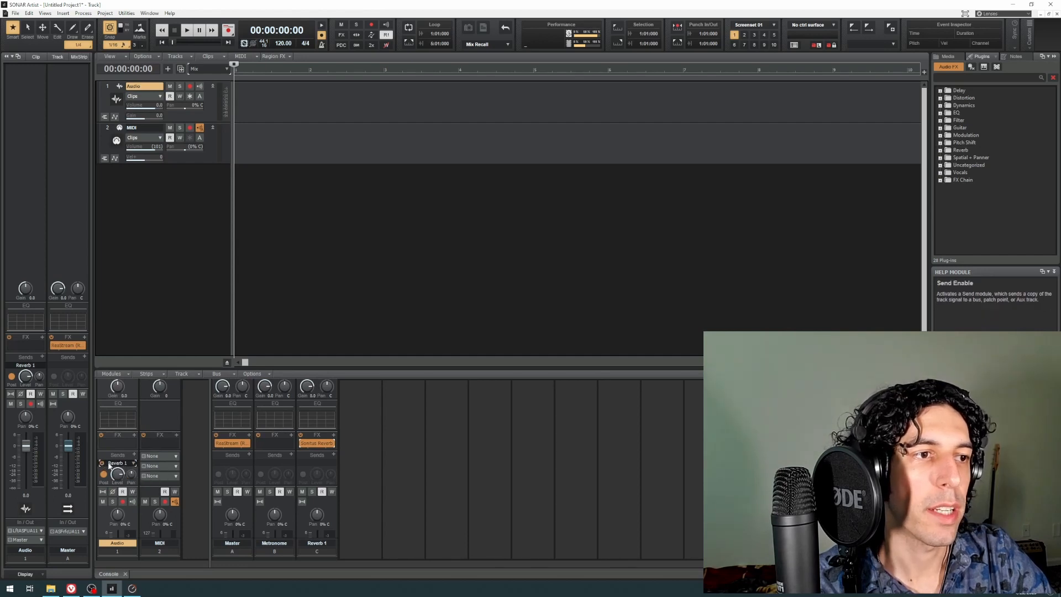
pyautogui.click(133, 463)
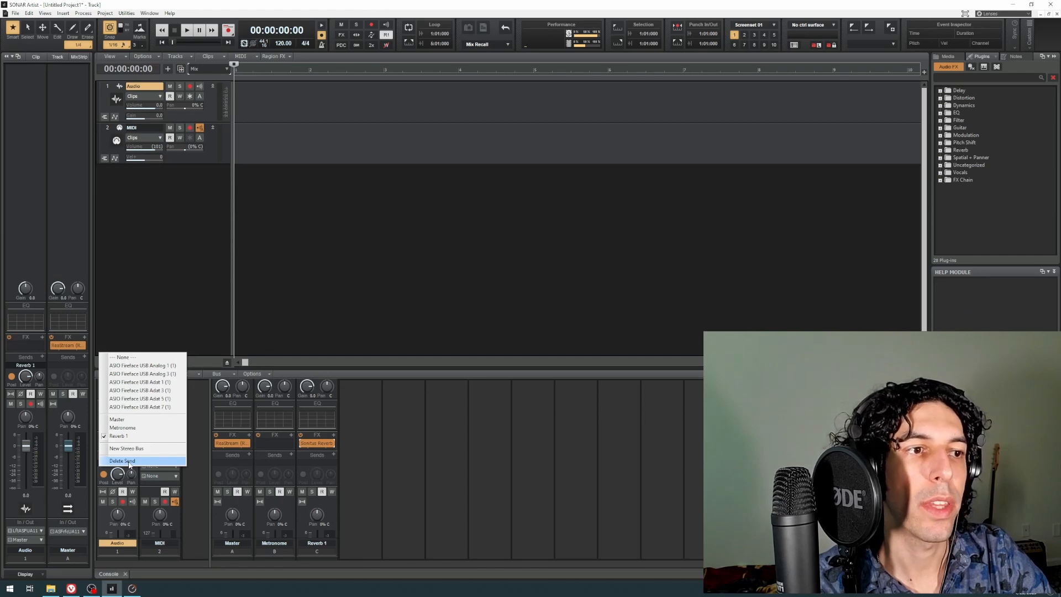
pyautogui.click(122, 460)
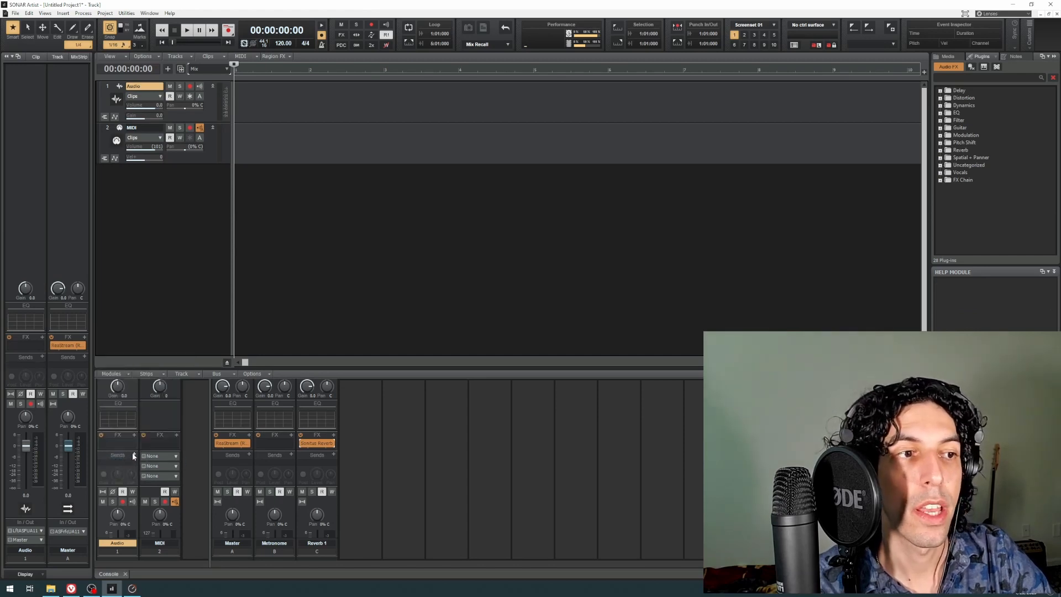
# Step: Add sends from the Audio track to Metronome and Reverb 1, and delete the Metronome send
pyautogui.click(134, 455)
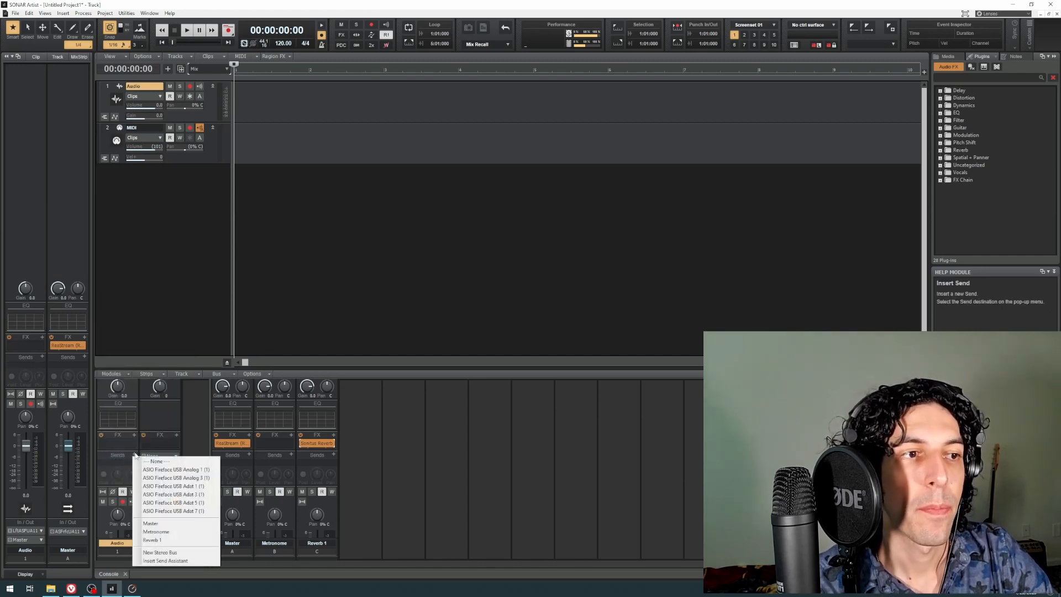
pyautogui.click(158, 532)
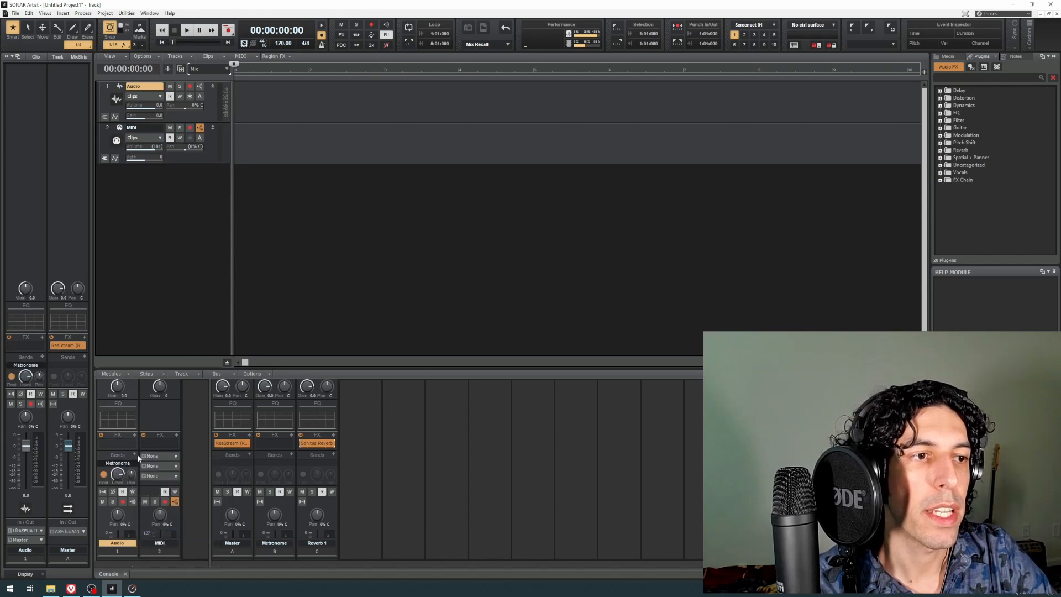
pyautogui.click(134, 455)
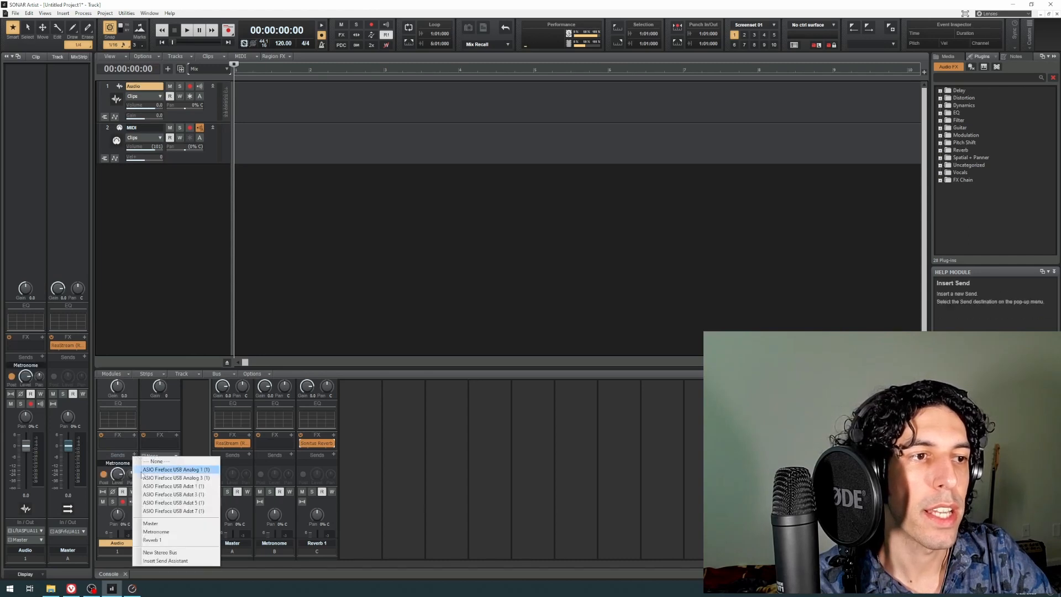
pyautogui.click(162, 540)
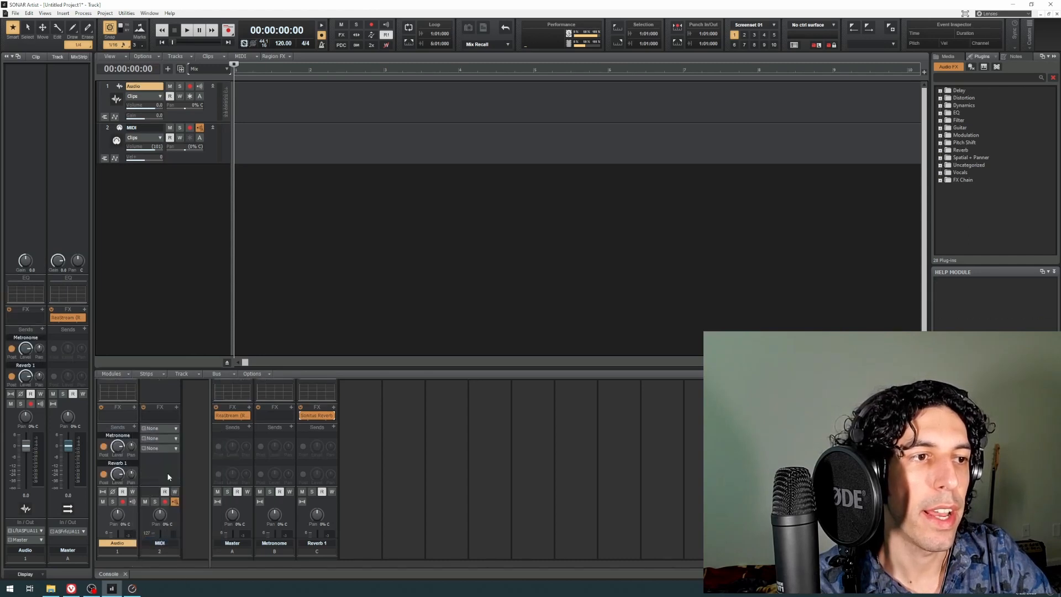
pyautogui.click(134, 436)
pyautogui.click(123, 547)
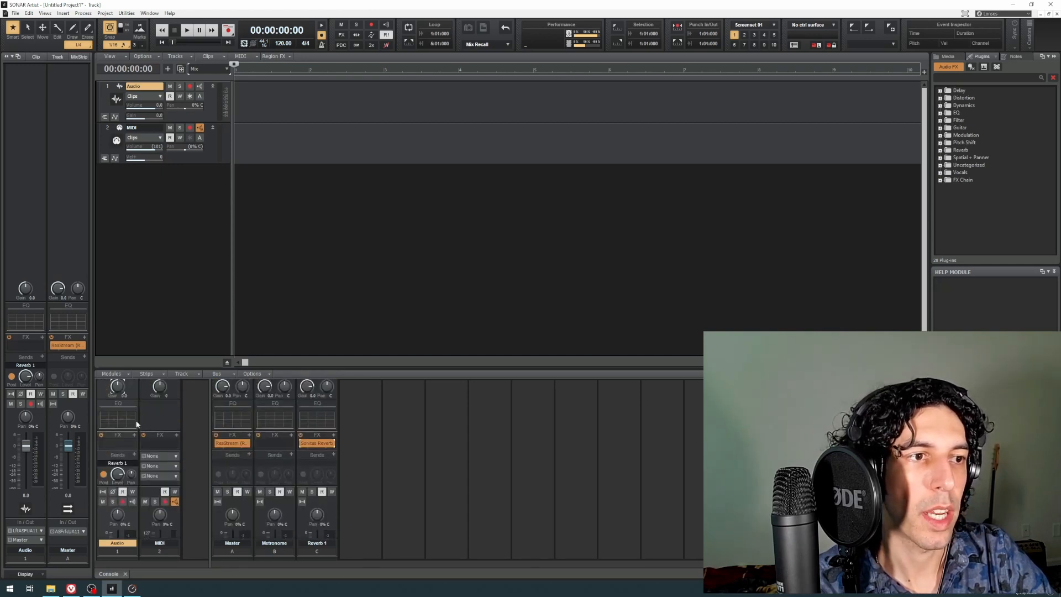
pyautogui.scroll(-5, 193, 490)
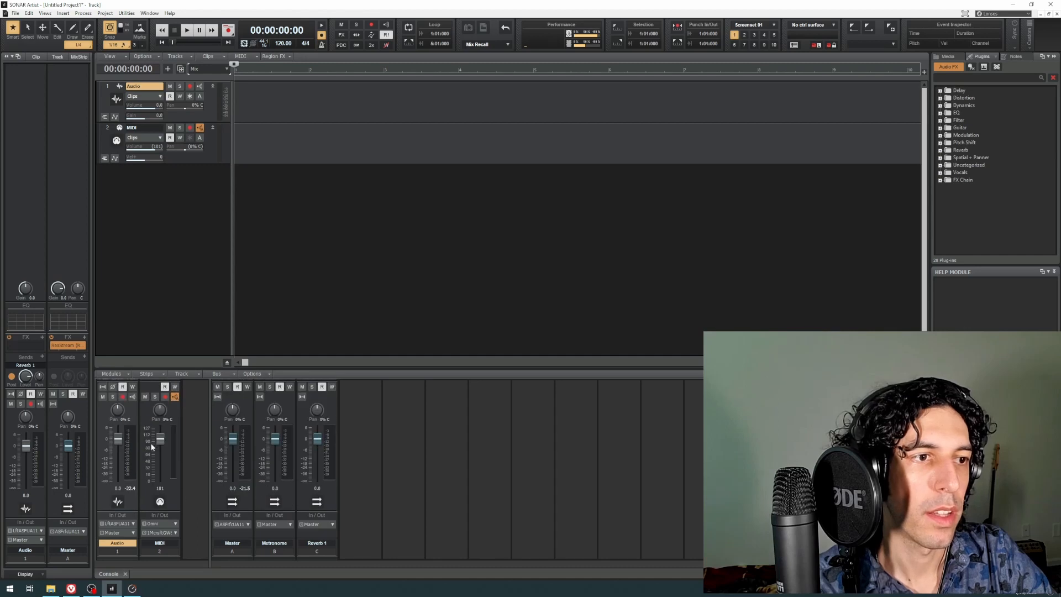
pyautogui.scroll(5, 196, 459)
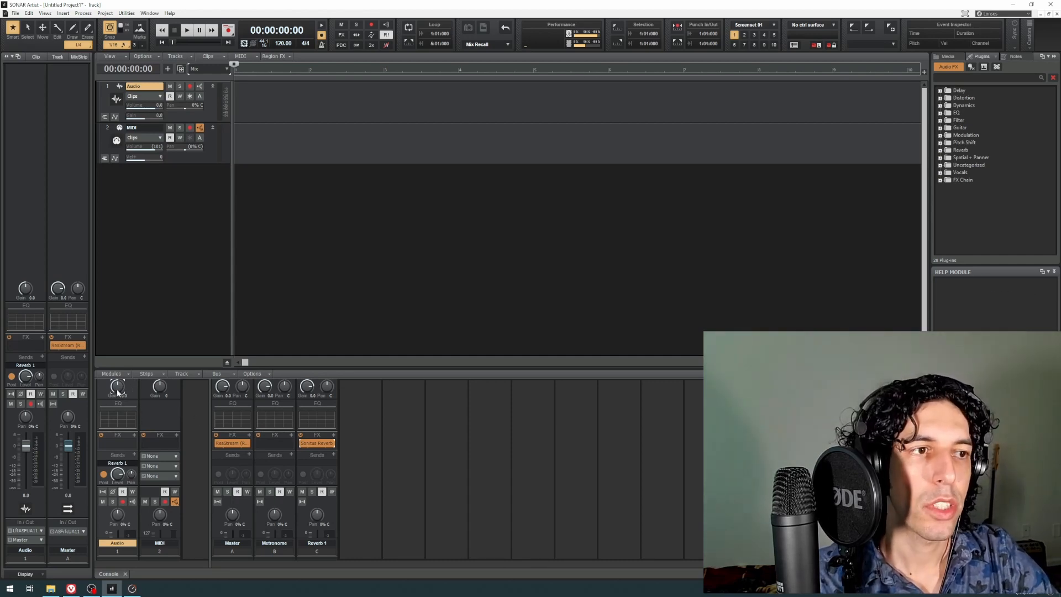
pyautogui.scroll(-4, 193, 429)
pyautogui.scroll(4, 193, 431)
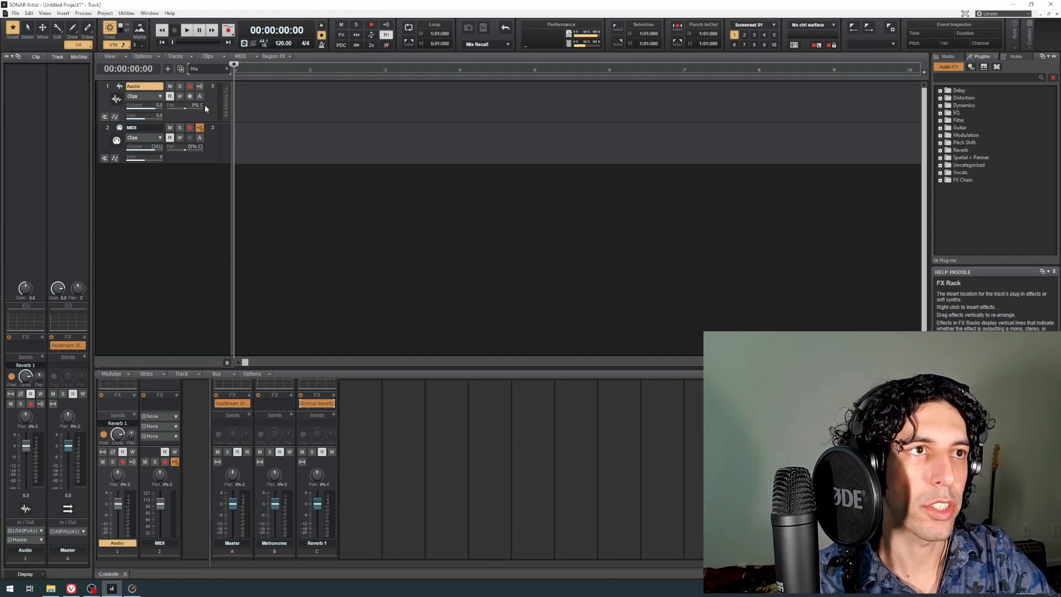
# Step: Switch the track control layout preset to I/O and check the output choices of the MIDI and Audio tracks
pyautogui.click(210, 67)
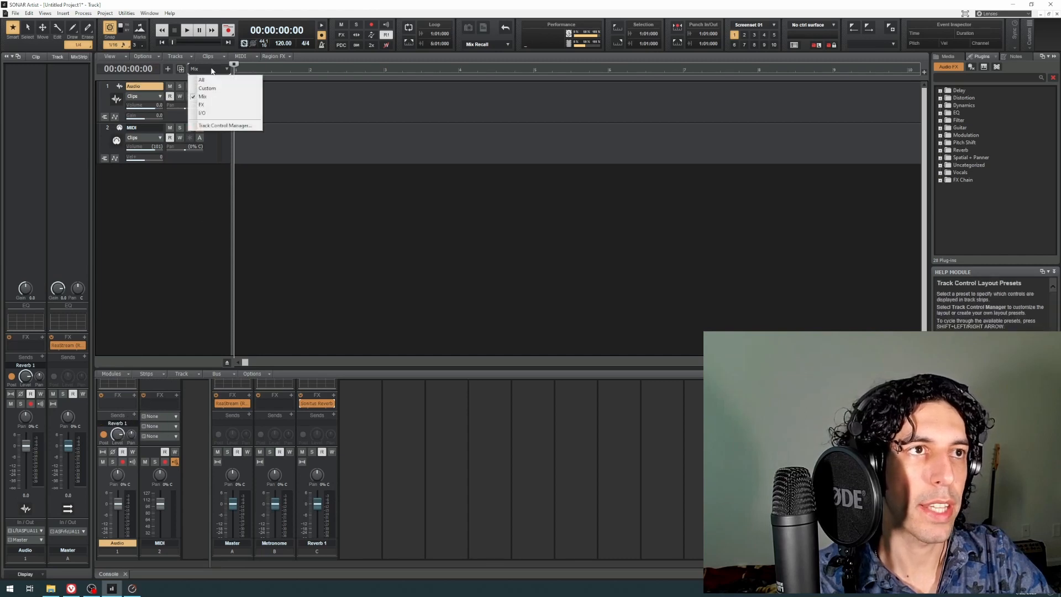
pyautogui.click(209, 114)
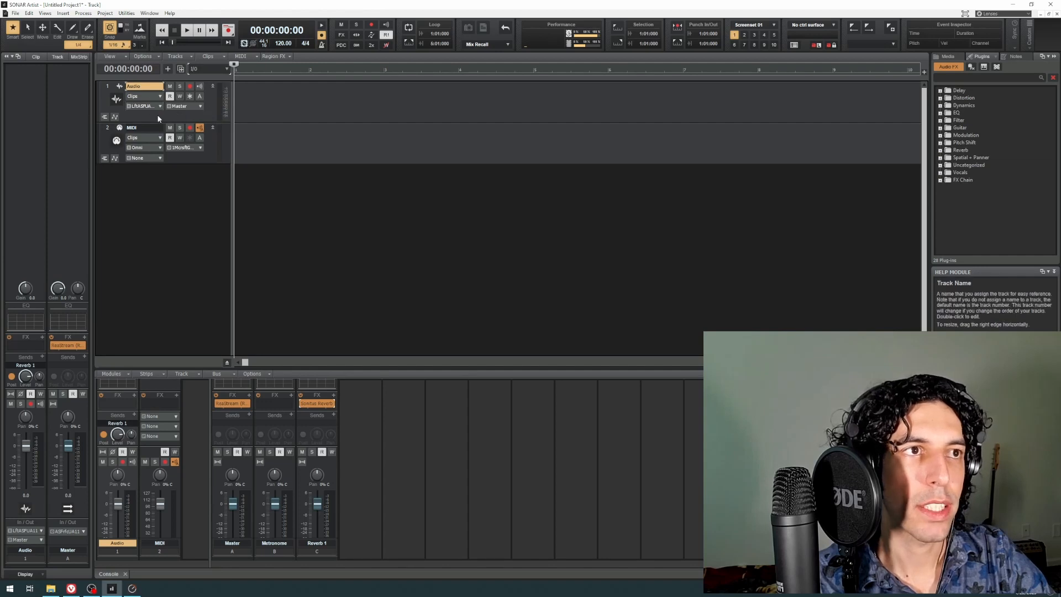
pyautogui.click(201, 148)
pyautogui.click(209, 136)
pyautogui.click(200, 106)
pyautogui.click(195, 115)
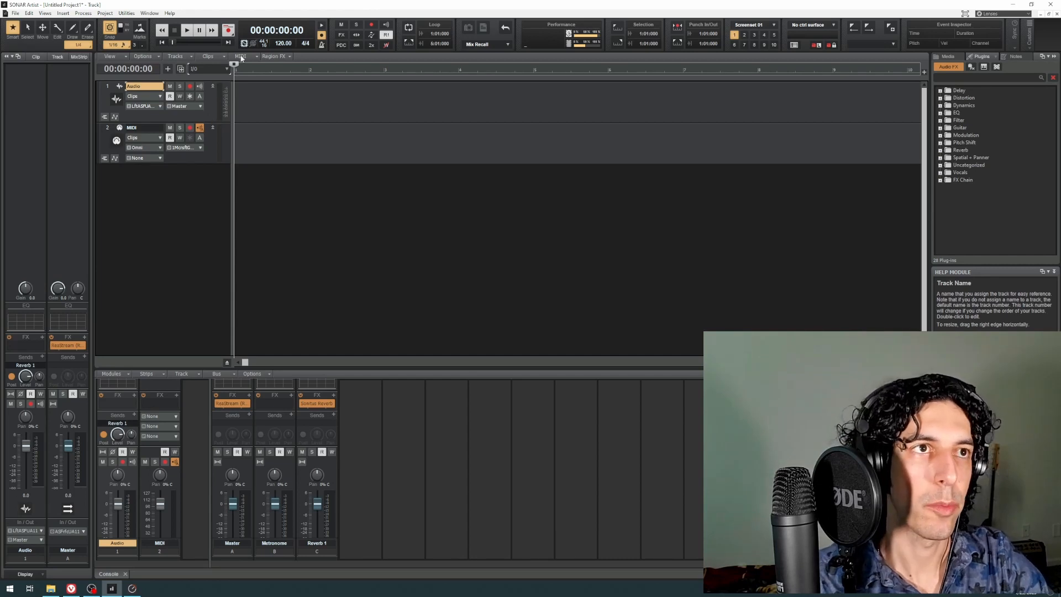
# Step: Arm the Audio track with input echo on and record a short clip from the project start
pyautogui.click(190, 86)
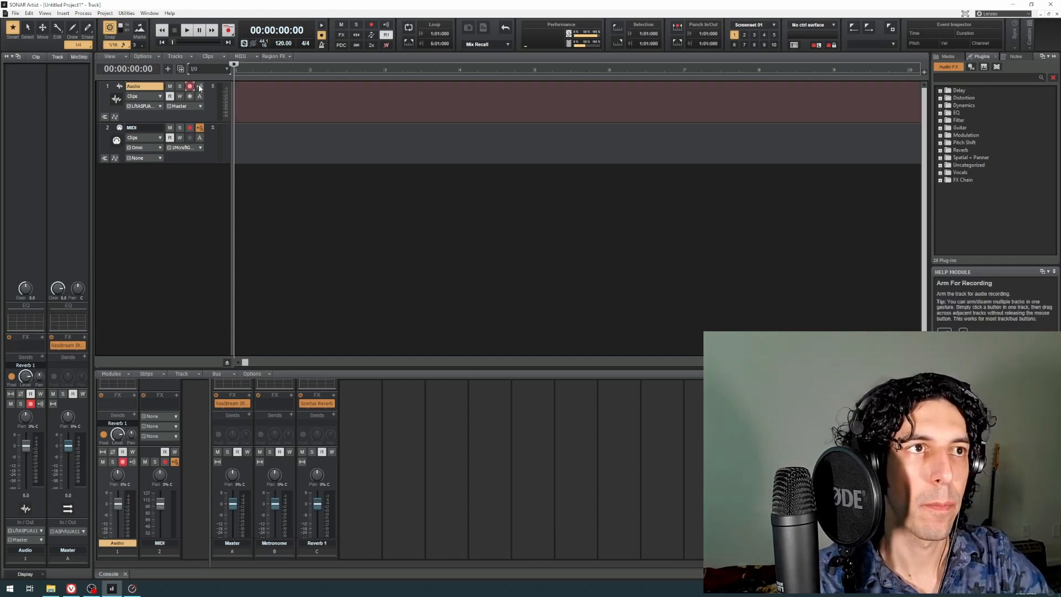
pyautogui.click(200, 86)
pyautogui.click(228, 29)
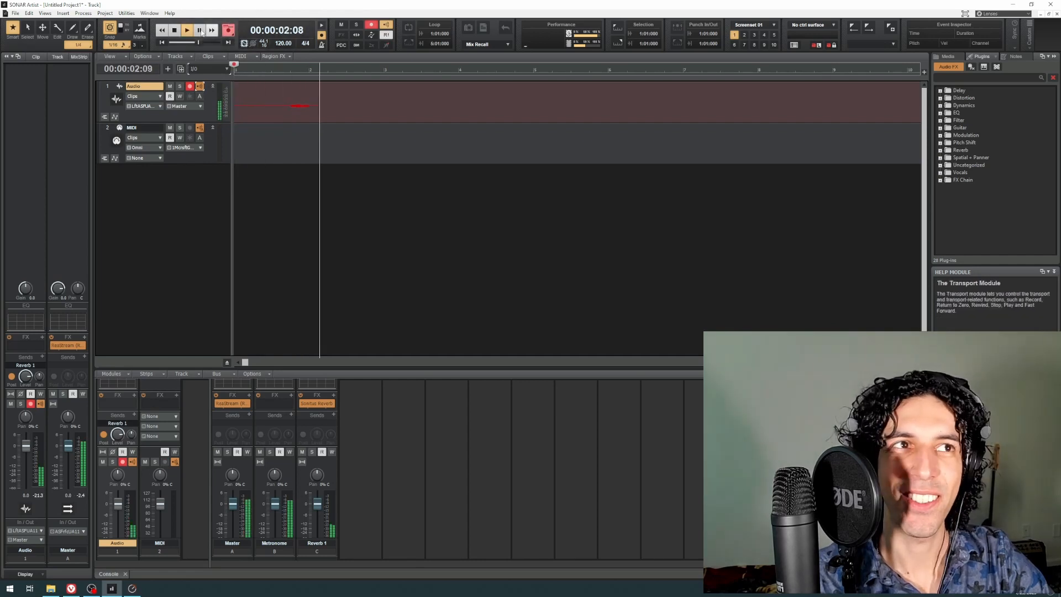
pyautogui.click(177, 32)
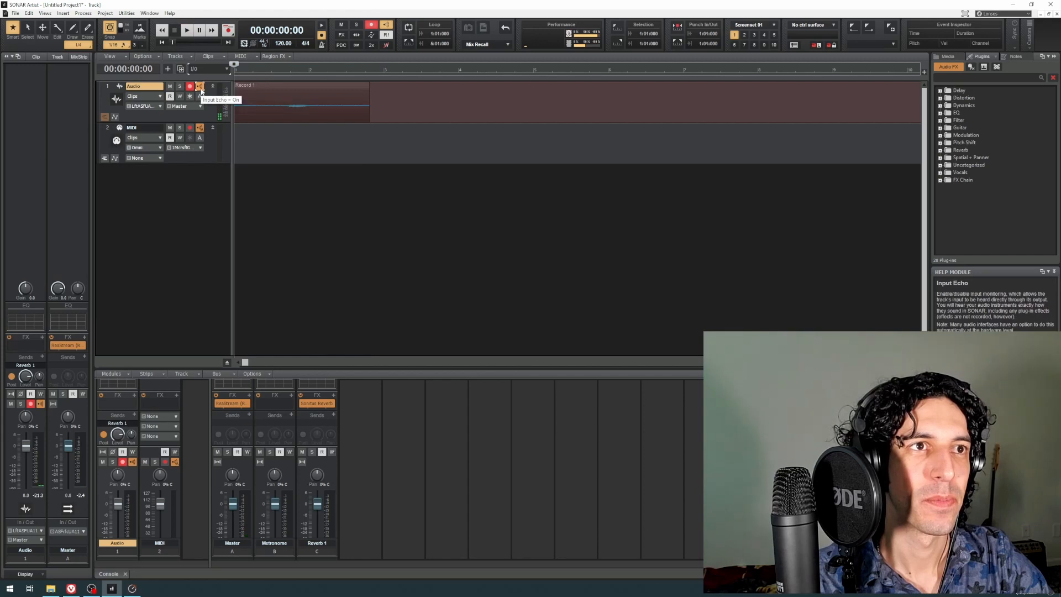
# Step: Turn off input echo and record arming on the Audio track, and play back the recorded clip
pyautogui.click(200, 87)
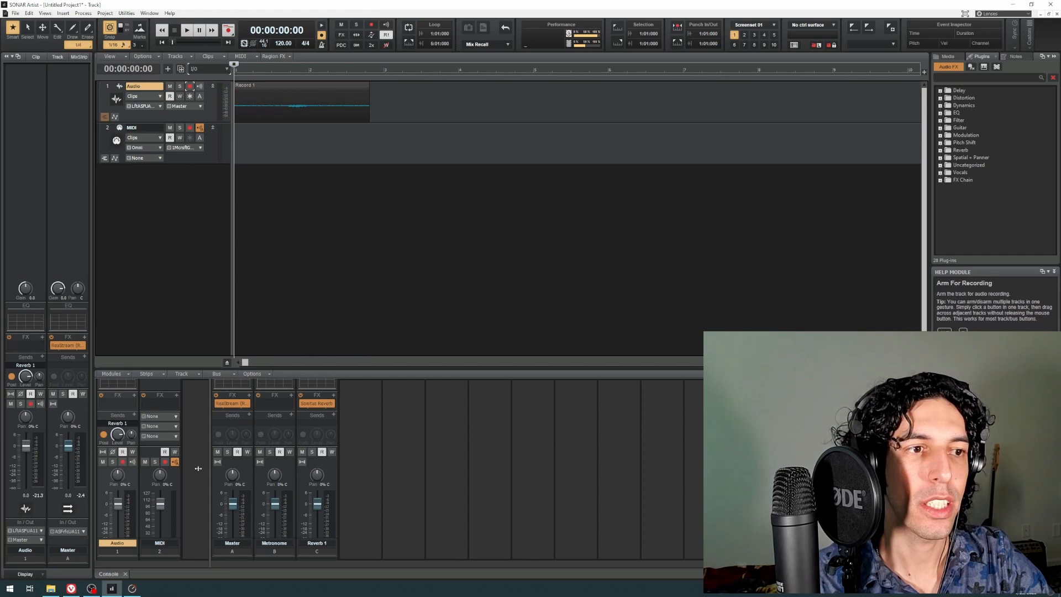
pyautogui.scroll(-3, 198, 468)
pyautogui.press('space')
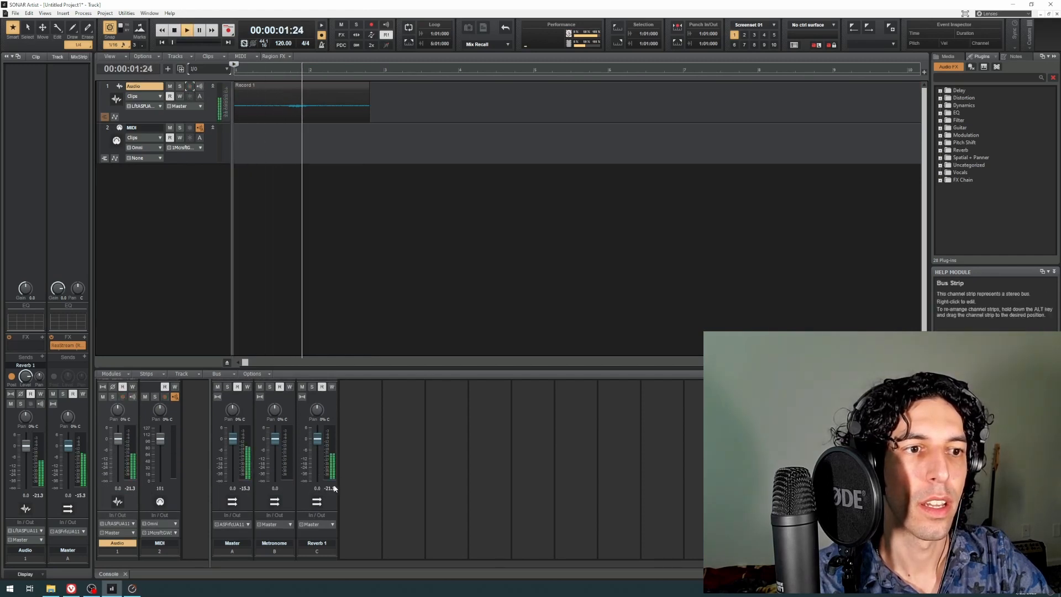
pyautogui.press('space')
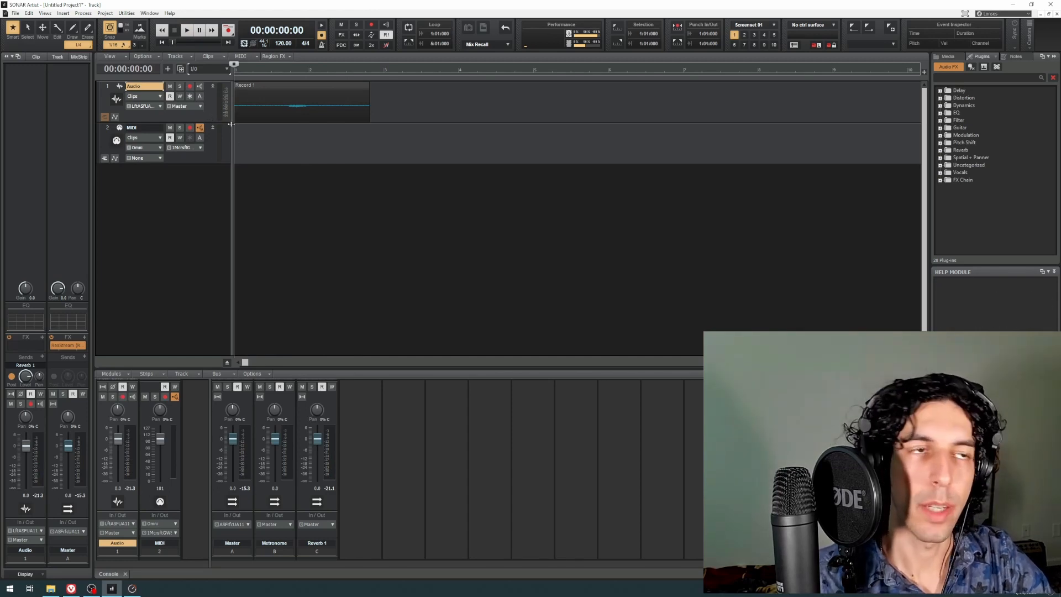
# Step: Duplicate the Audio track twice and rename the original track Vocals
pyautogui.click(168, 69)
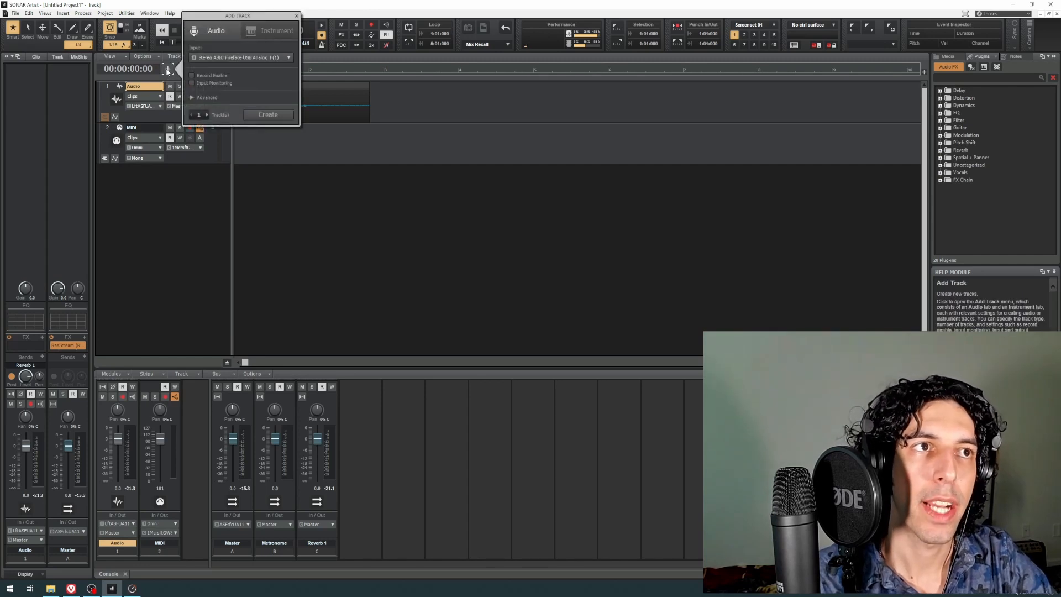
pyautogui.click(167, 69)
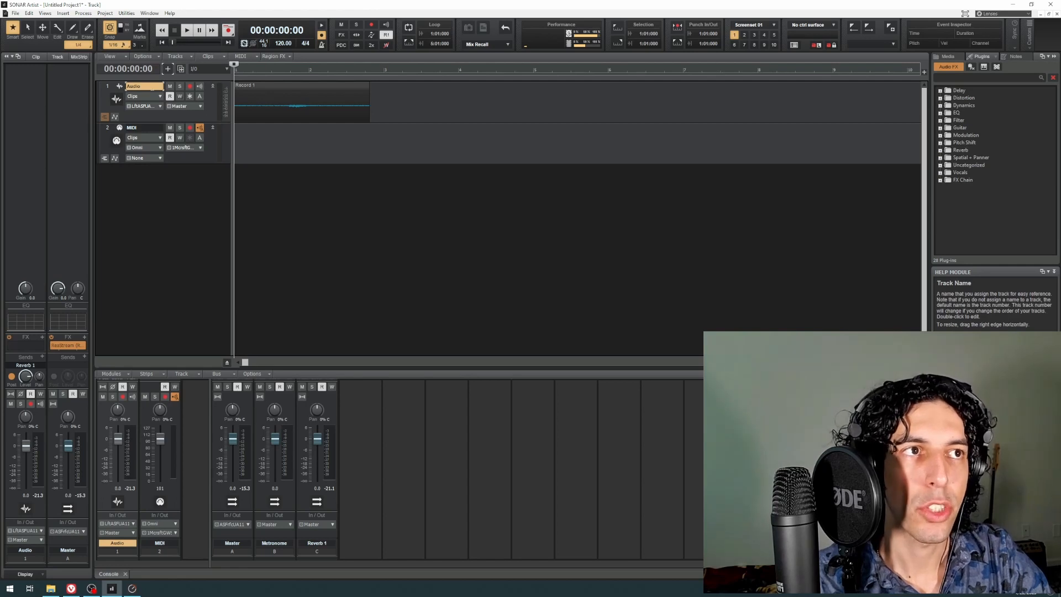
pyautogui.click(181, 69)
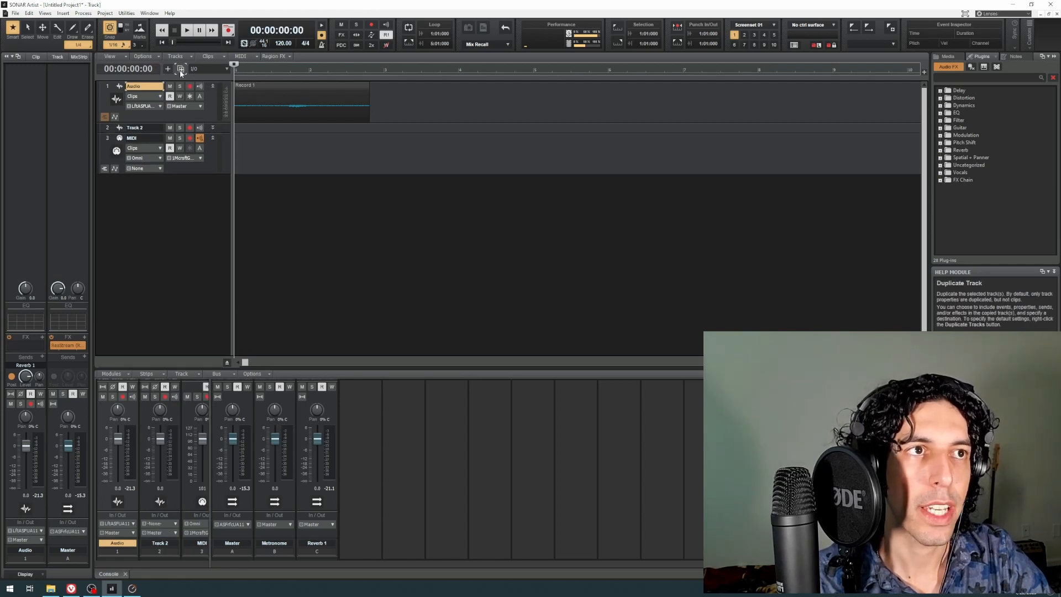
pyautogui.click(213, 128)
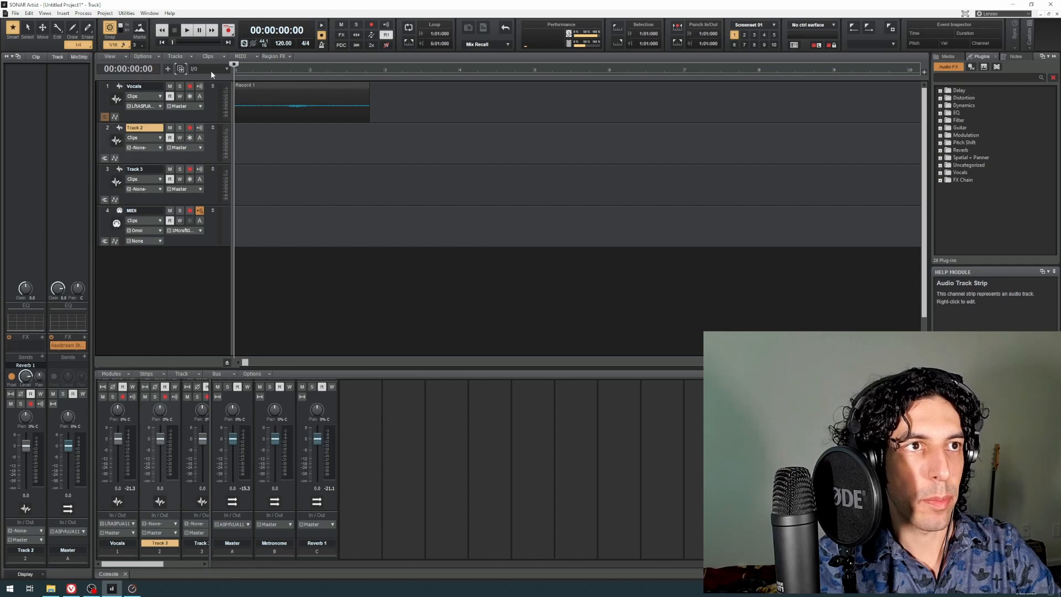
# Step: Widen the console's track area to show all four track strips and check the sends on the duplicated tracks
pyautogui.moveTo(213, 456); pyautogui.dragTo(292, 489)
pyautogui.scroll(4, 278, 492)
pyautogui.scroll(-1, 277, 492)
pyautogui.scroll(1, 278, 492)
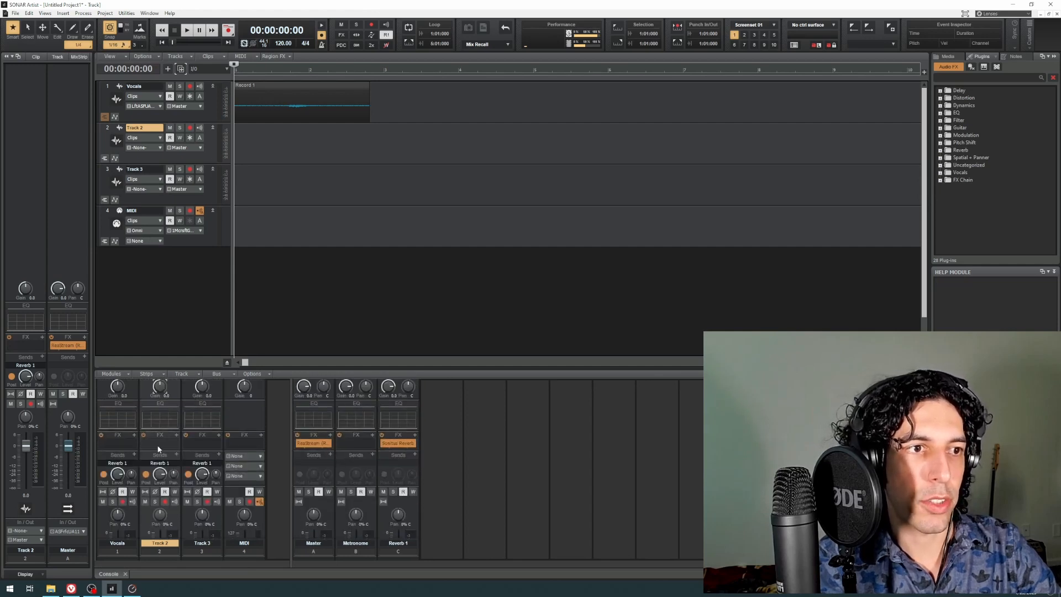
# Step: Switch the track controls to the FX layout and insert a Sonitus Compressor on the Vocals track, closing its plug-in window
pyautogui.click(207, 69)
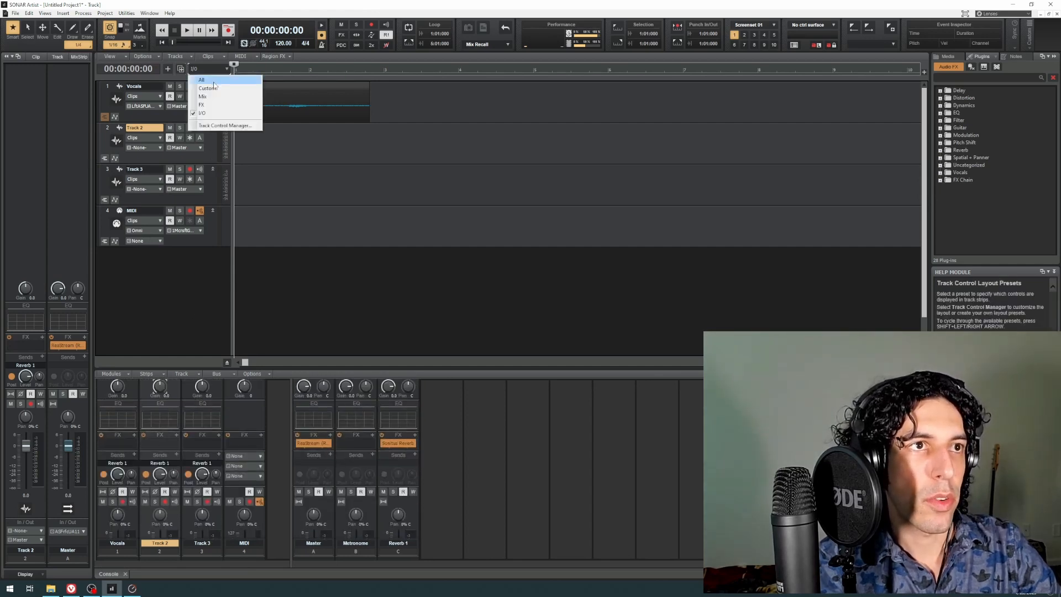
pyautogui.click(206, 101)
pyautogui.rightClick(191, 107)
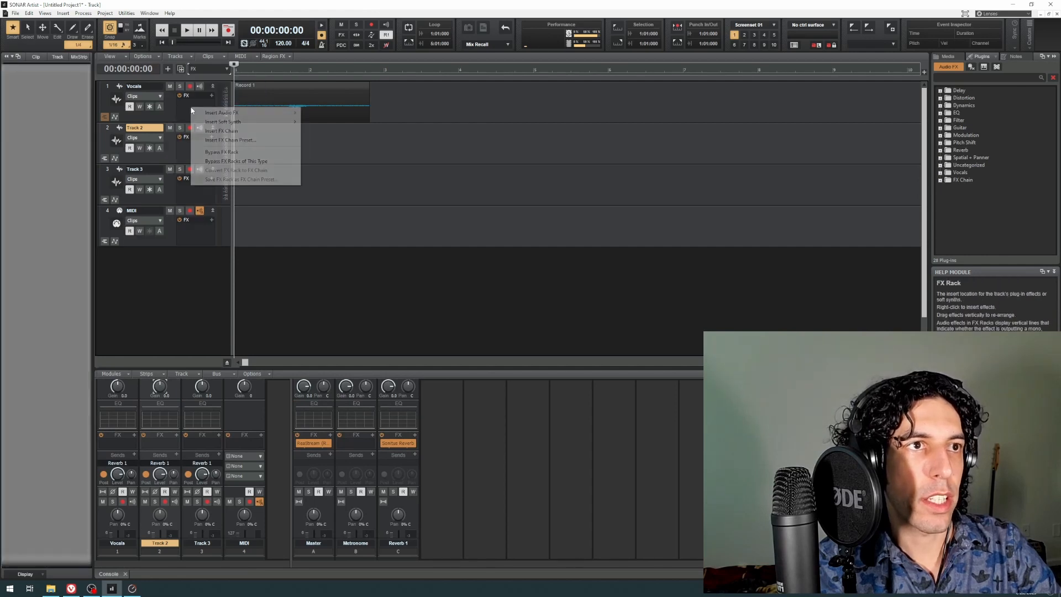
pyautogui.moveTo(232, 112)
pyautogui.click(338, 134)
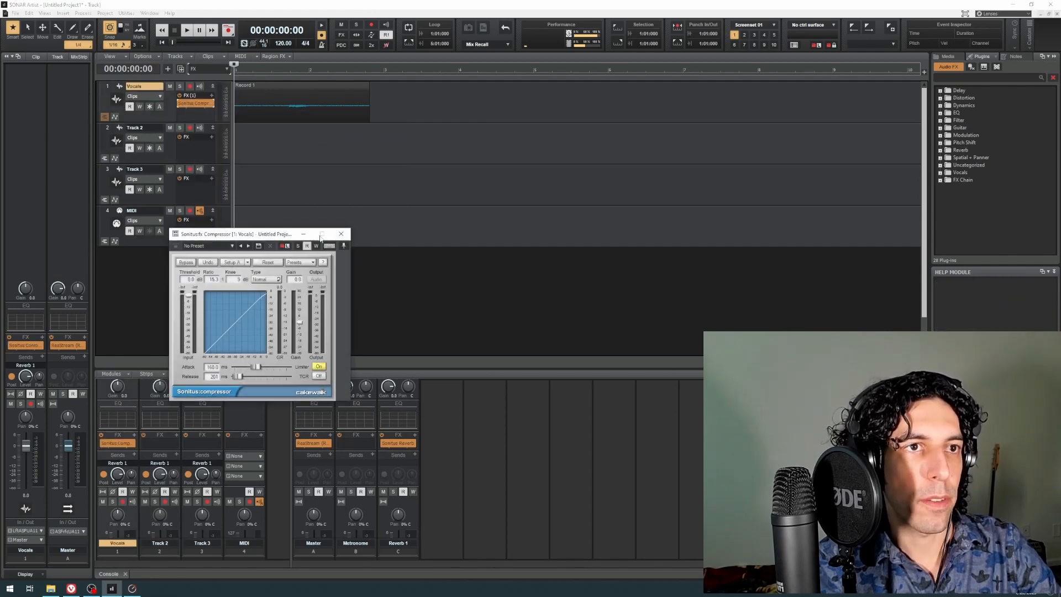
pyautogui.click(342, 236)
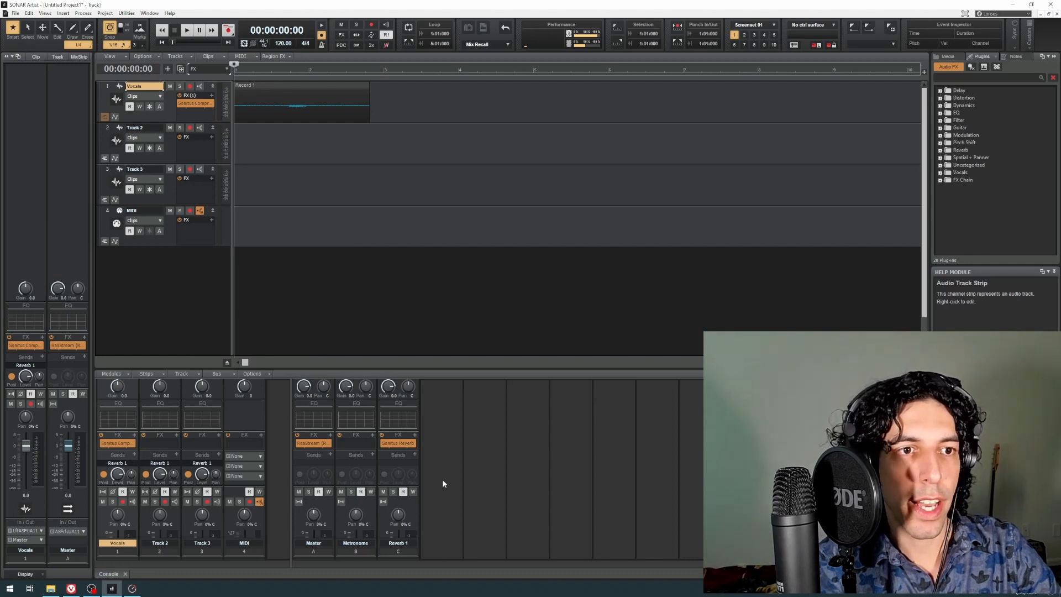
# Step: Duplicate the Vocals track with its compressor, restore the new track's height, and compare its FX rack with the other tracks
pyautogui.scroll(-3, 437, 498)
pyautogui.scroll(2, 438, 496)
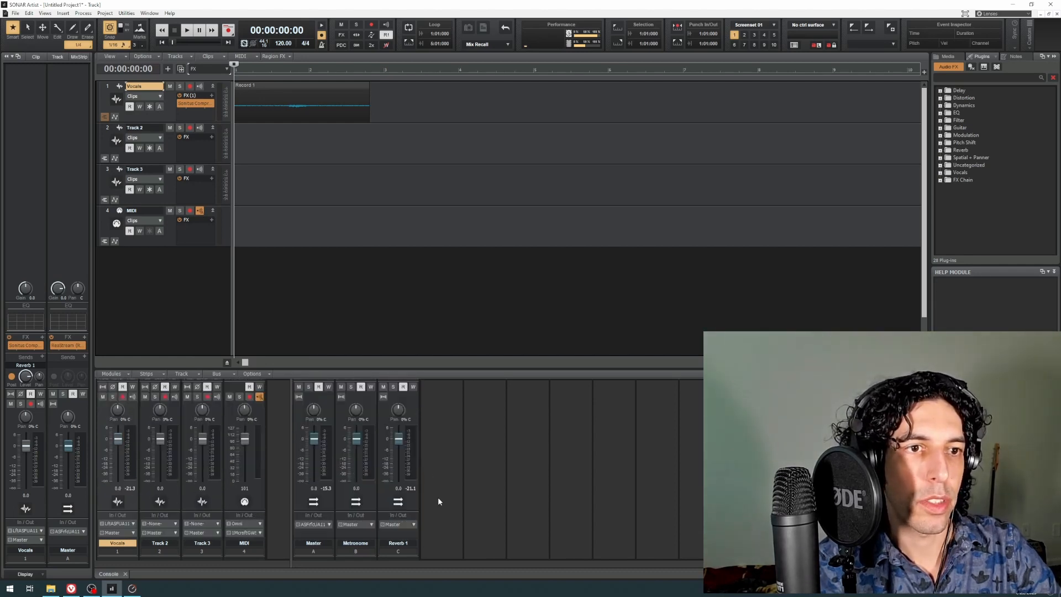
pyautogui.click(180, 71)
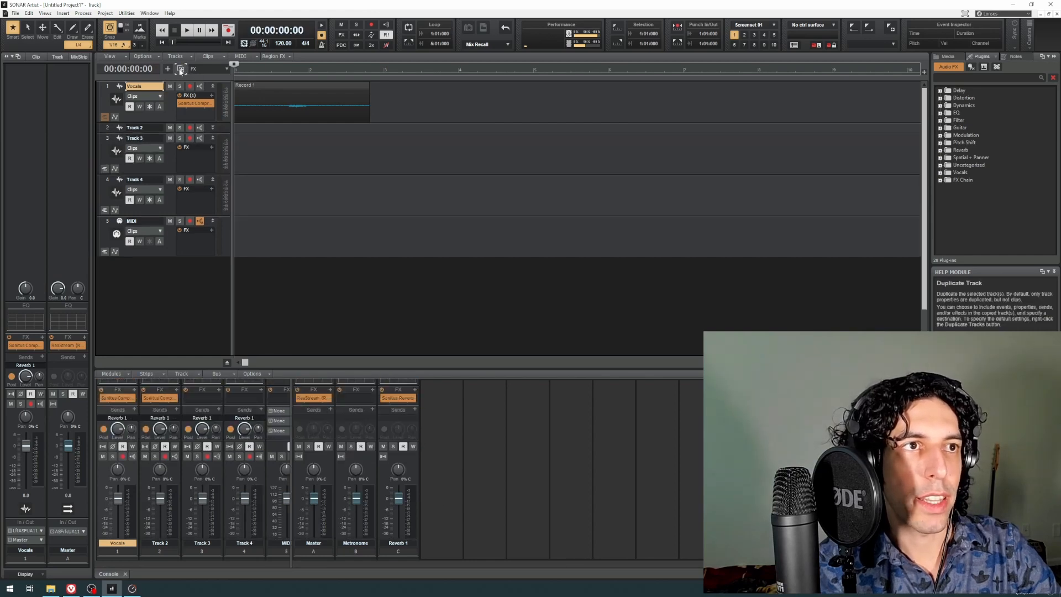
pyautogui.click(213, 129)
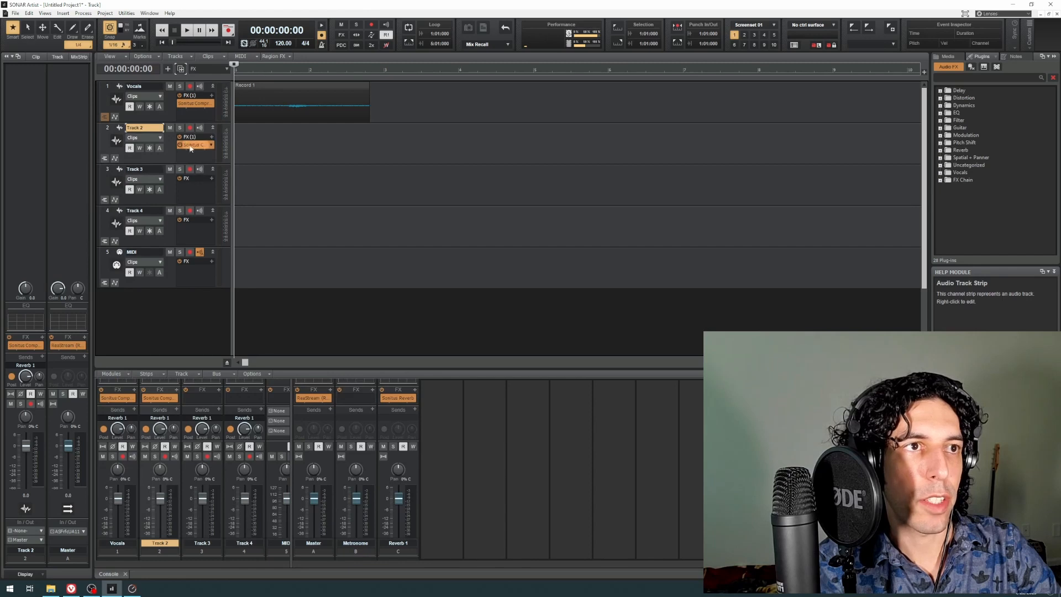
pyautogui.click(172, 197)
pyautogui.click(167, 233)
pyautogui.click(168, 191)
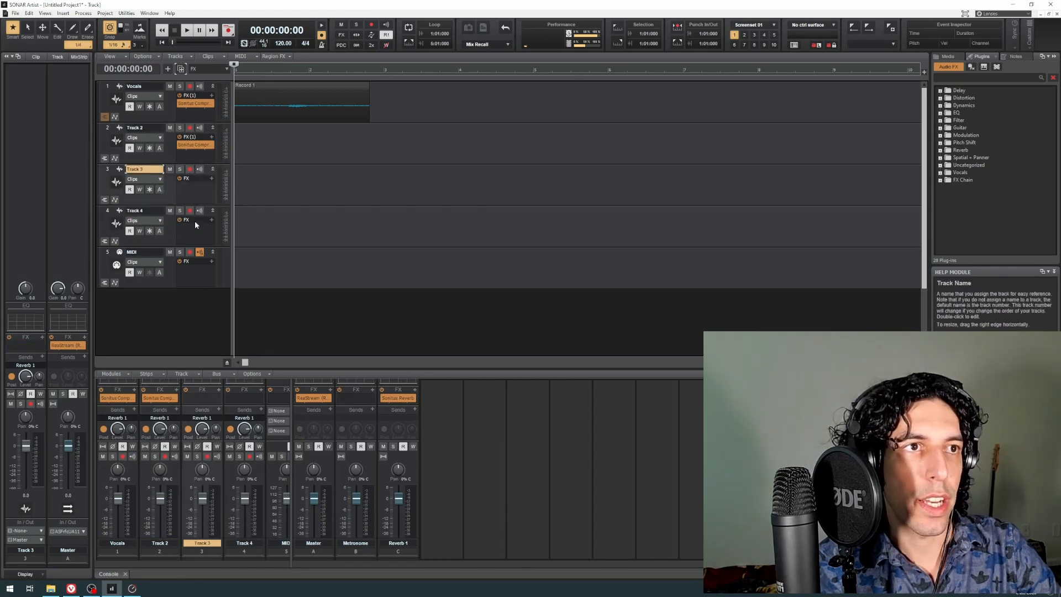
pyautogui.click(172, 108)
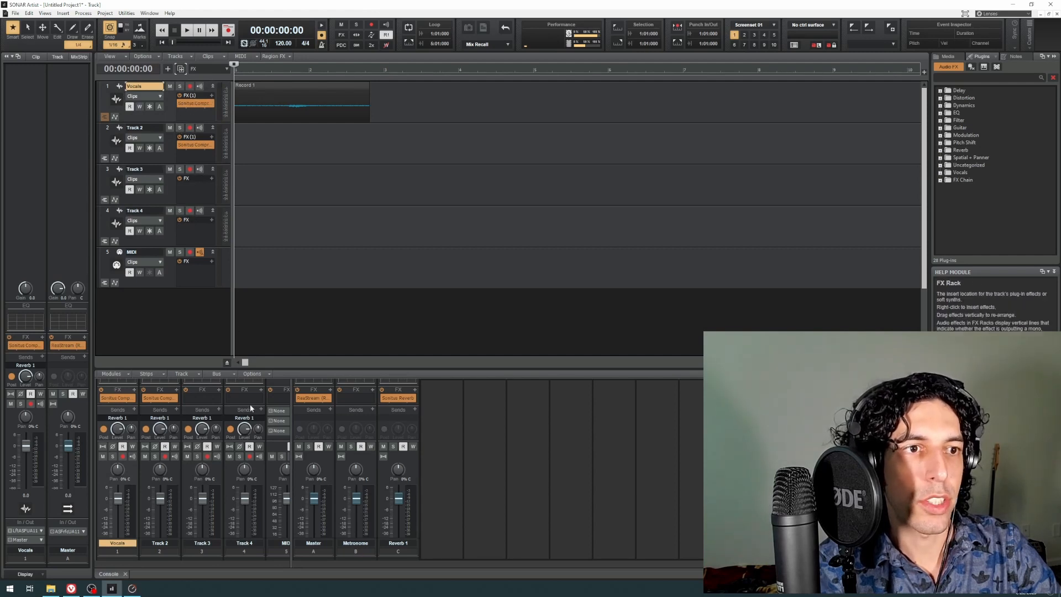
# Step: Widen the console's track area and delete Track 3 and Track 4, the two duplicates without a compressor
pyautogui.click(293, 459)
pyautogui.moveTo(291, 465); pyautogui.dragTo(334, 469)
pyautogui.click(168, 149)
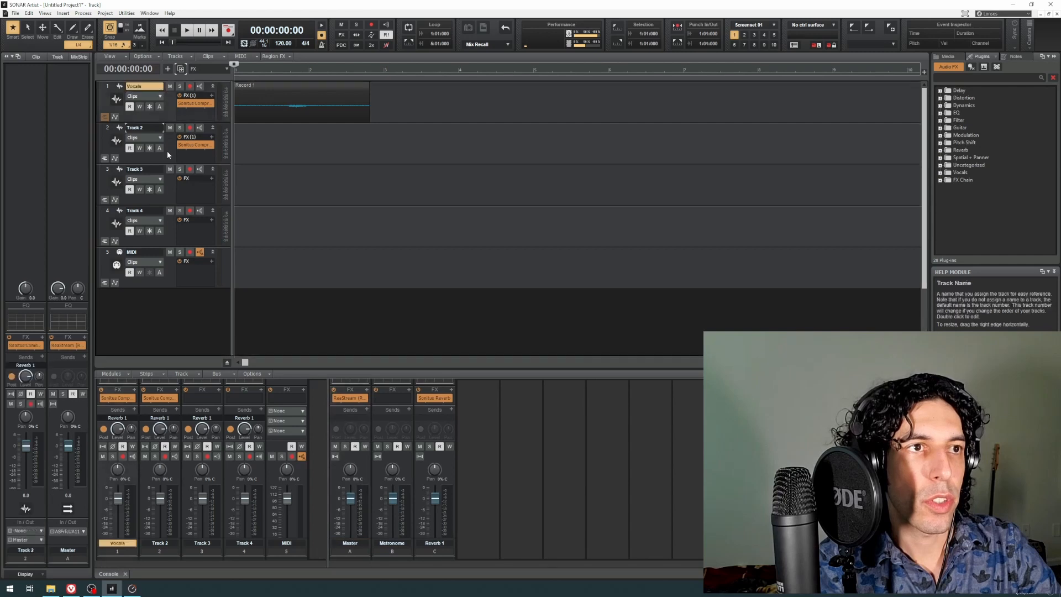
pyautogui.rightClick(168, 149)
pyautogui.press('Escape')
pyautogui.rightClick(168, 191)
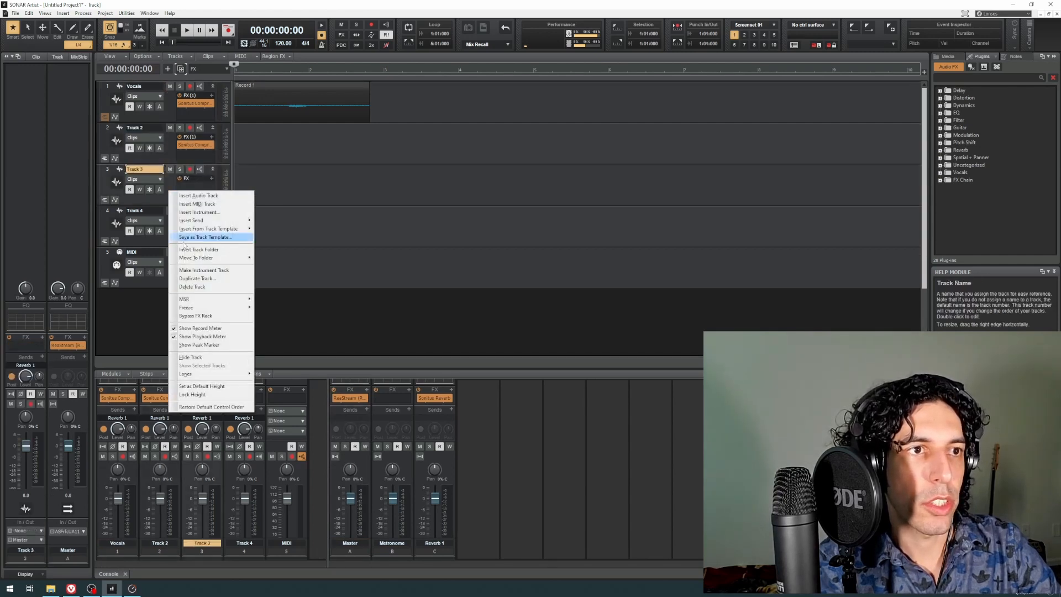
pyautogui.click(206, 287)
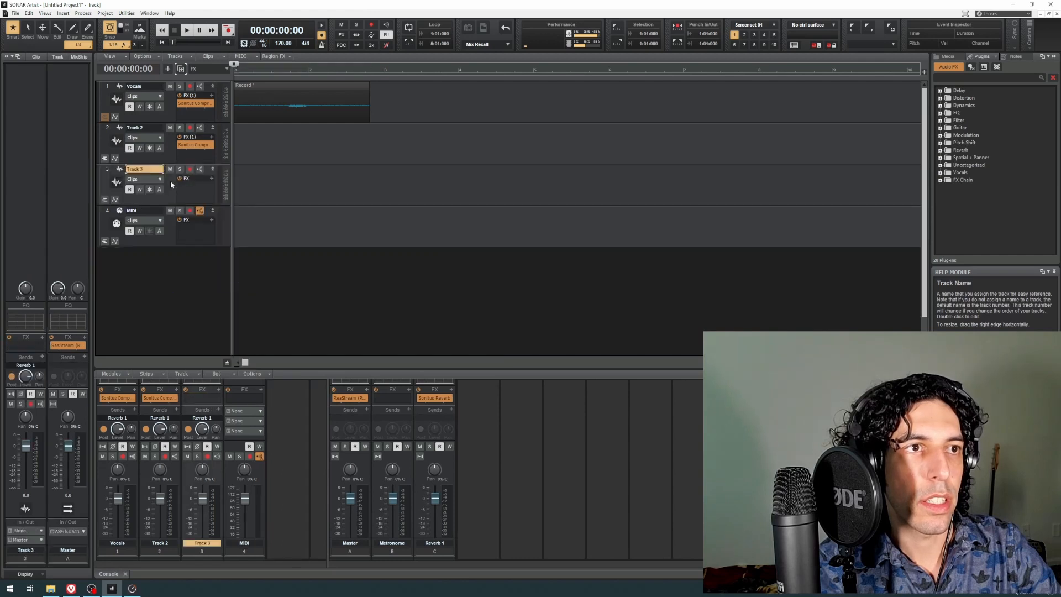
pyautogui.rightClick(170, 180)
pyautogui.click(202, 276)
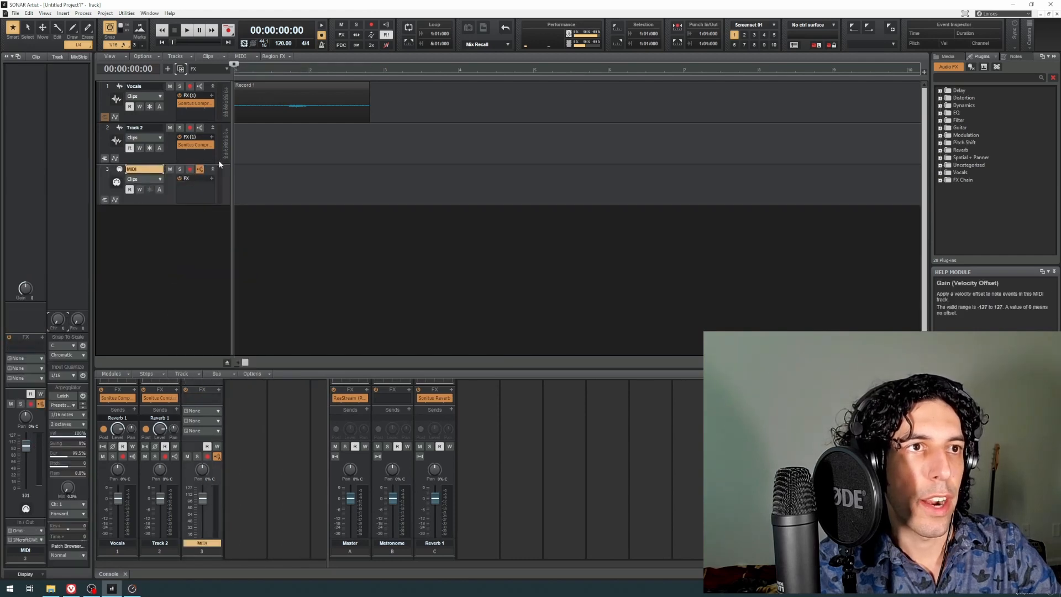
# Step: Rename the duplicated audio track Vocals
pyautogui.click(171, 148)
pyautogui.doubleClick(145, 128)
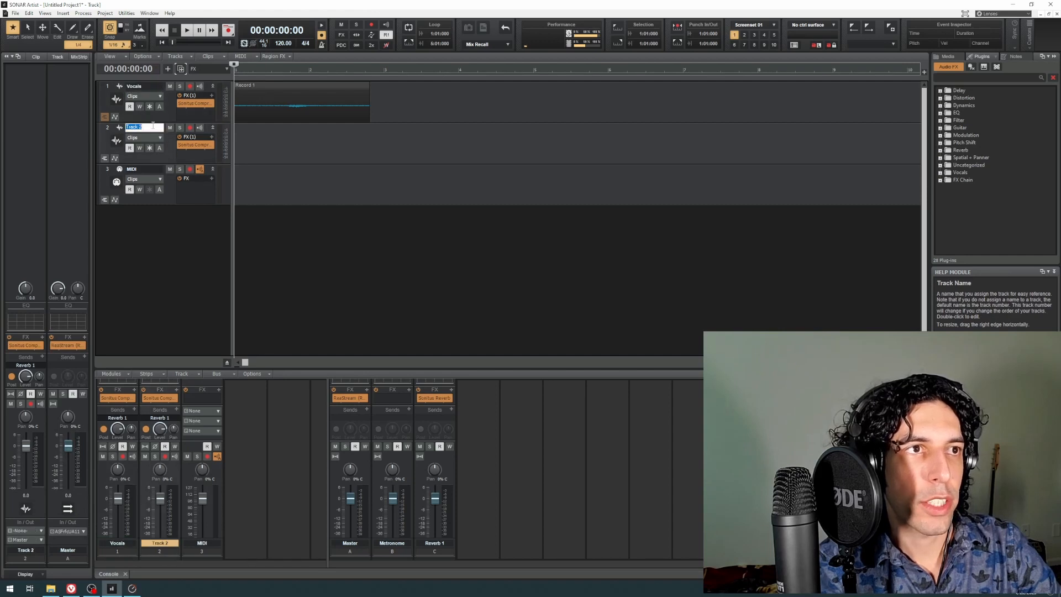
pyautogui.write('Vocals')
pyautogui.press('Return')
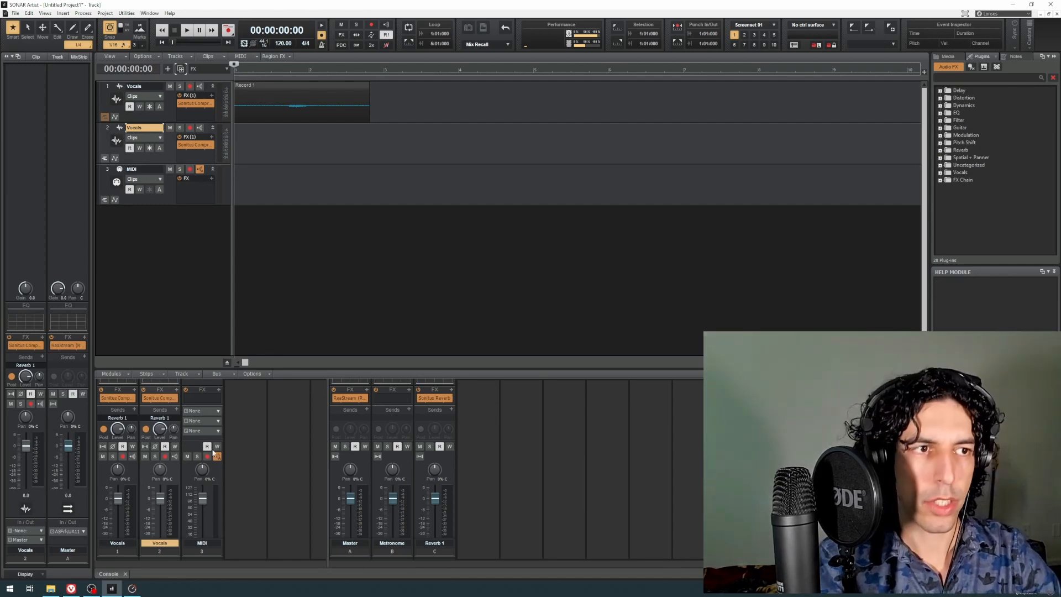
# Step: Add a new bus after Reverb 1 in the console and insert a Sonitus Reverb in its FX rack
pyautogui.click(466, 452)
pyautogui.rightClick(466, 452)
pyautogui.click(486, 458)
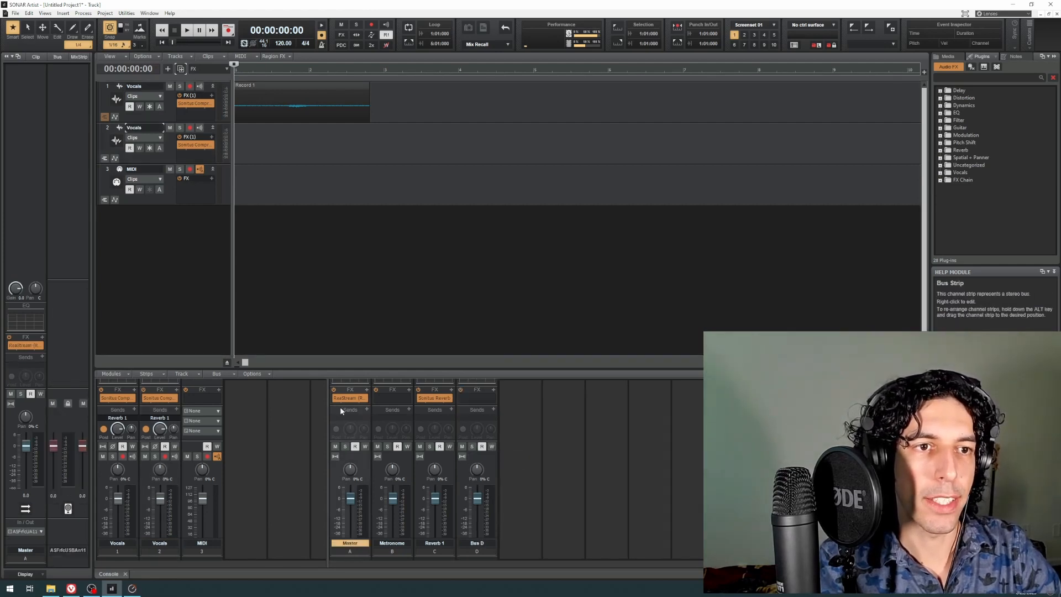
pyautogui.moveTo(328, 423); pyautogui.dragTo(292, 423)
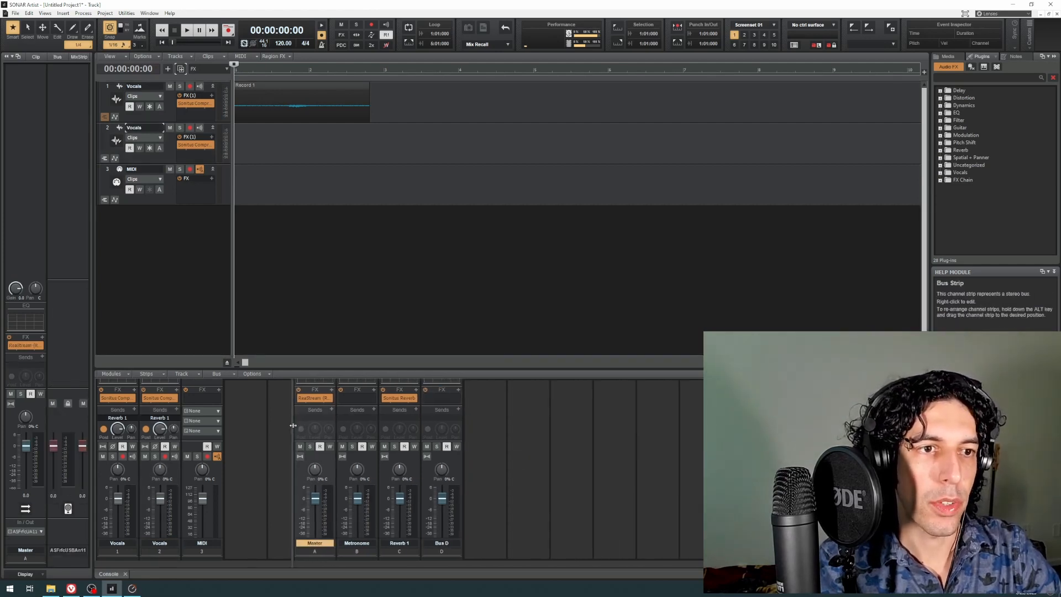
pyautogui.click(446, 399)
pyautogui.rightClick(458, 394)
pyautogui.moveTo(497, 397)
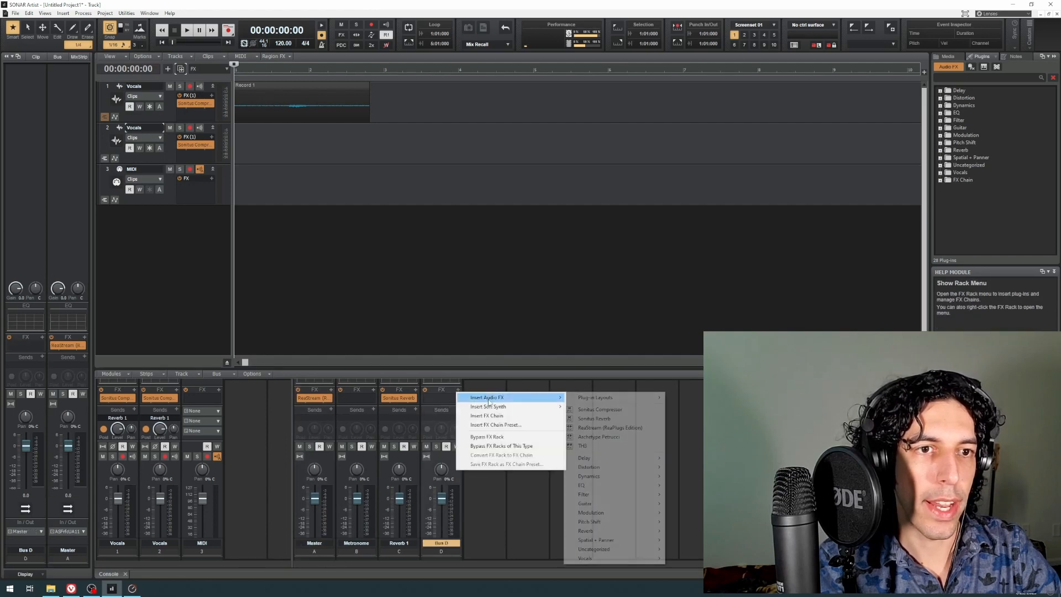
pyautogui.click(600, 419)
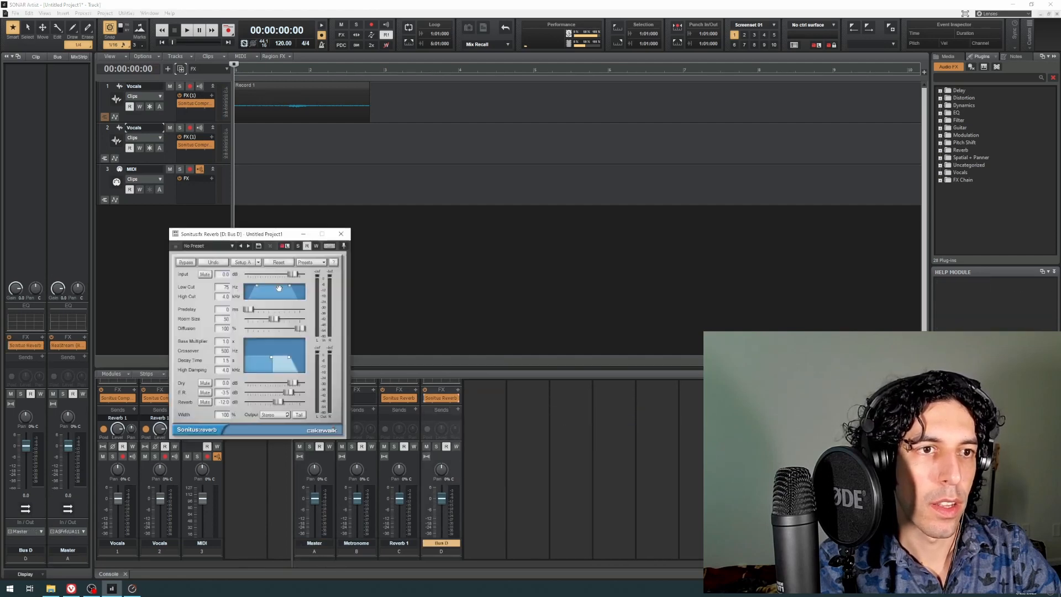
# Step: Load the Aux bus preset Female Vocals into the new bus's Sonitus Reverb and close the plug-in window
pyautogui.click(324, 264)
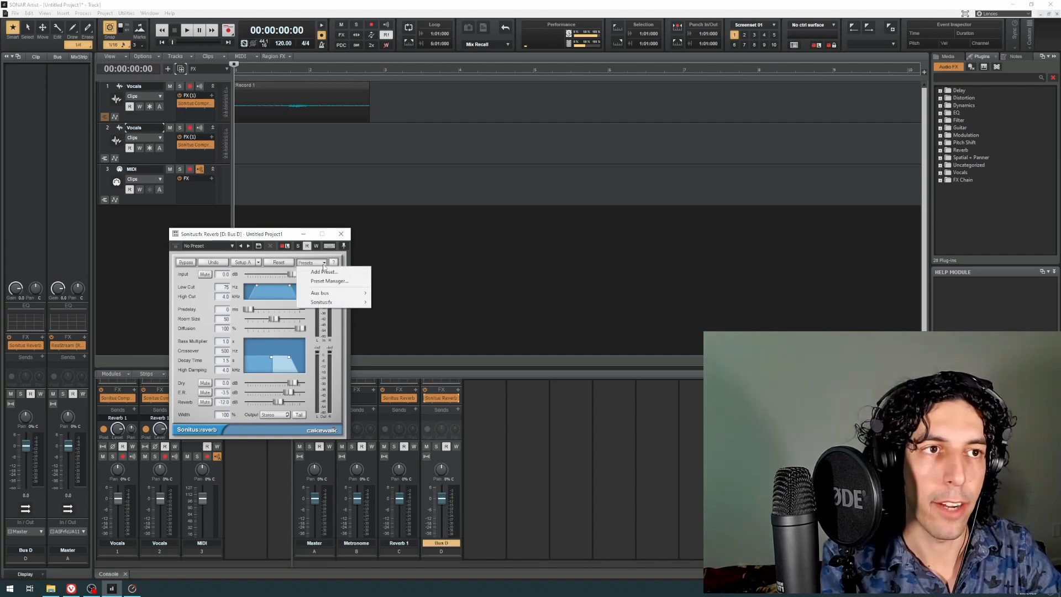
pyautogui.click(323, 273)
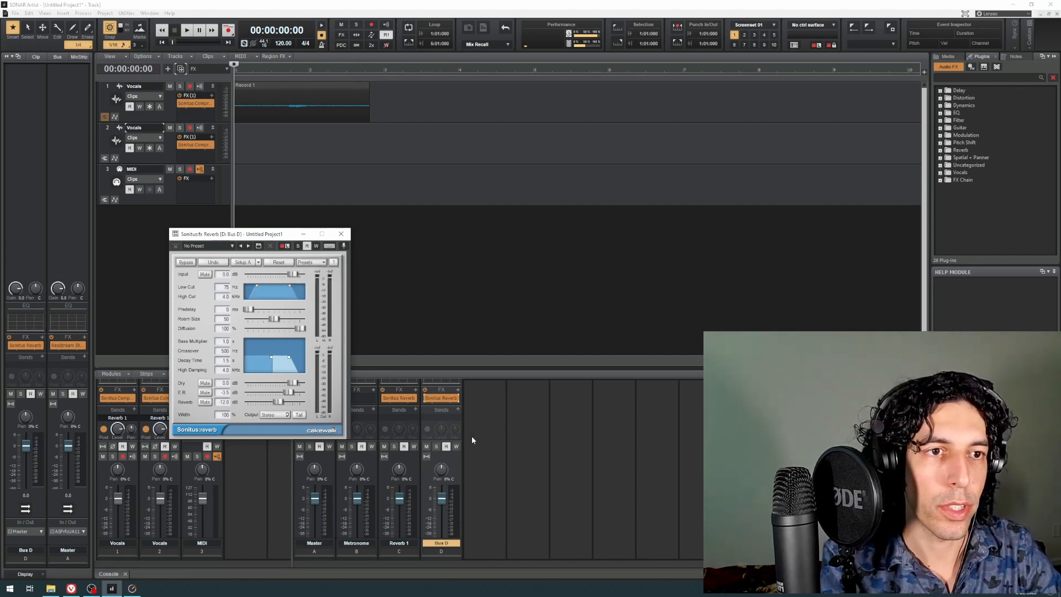
pyautogui.scroll(2, 472, 436)
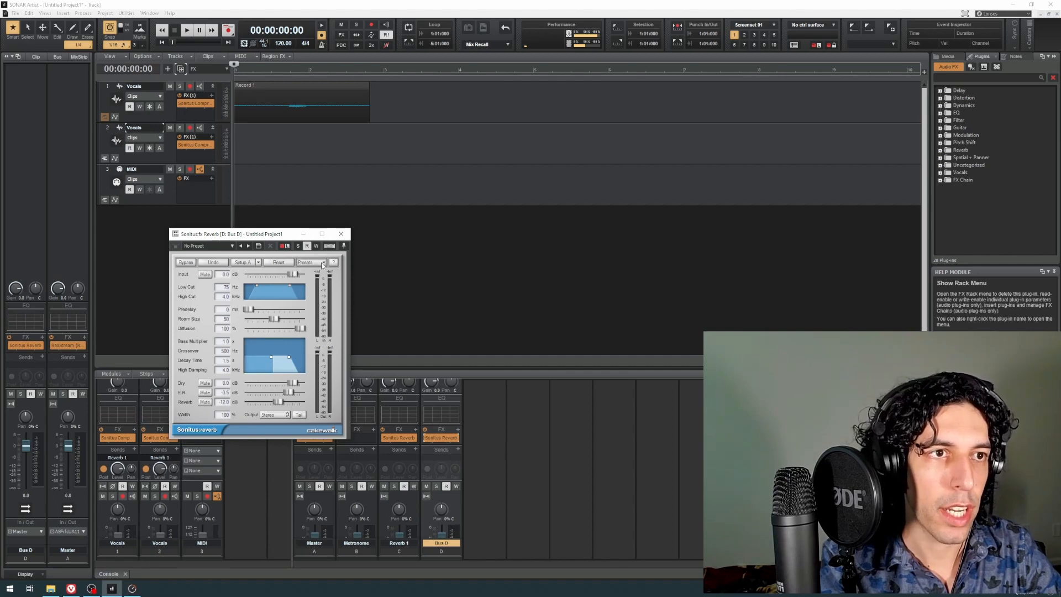
pyautogui.click(310, 262)
pyautogui.moveTo(342, 303)
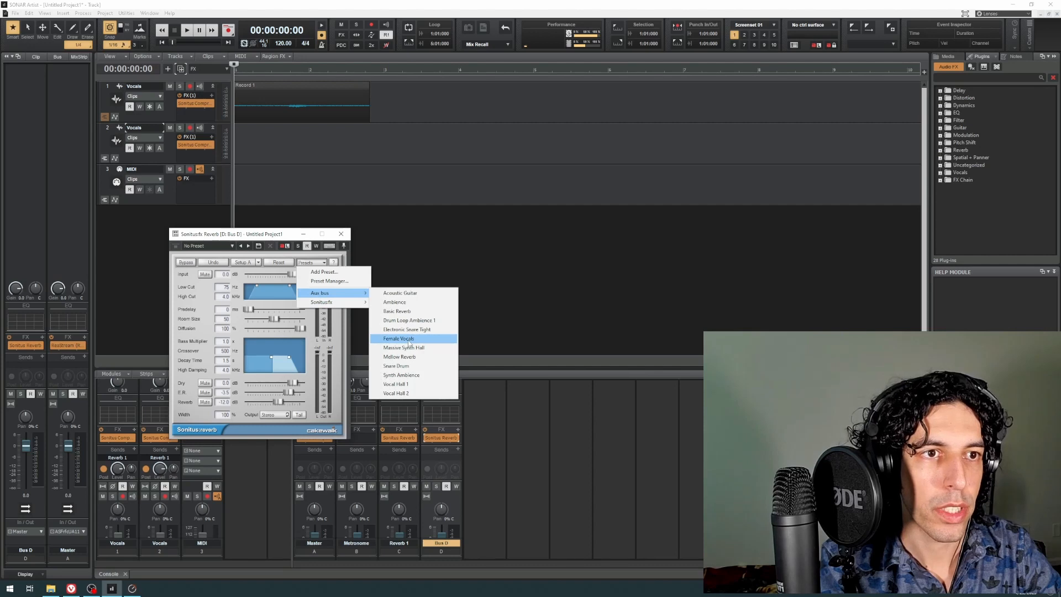
pyautogui.click(407, 339)
pyautogui.click(341, 234)
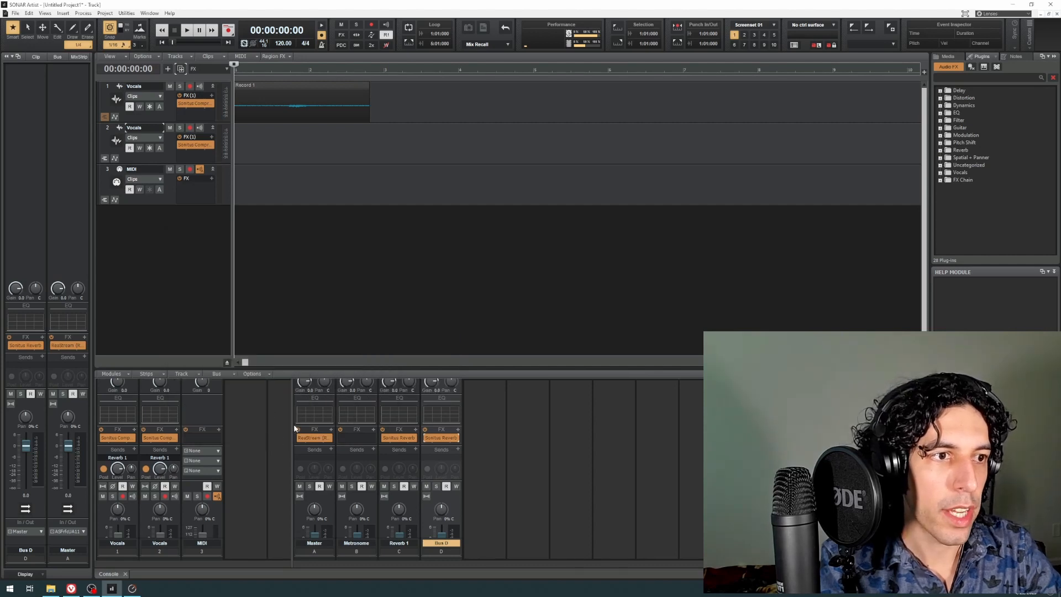
# Step: Rename the new reverb bus Reverb 2
pyautogui.doubleClick(453, 543)
pyautogui.write('Re')
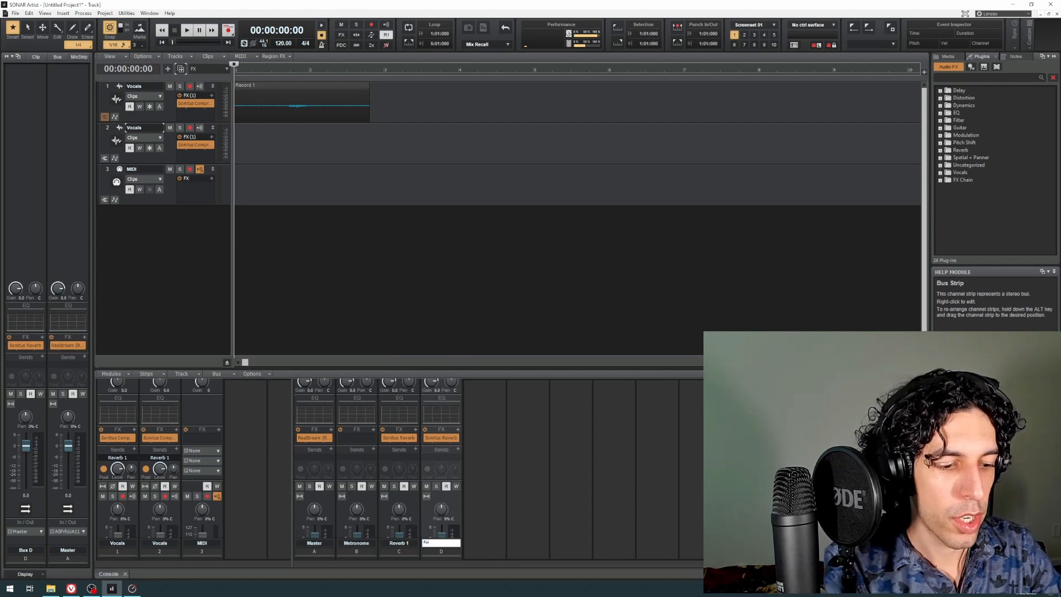
pyautogui.write('verb')
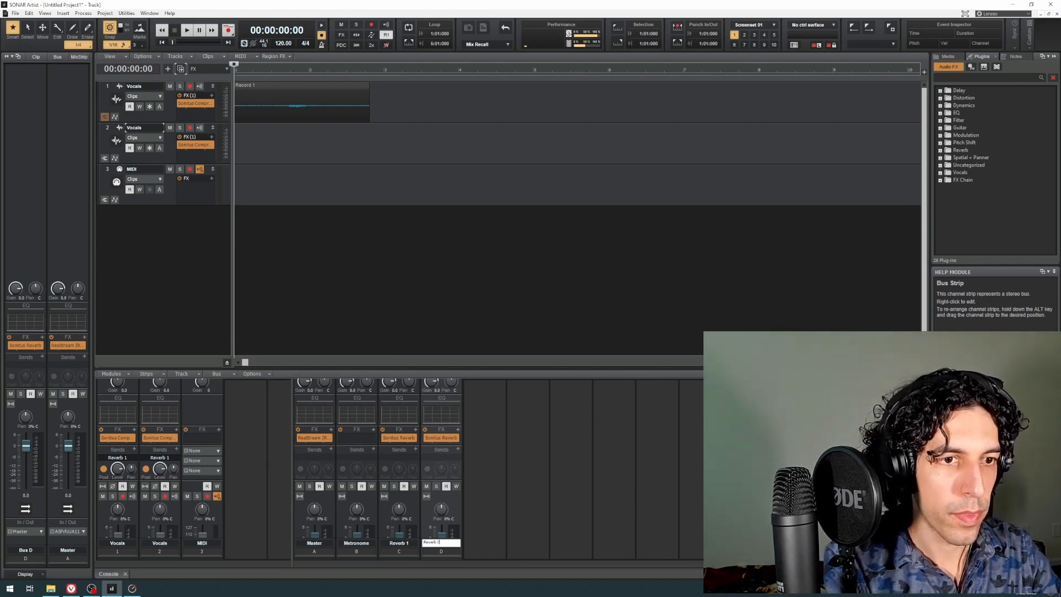
pyautogui.write(' 2')
pyautogui.press('Return')
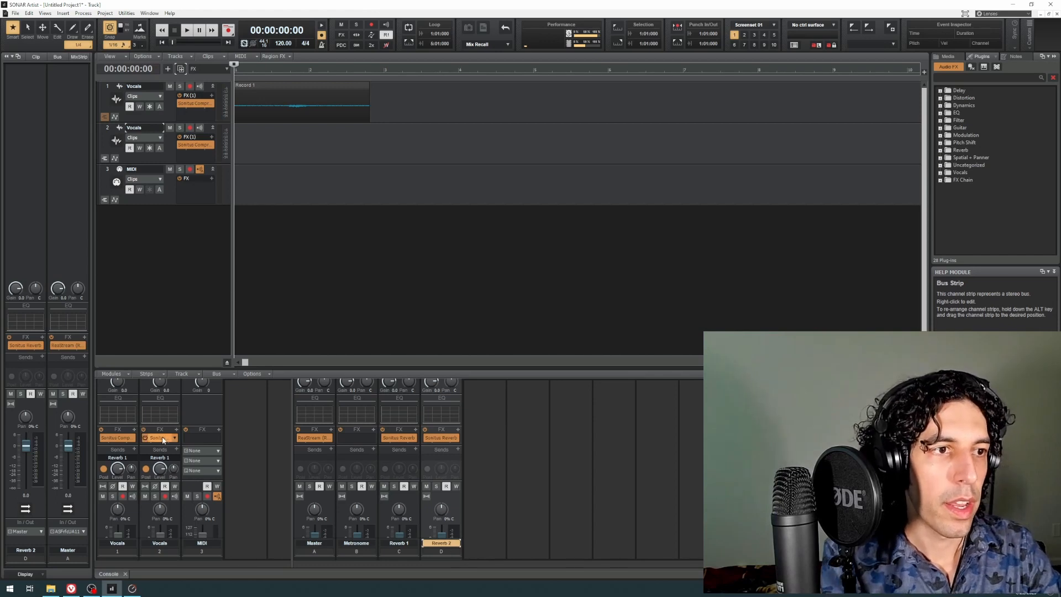
# Step: Redirect the second Vocals track's send to the Reverb 2 bus and compare it with the first track's send
pyautogui.click(176, 449)
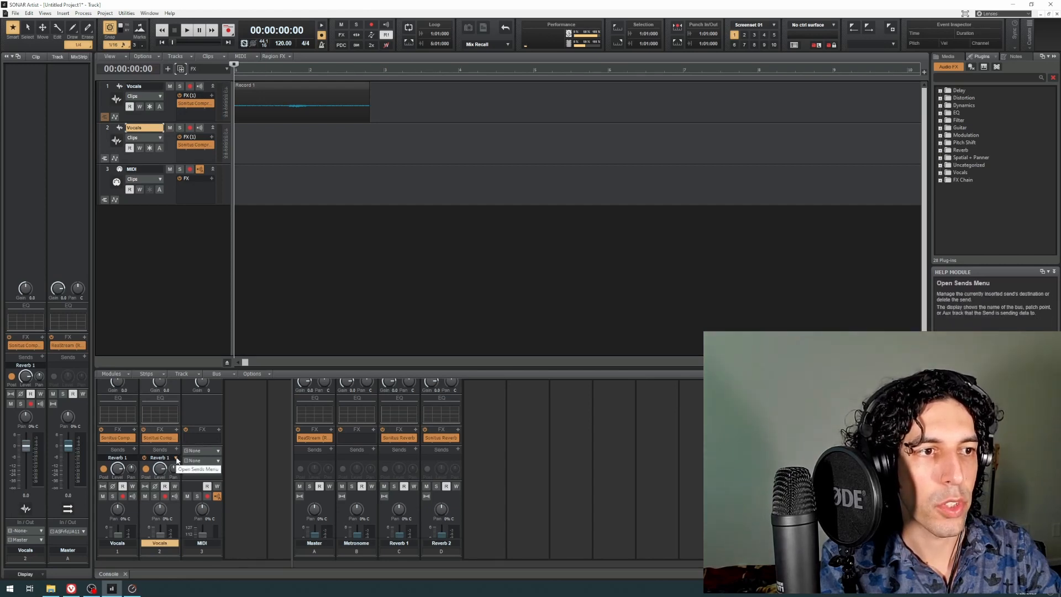
pyautogui.click(176, 459)
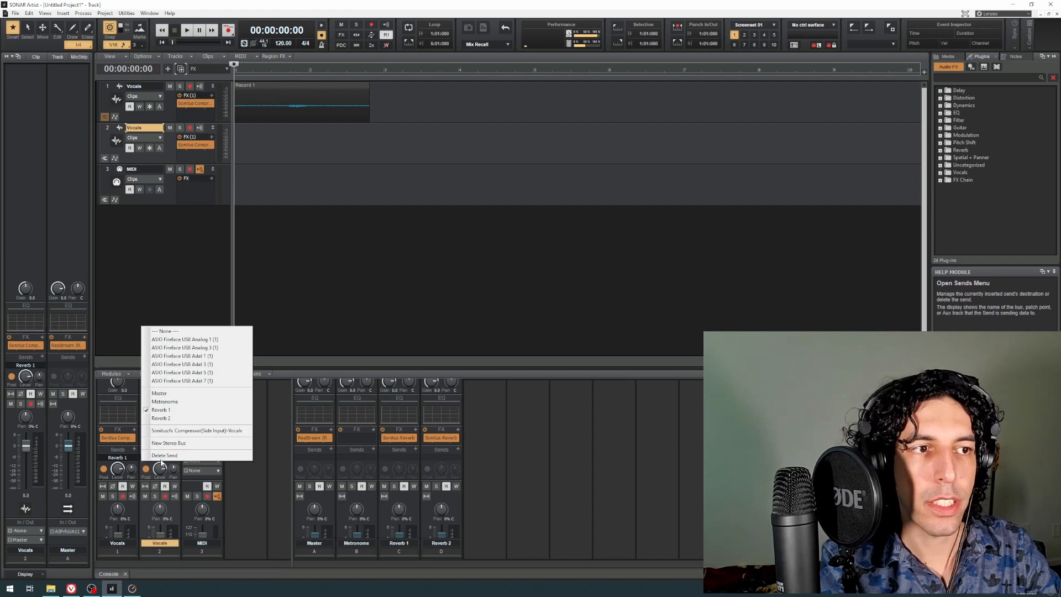
pyautogui.click(169, 419)
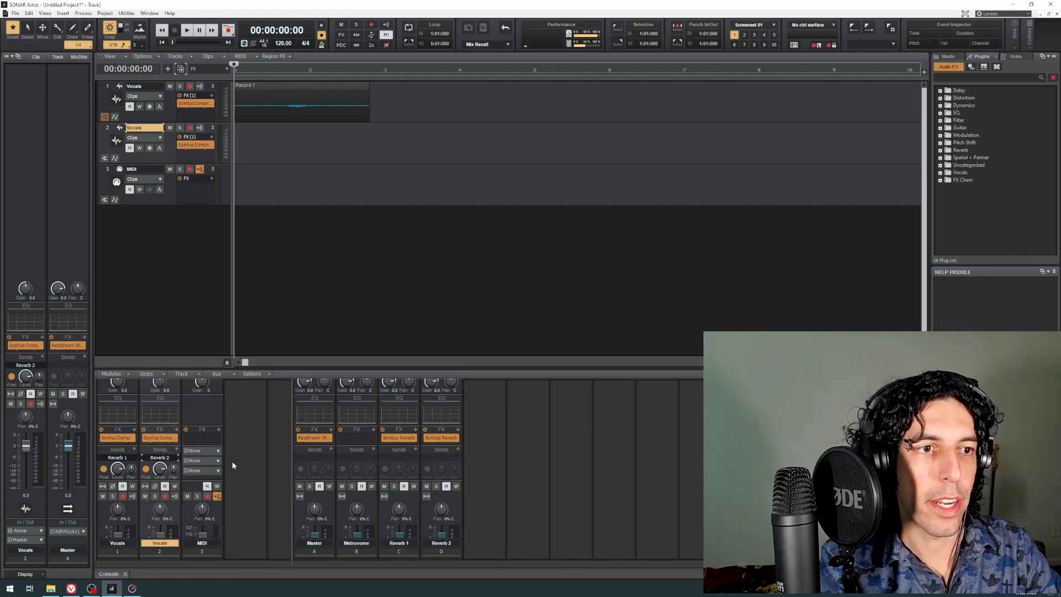
pyautogui.scroll(-3, 233, 465)
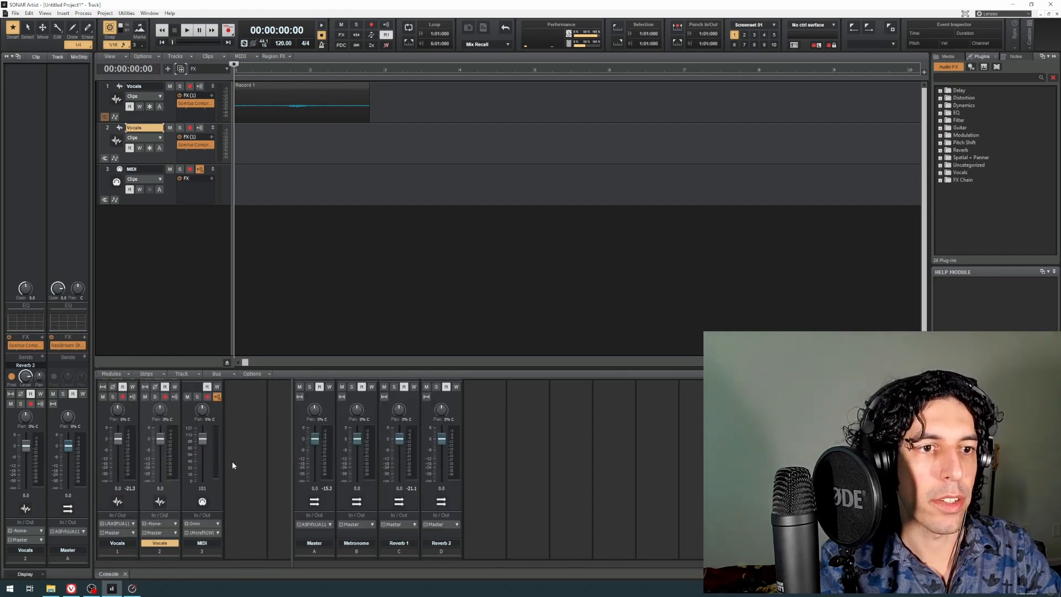
pyautogui.click(167, 112)
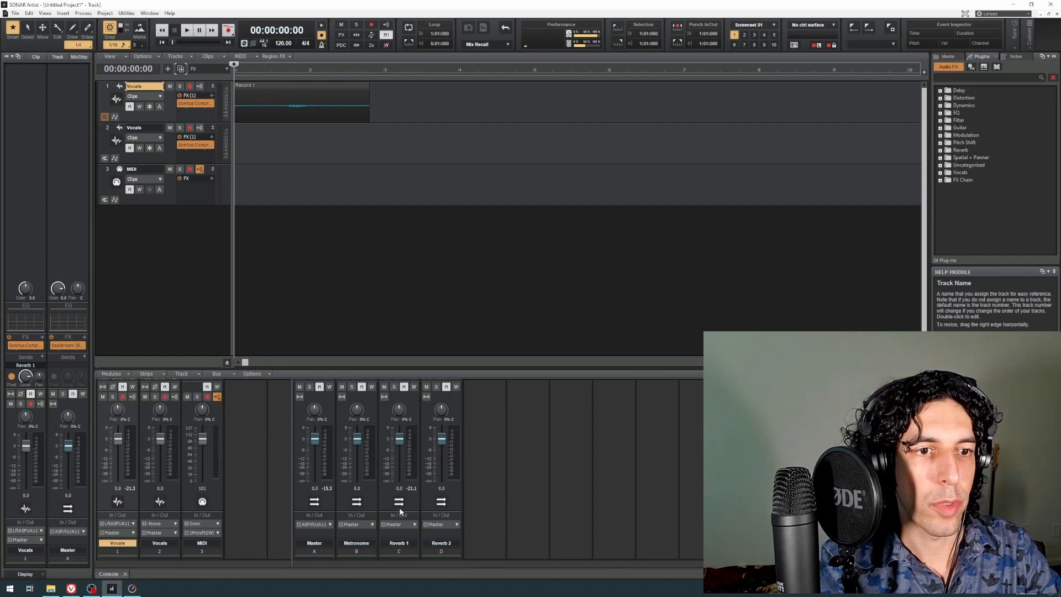
# Step: Record a short take on the second Vocals track with input monitoring on, stop, and disarm the track
pyautogui.click(169, 151)
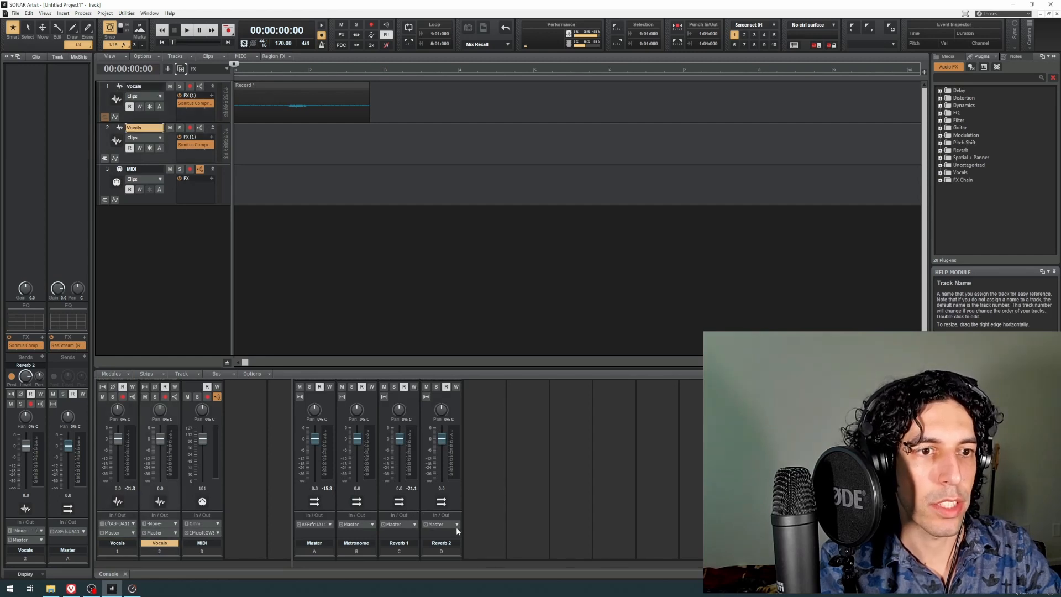
pyautogui.click(190, 128)
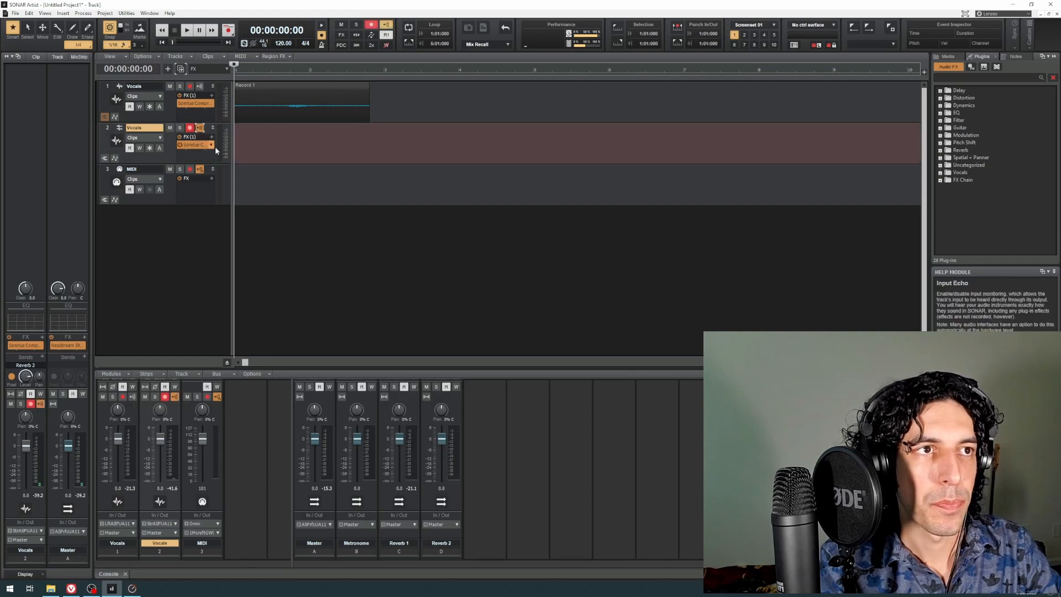
pyautogui.press('r')
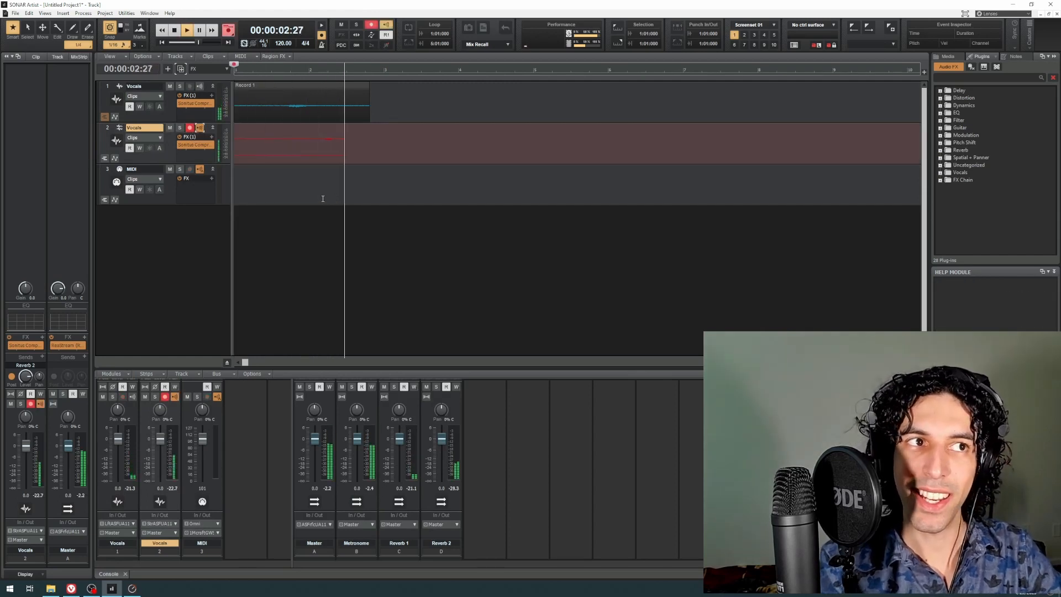
pyautogui.press('space')
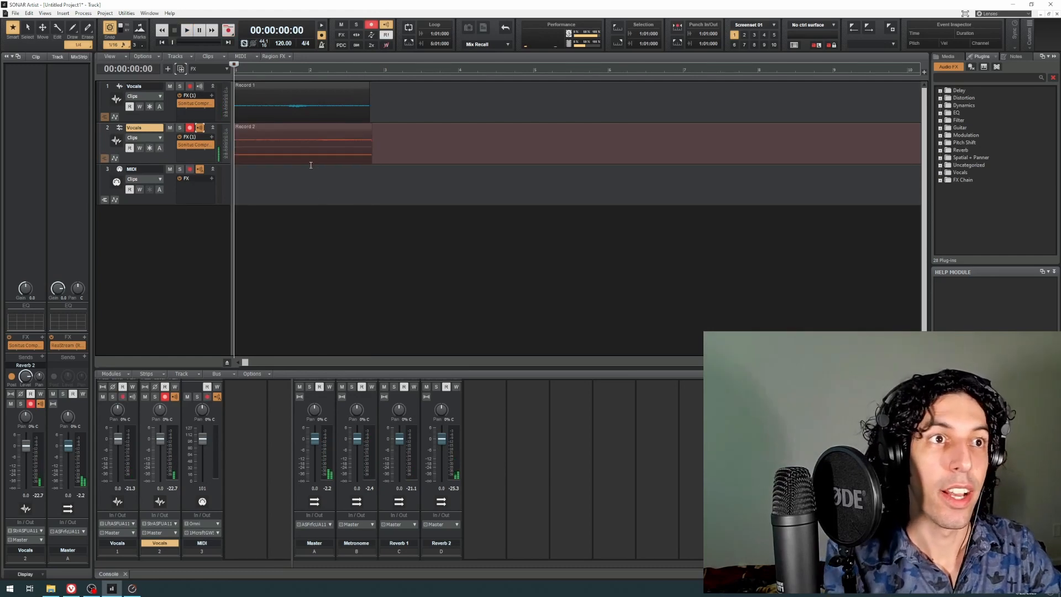
pyautogui.click(190, 128)
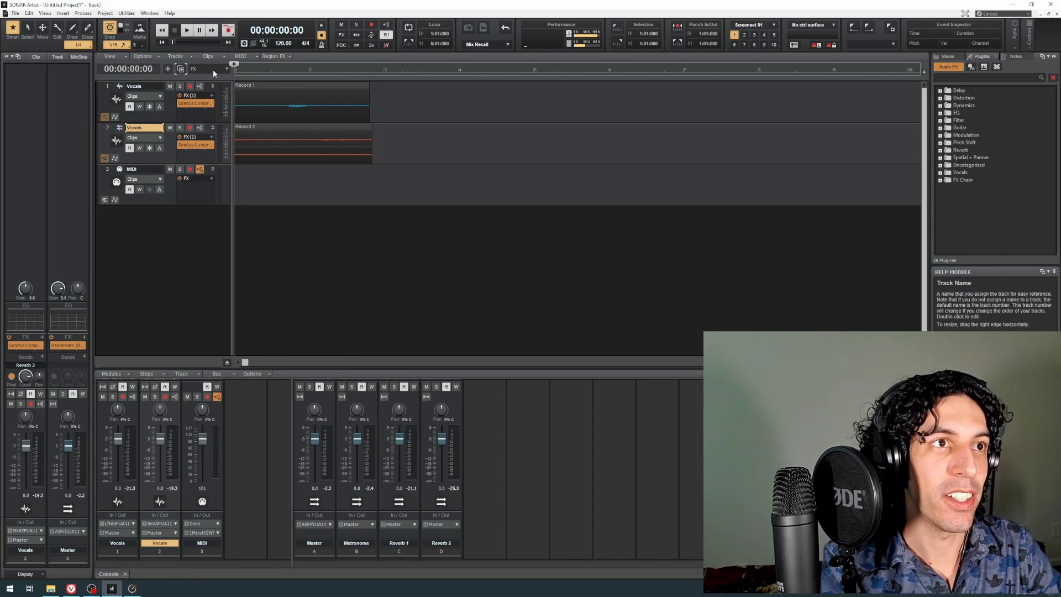
# Step: Switch the track control layout to I/O and set the second Vocals track's input to Left ASIO Fireface USB Analog 1 (1)
pyautogui.click(213, 68)
pyautogui.click(210, 110)
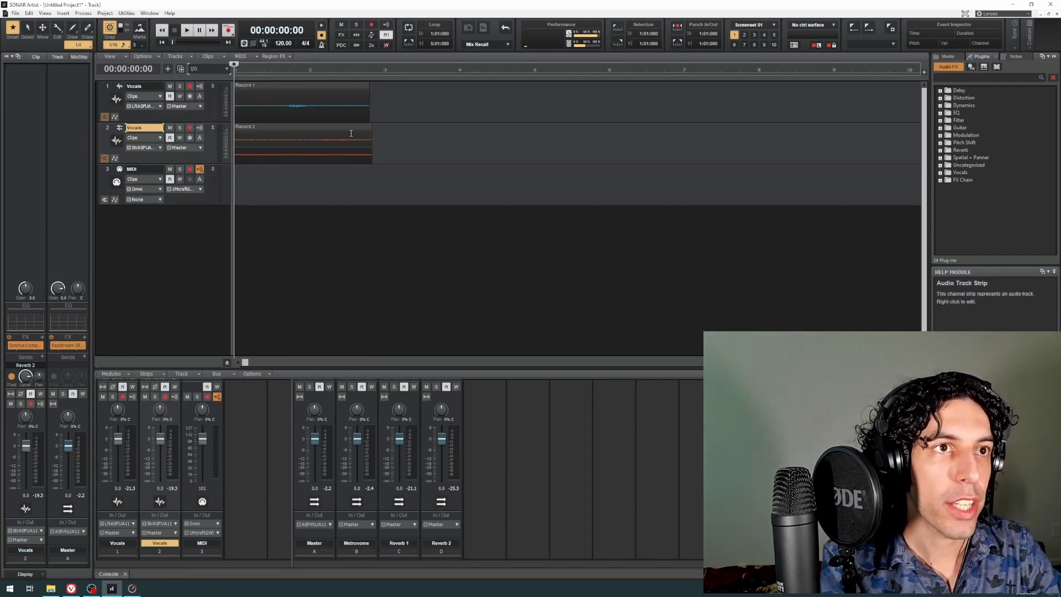
pyautogui.click(353, 137)
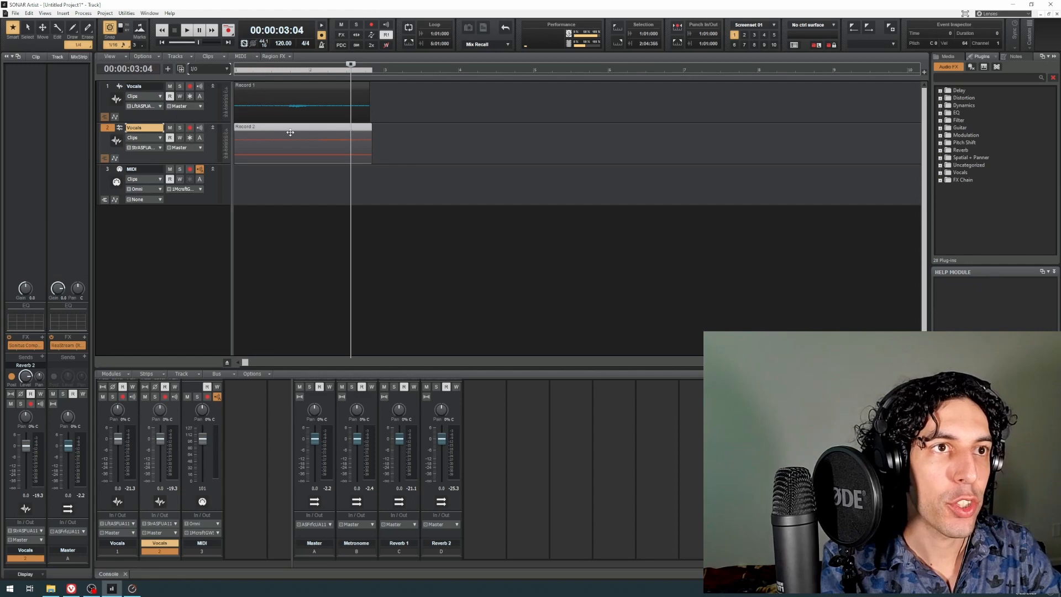
pyautogui.click(251, 89)
pyautogui.click(253, 68)
pyautogui.press('w')
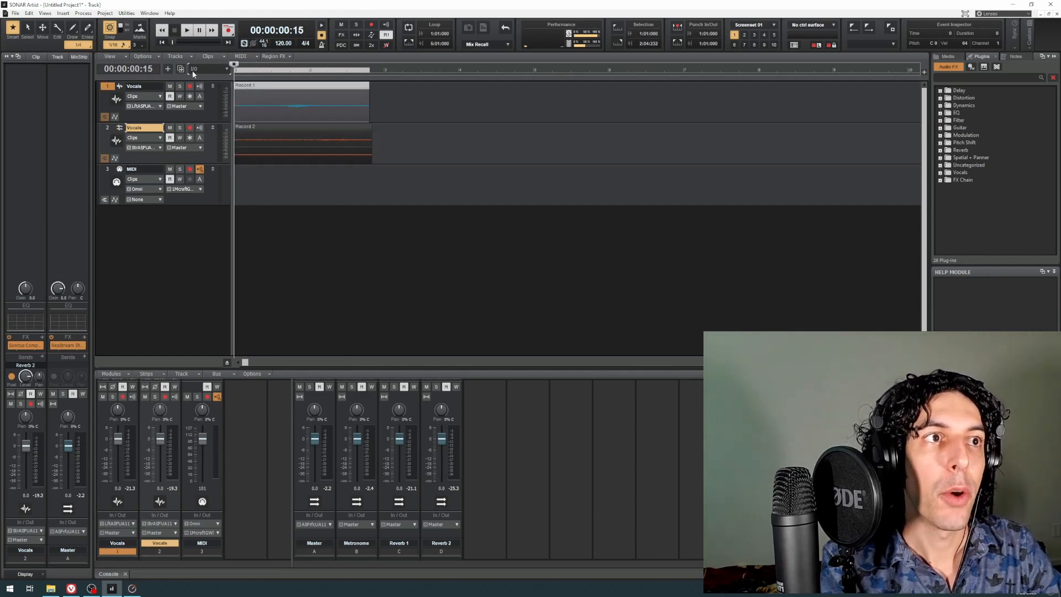
pyautogui.click(160, 149)
pyautogui.moveTo(195, 168)
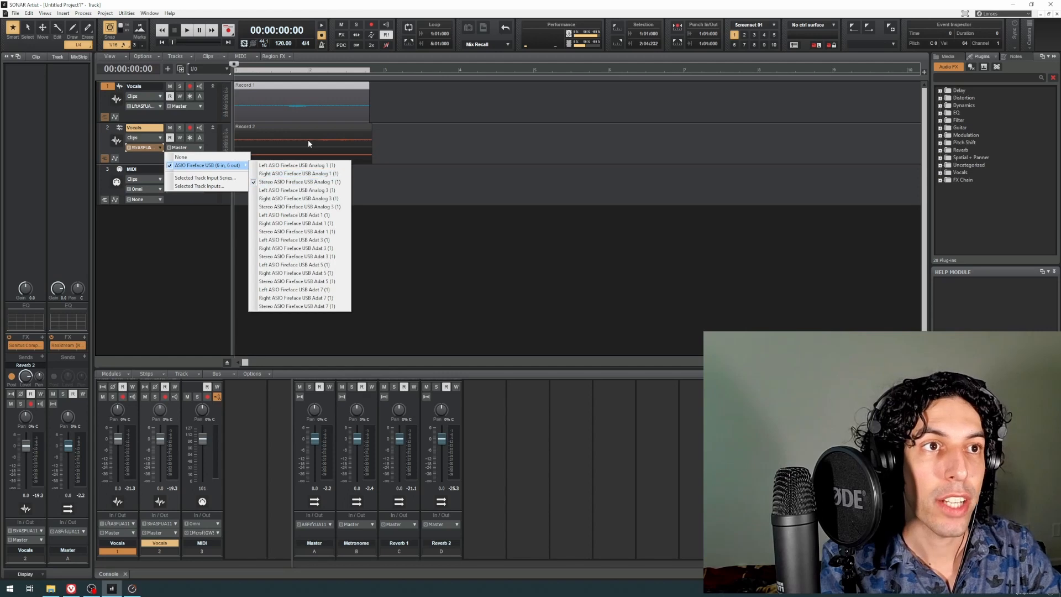
pyautogui.click(278, 166)
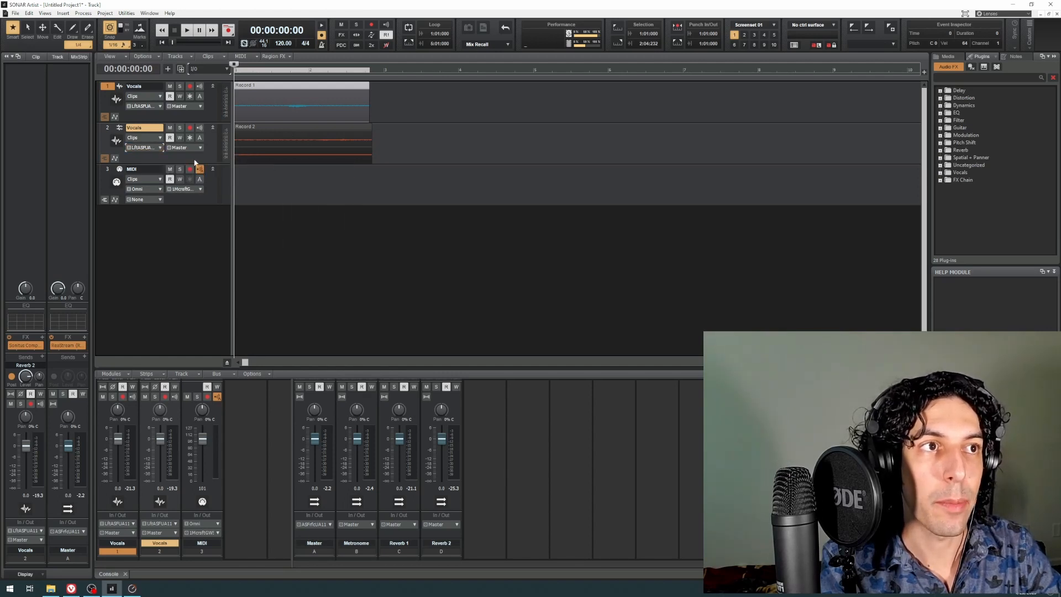
# Step: Replace the second Vocals track's clip with a new take recorded with input monitoring on, and disarm the track
pyautogui.click(258, 130)
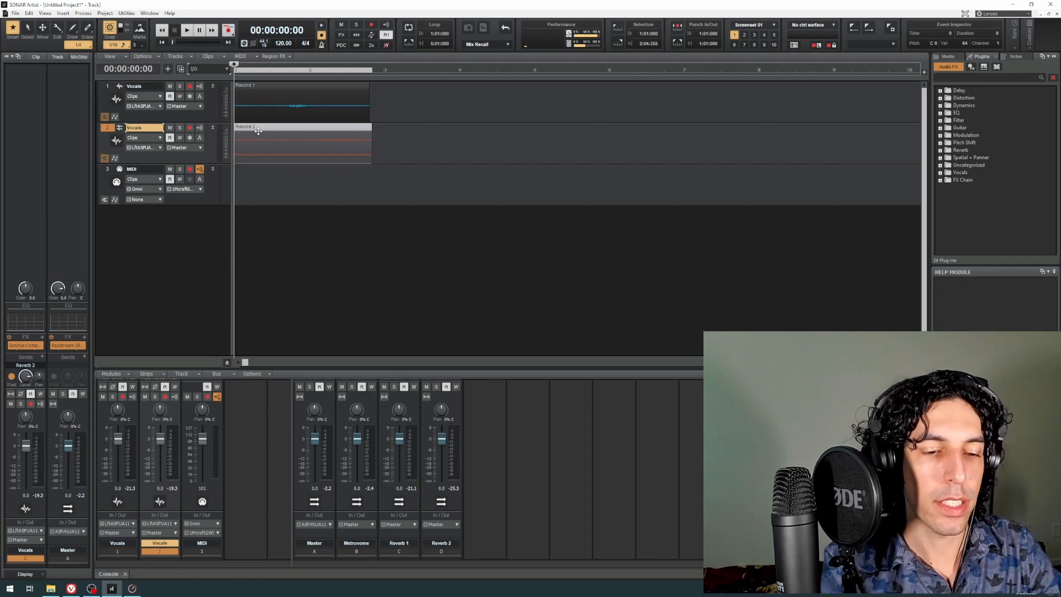
pyautogui.press('Delete')
pyautogui.click(190, 127)
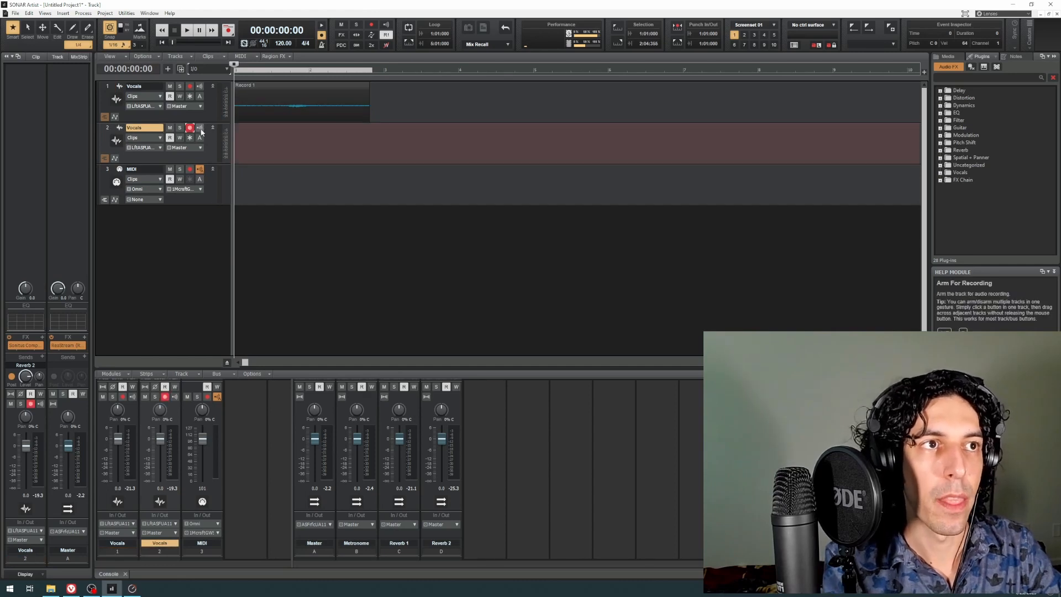
pyautogui.press('r')
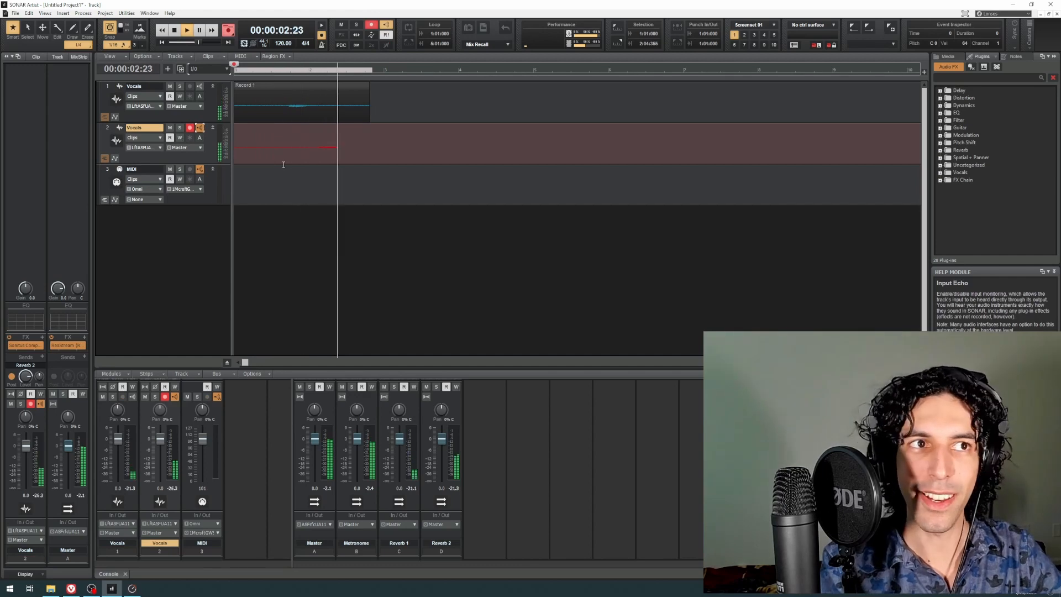
pyautogui.press('space')
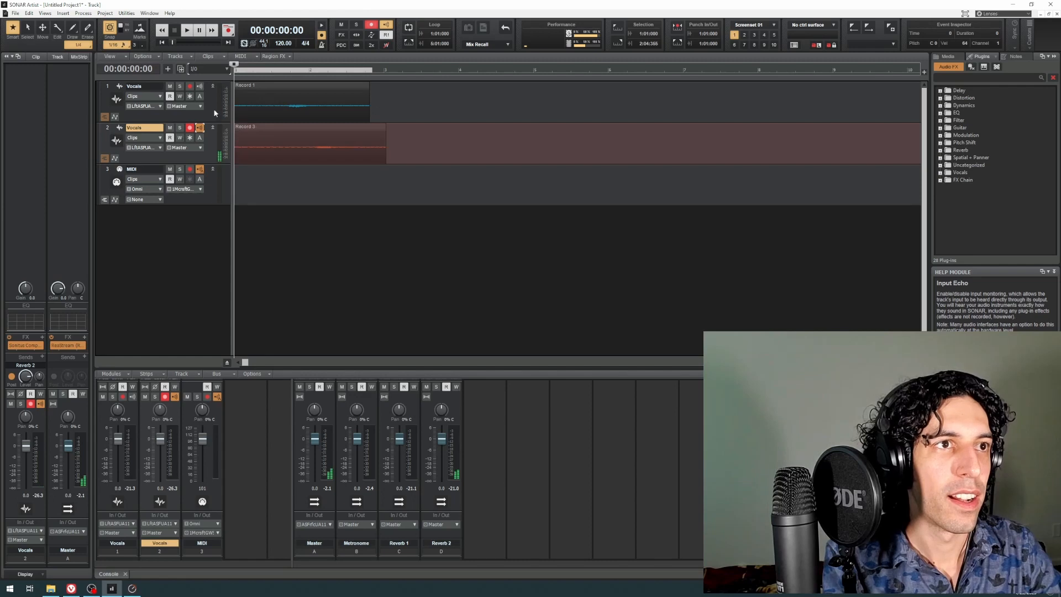
pyautogui.click(190, 128)
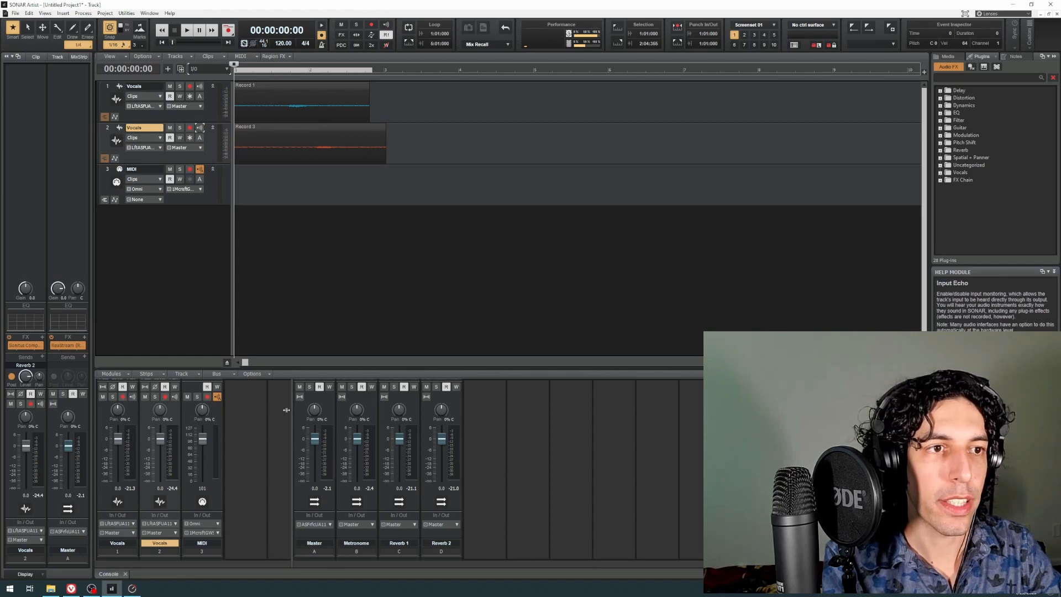
# Step: Widen the console's bus section and play back both Vocals takes to check the Reverb 1 and Reverb 2 bus meters
pyautogui.moveTo(291, 445); pyautogui.dragTo(253, 445)
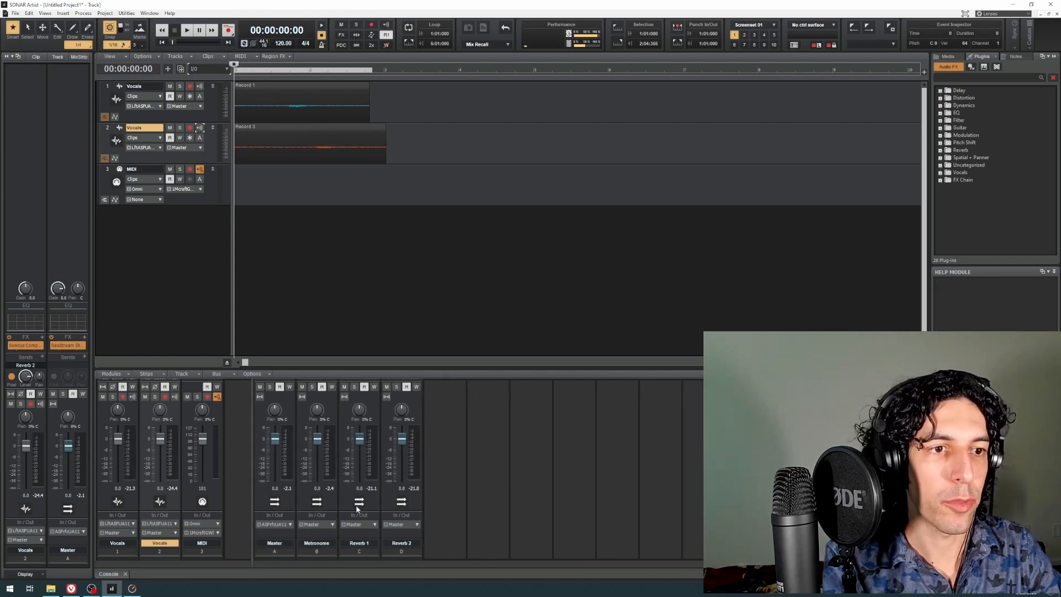
pyautogui.press('space')
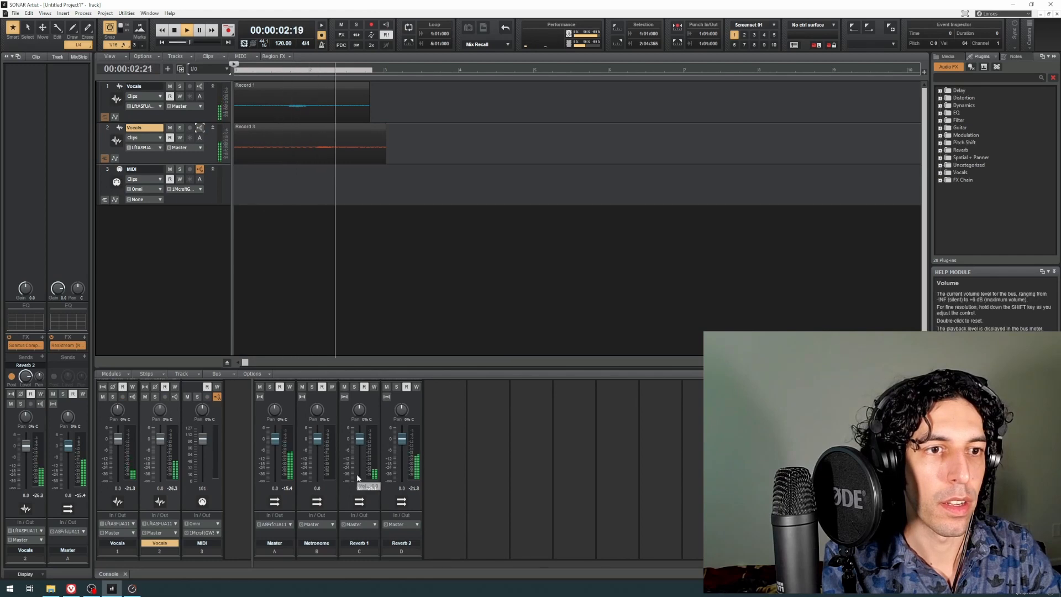
pyautogui.press('space')
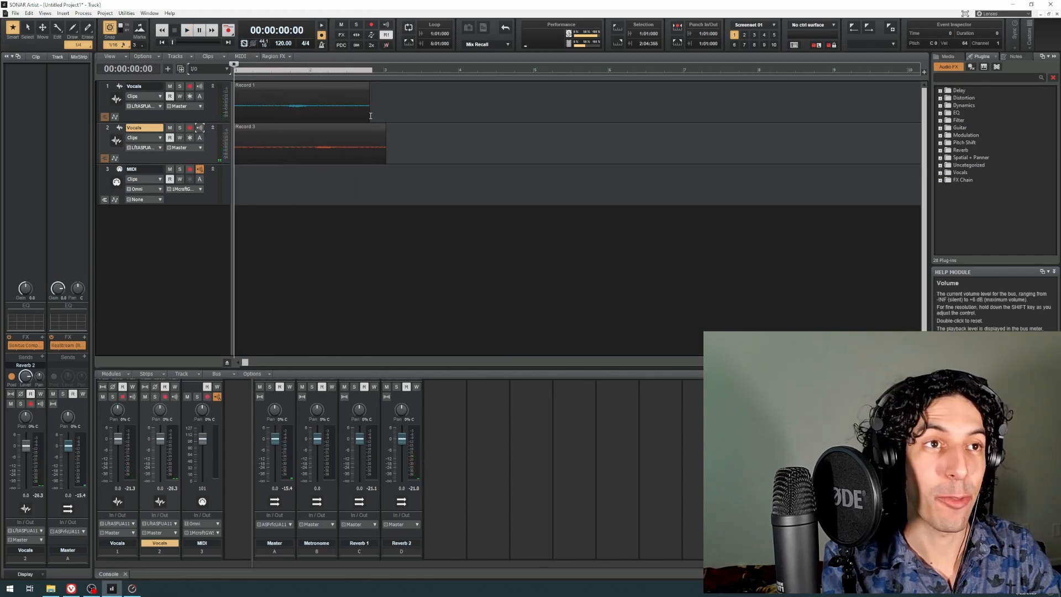
# Step: Trim the ends of both Vocals clips so that they finish at the same time
pyautogui.moveTo(366, 114); pyautogui.dragTo(362, 114)
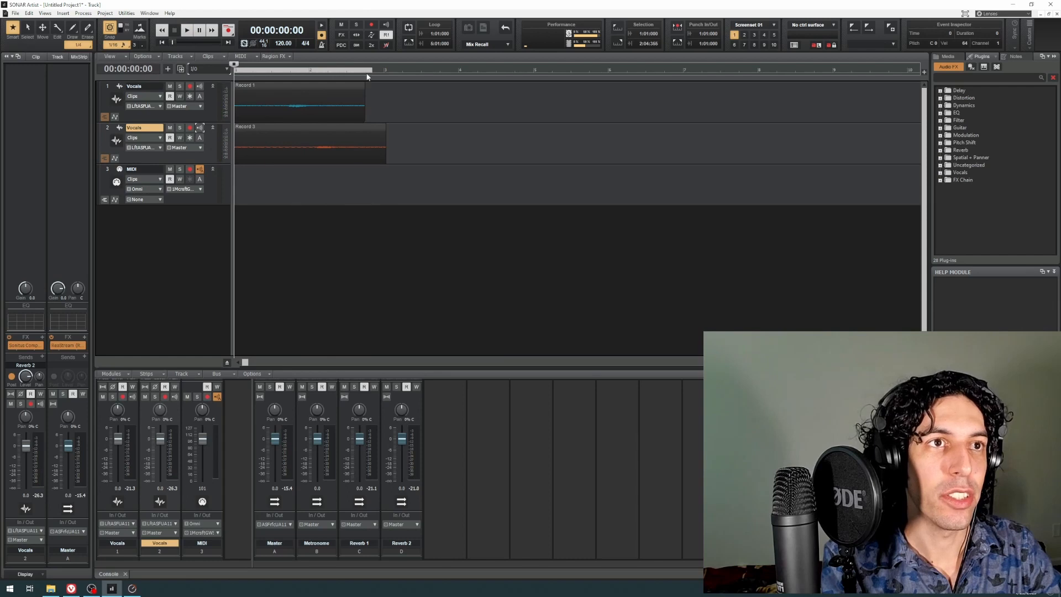
pyautogui.moveTo(386, 155); pyautogui.dragTo(363, 156)
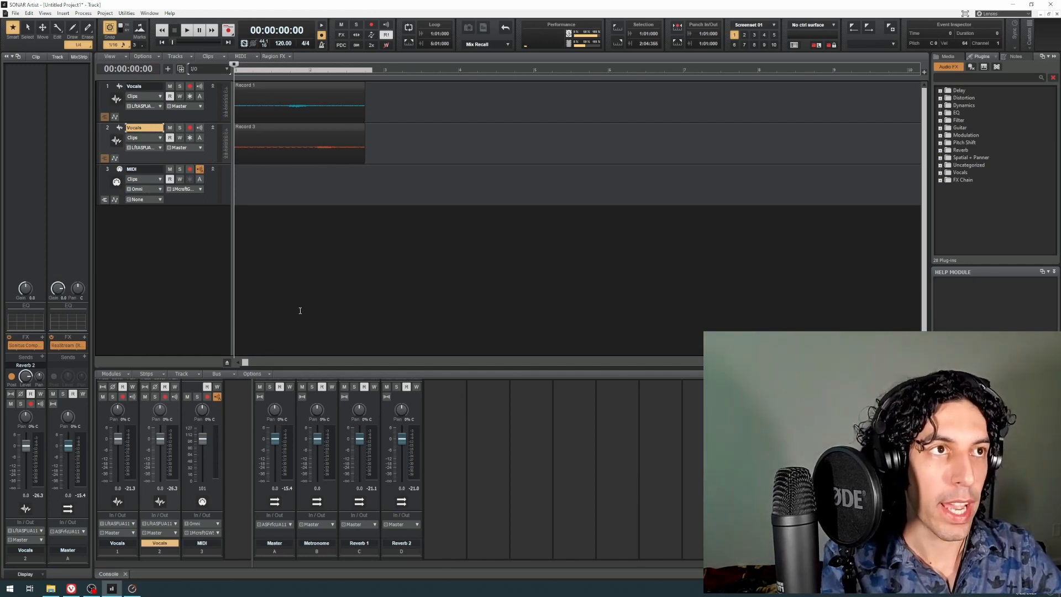
# Step: Create one audio track using the Left ASIO Fireface USB Analog 3 (1) input and check its input source
pyautogui.click(168, 68)
pyautogui.click(242, 57)
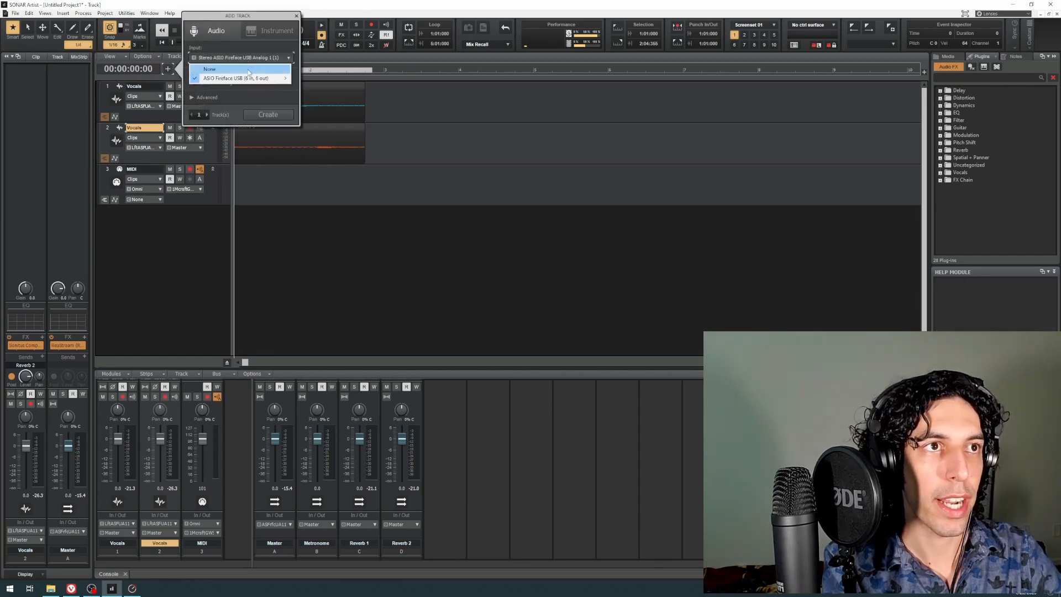
pyautogui.moveTo(250, 79)
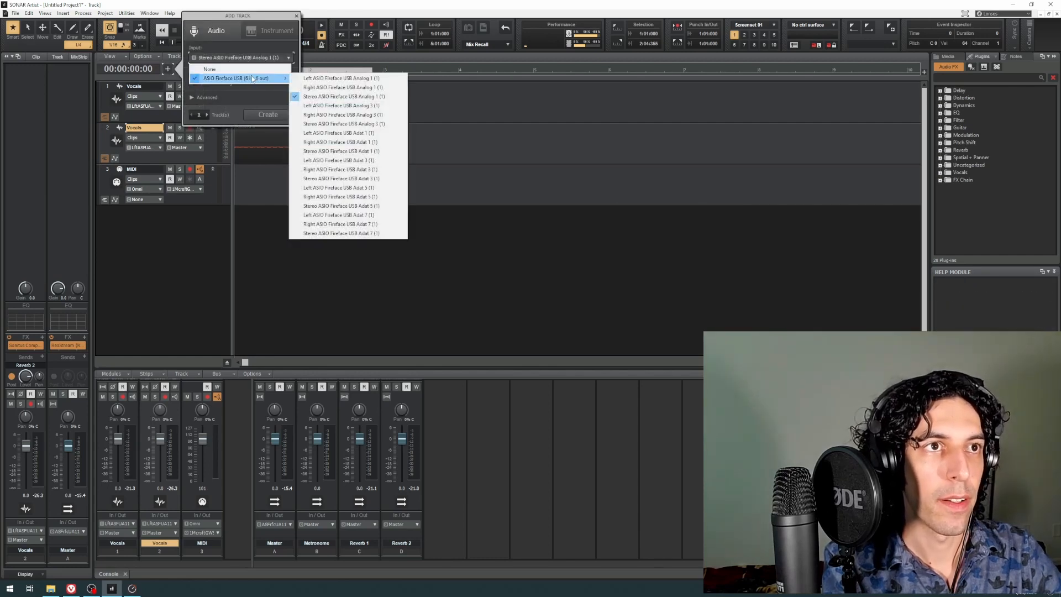
pyautogui.click(337, 106)
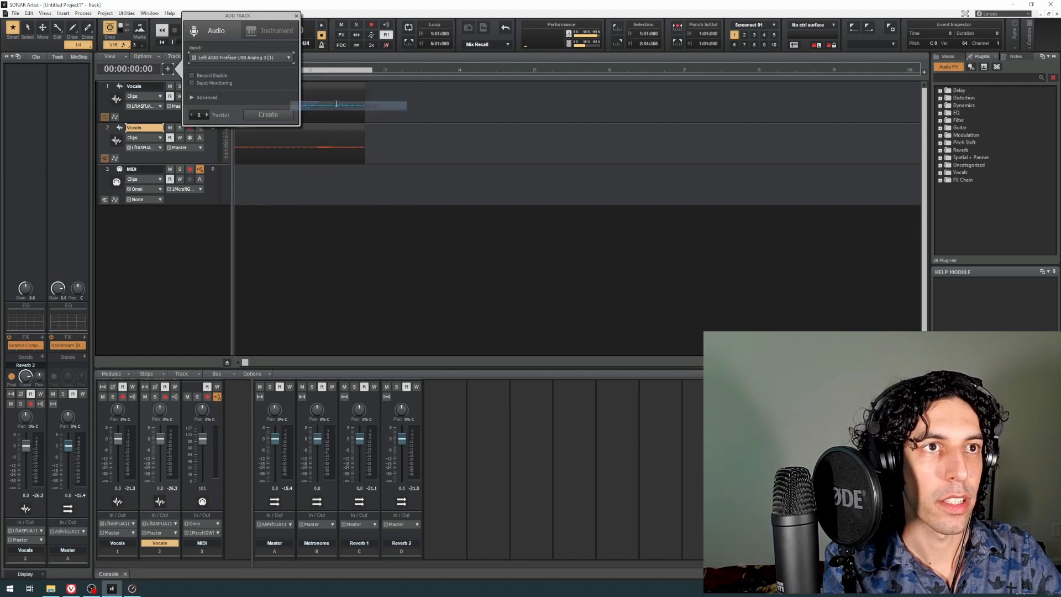
pyautogui.click(269, 114)
pyautogui.click(213, 210)
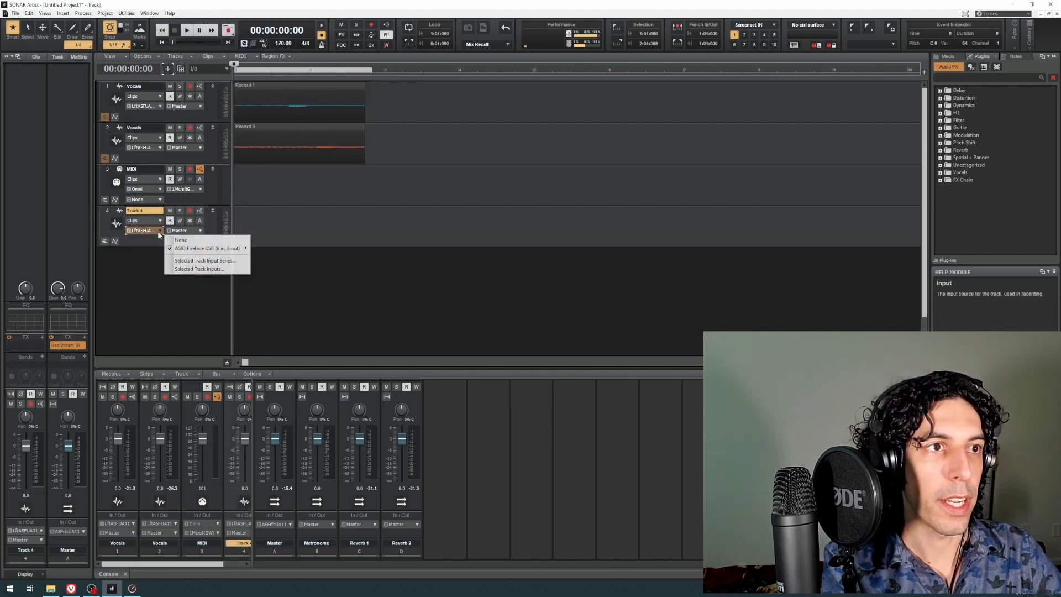
# Step: Switch the track control layout to FX and insert Archetype Petrucci in the new audio track's FX rack, moving its window clear of the tracks
pyautogui.click(221, 69)
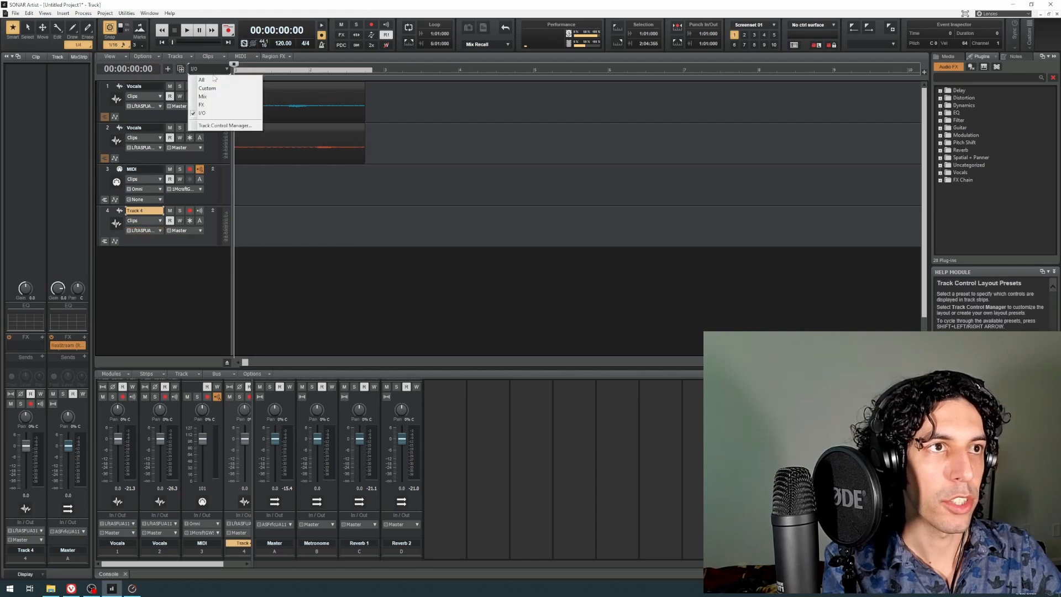
pyautogui.click(205, 103)
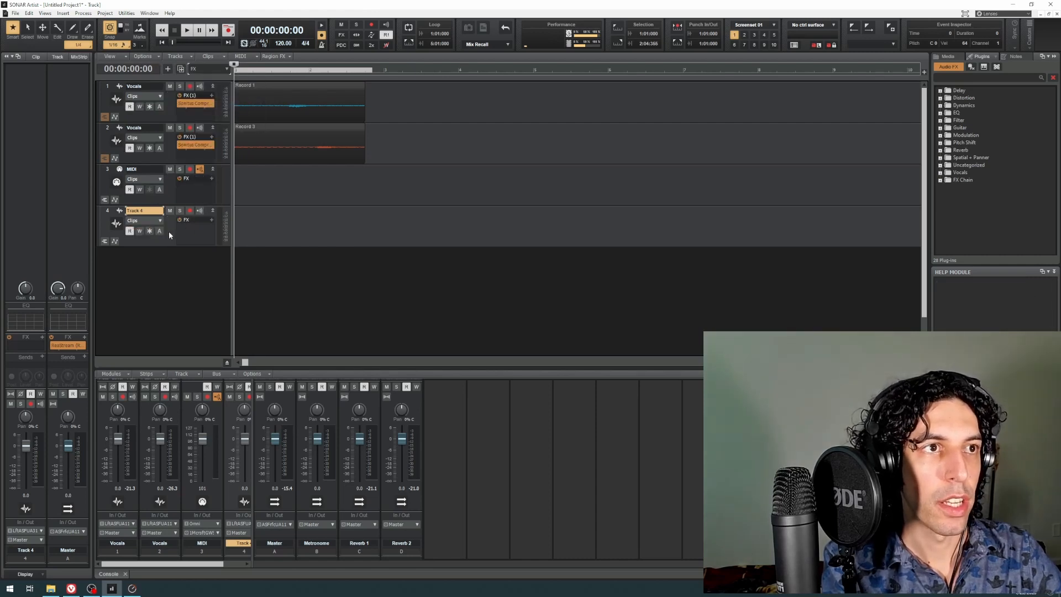
pyautogui.rightClick(200, 227)
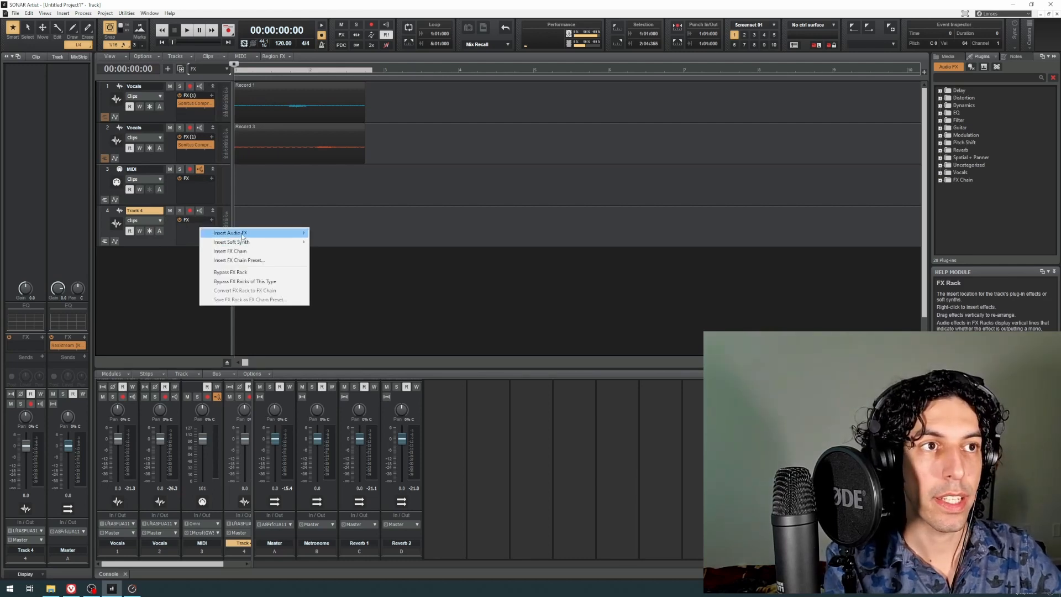
pyautogui.moveTo(246, 234)
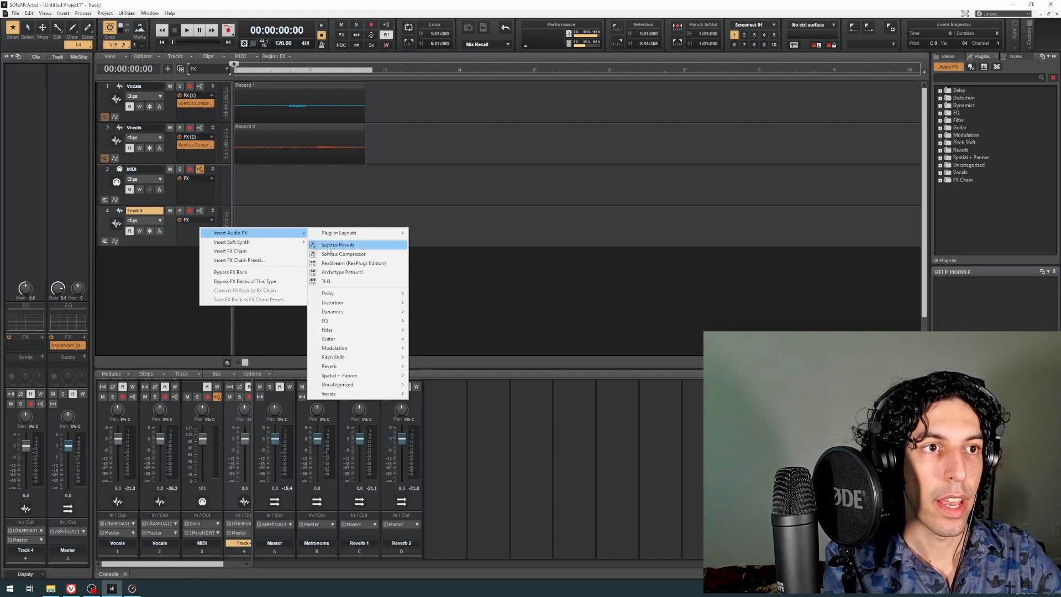
pyautogui.moveTo(358, 340)
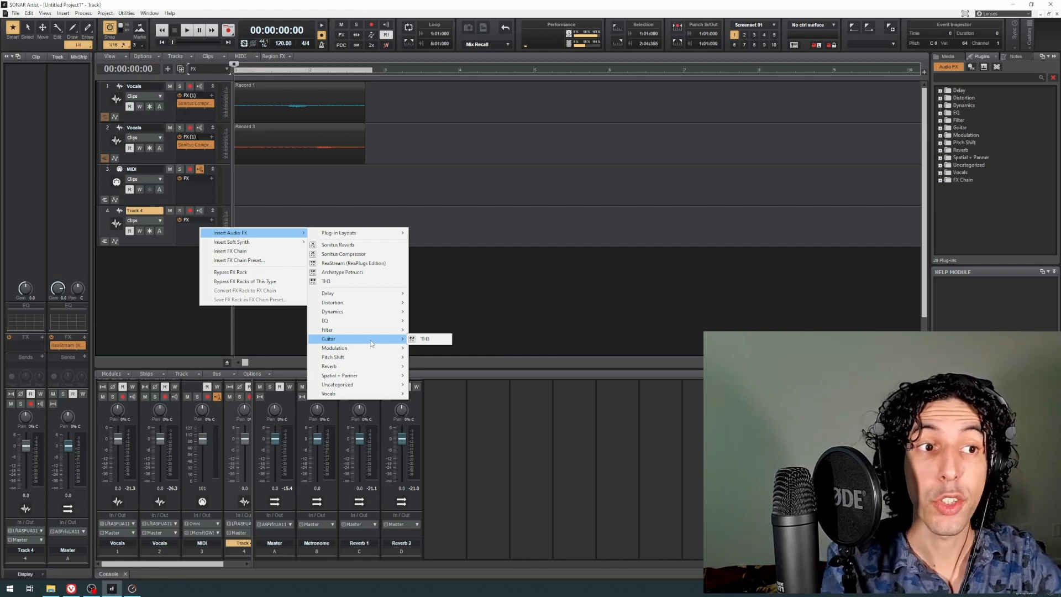
pyautogui.moveTo(374, 394)
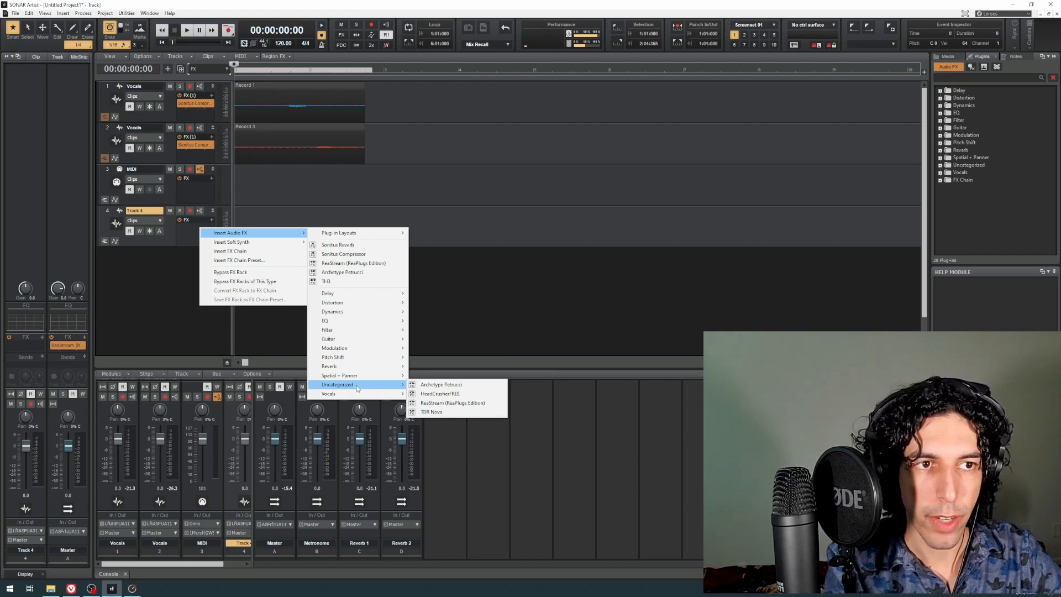
pyautogui.click(447, 388)
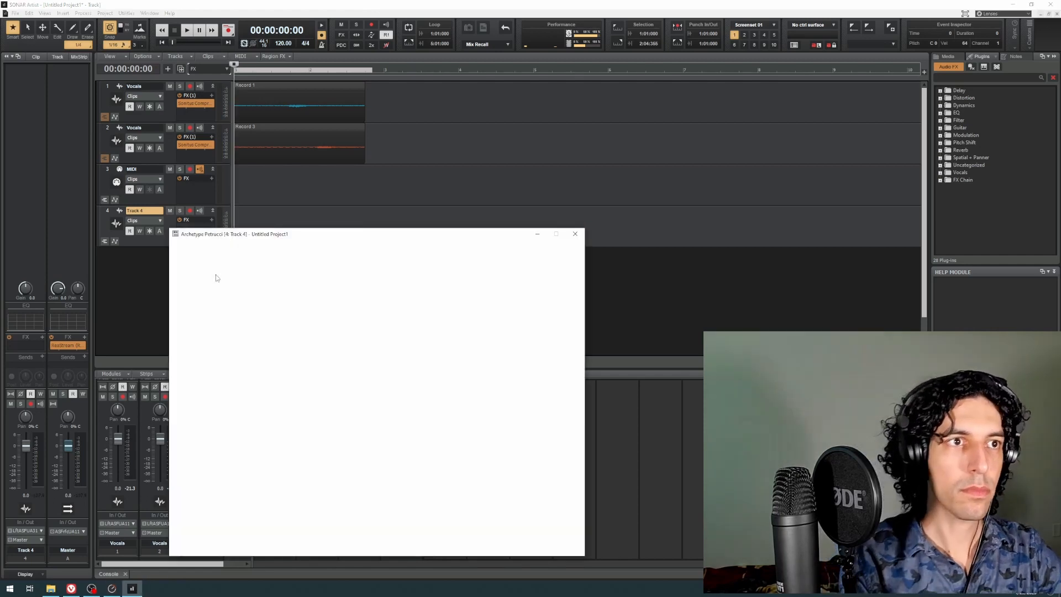
pyautogui.moveTo(341, 241); pyautogui.dragTo(425, 192)
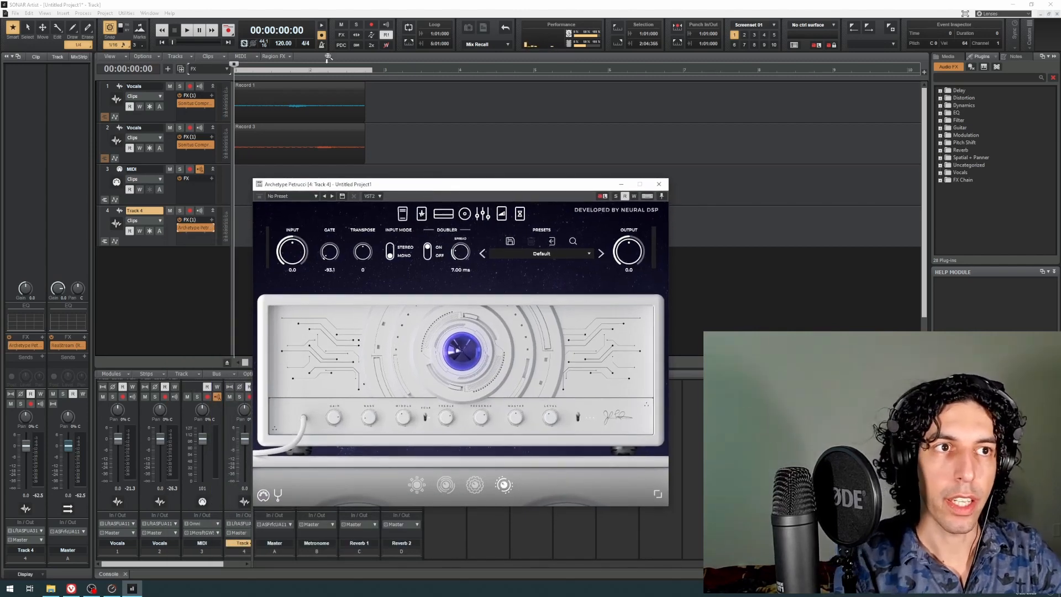
# Step: Compare the Add Track settings for instrument and audio tracks, closing them without creating a track
pyautogui.click(234, 8)
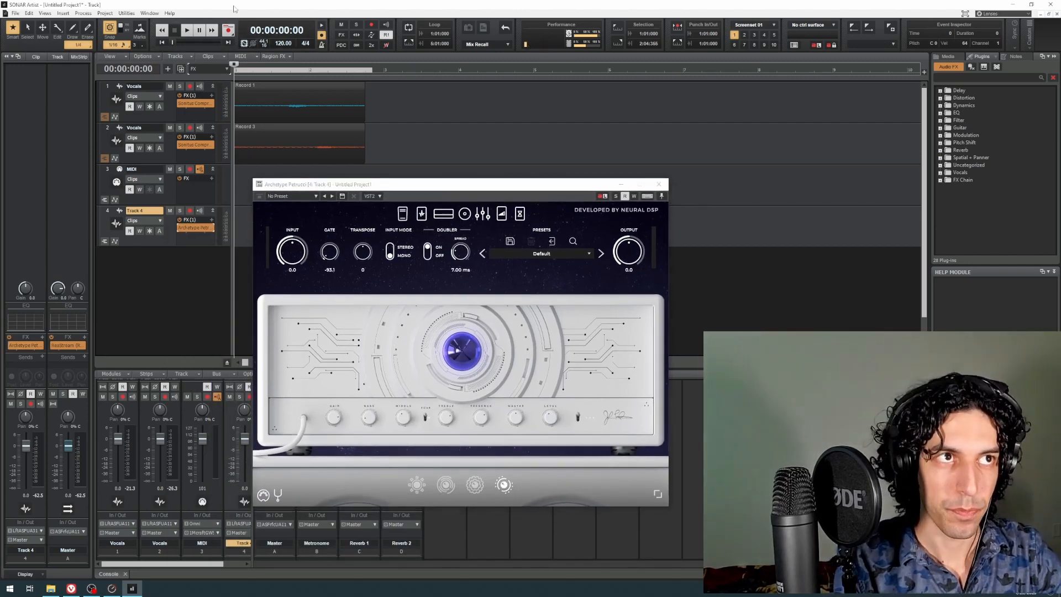
pyautogui.click(168, 69)
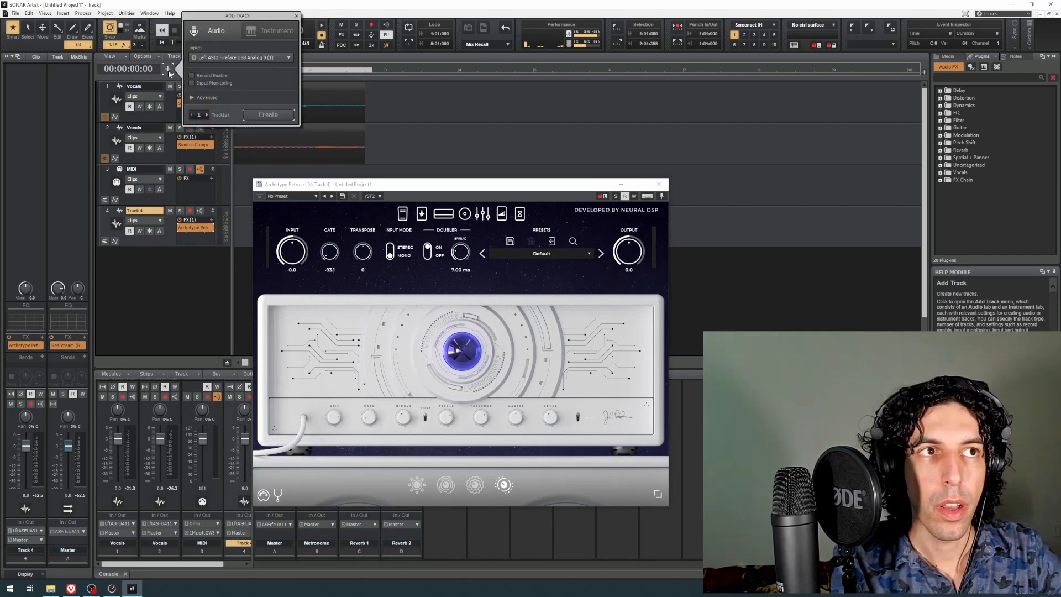
pyautogui.click(270, 32)
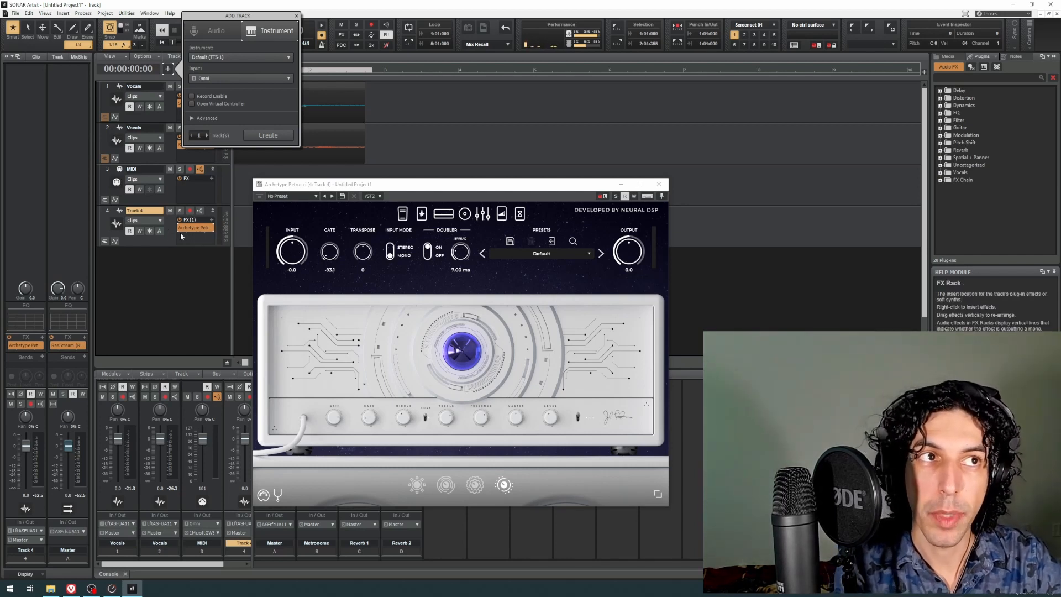
pyautogui.click(227, 32)
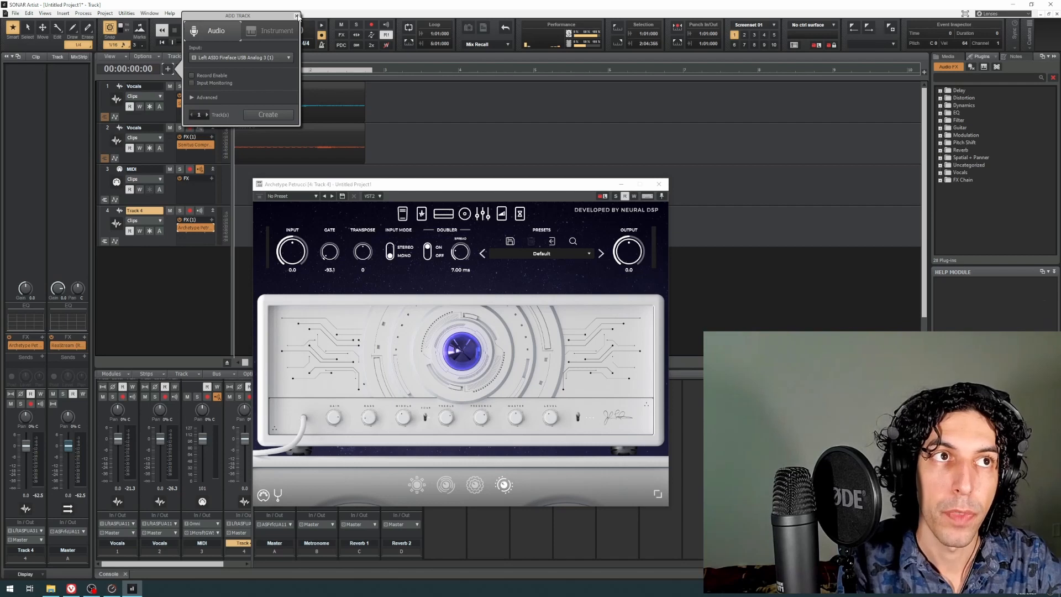
pyautogui.click(296, 16)
pyautogui.moveTo(409, 189)
pyautogui.mouseDown()
pyautogui.moveTo(411, 166)
pyautogui.moveTo(415, 187)
pyautogui.mouseUp()
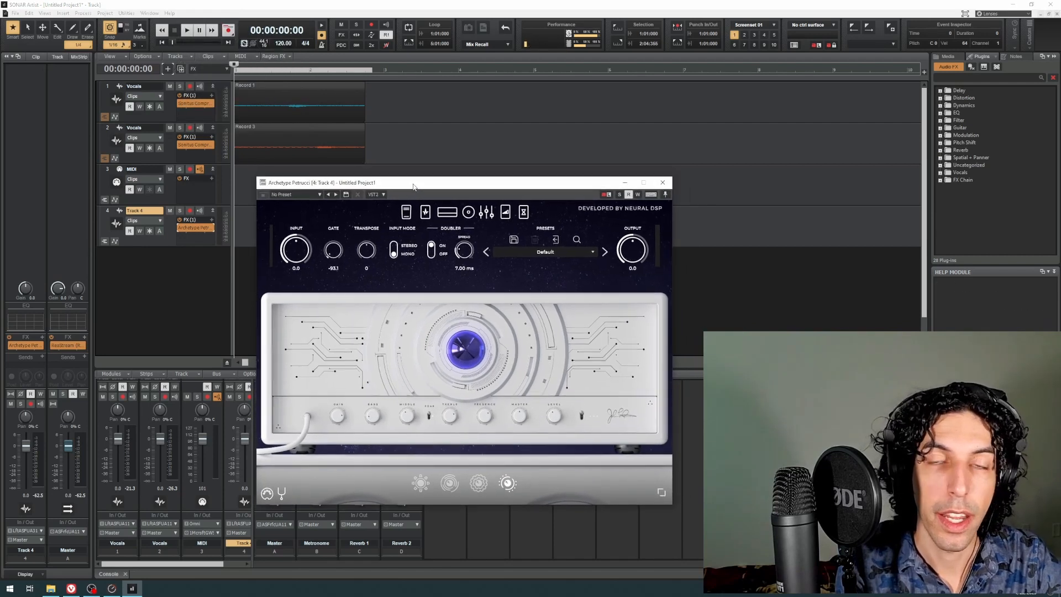
pyautogui.click(172, 228)
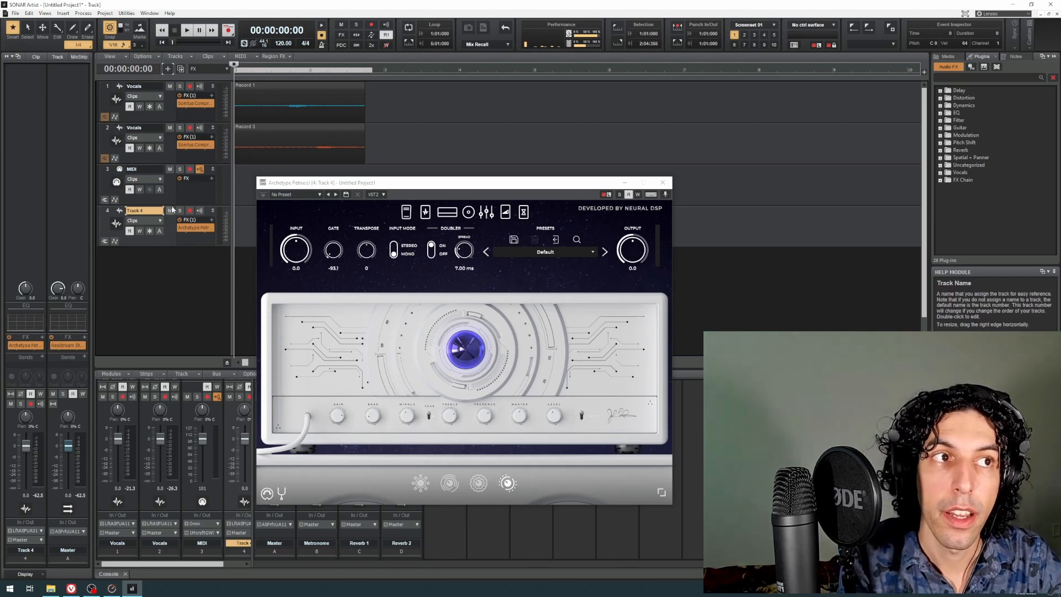
pyautogui.click(200, 195)
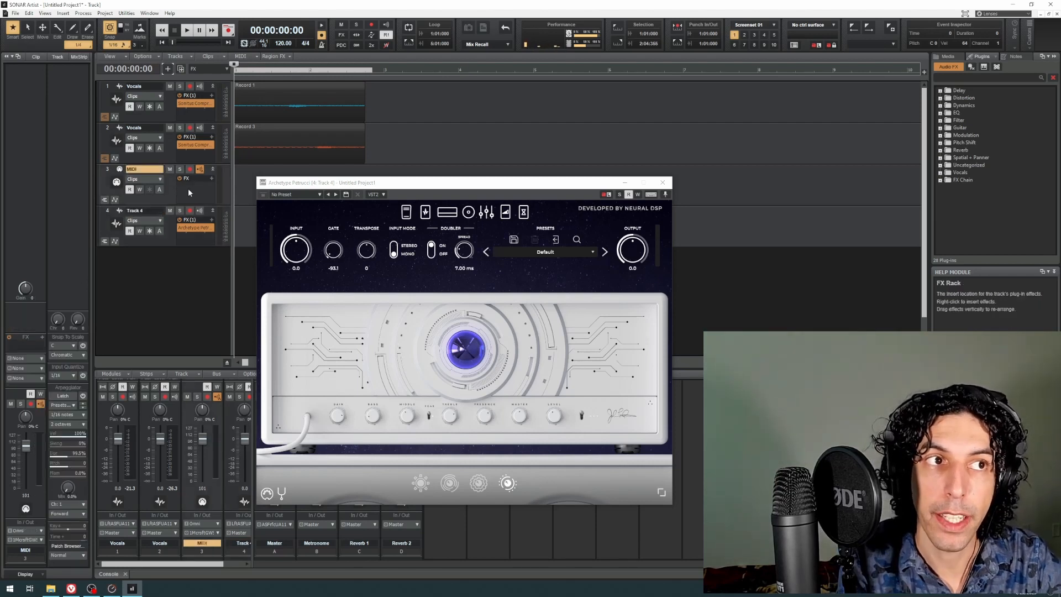
pyautogui.rightClick(188, 191)
pyautogui.click(173, 192)
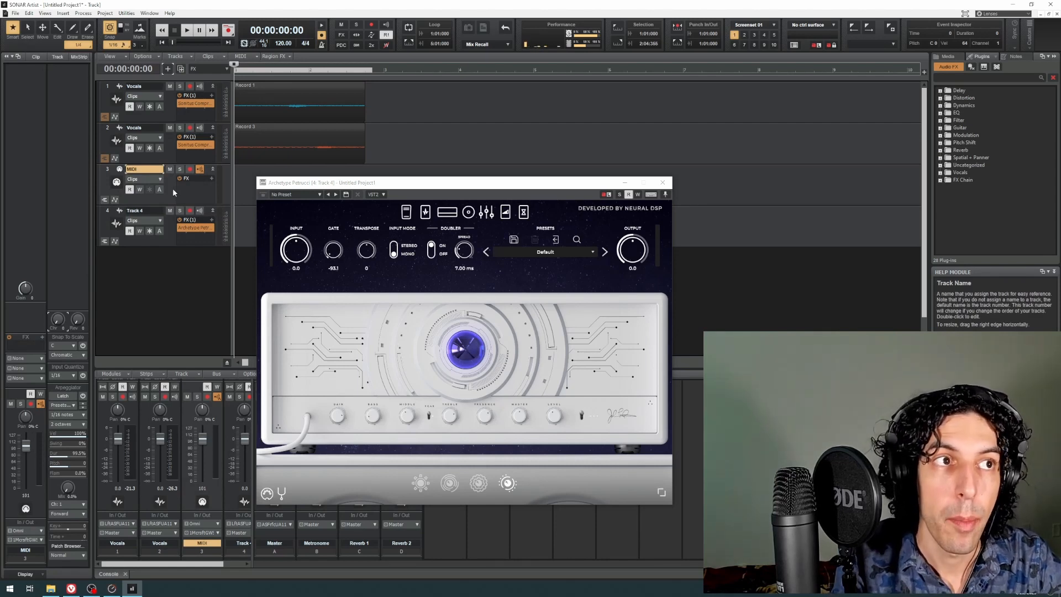
pyautogui.click(174, 238)
pyautogui.click(169, 70)
pyautogui.click(168, 70)
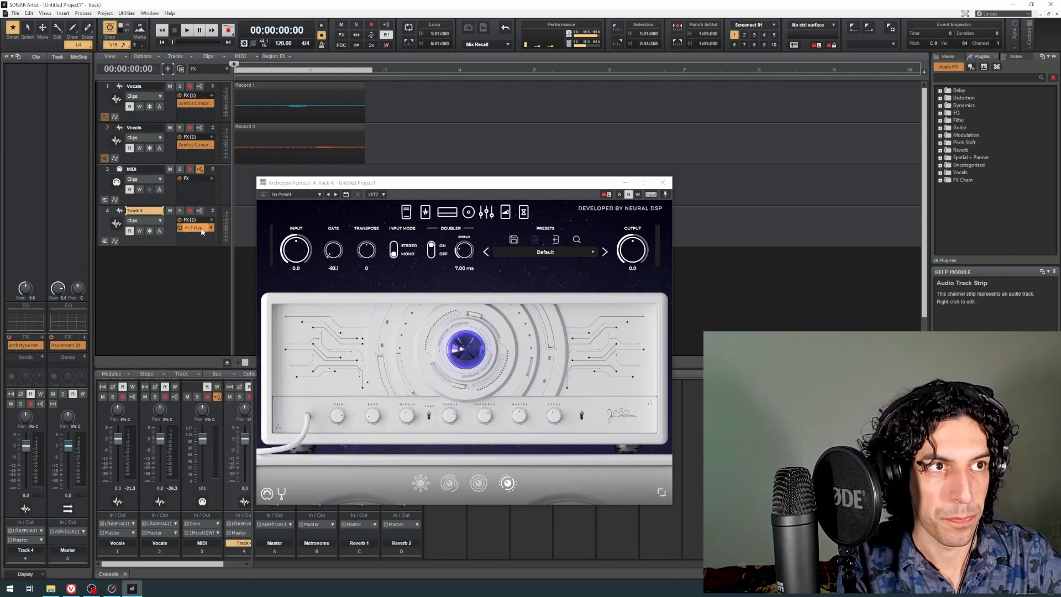
# Step: Turn on input echo for Track 4 and load the artist preset Sounds Like Heaven in Archetype Petrucci
pyautogui.moveTo(372, 187)
pyautogui.mouseDown()
pyautogui.moveTo(341, 174)
pyautogui.moveTo(363, 175)
pyautogui.mouseUp()
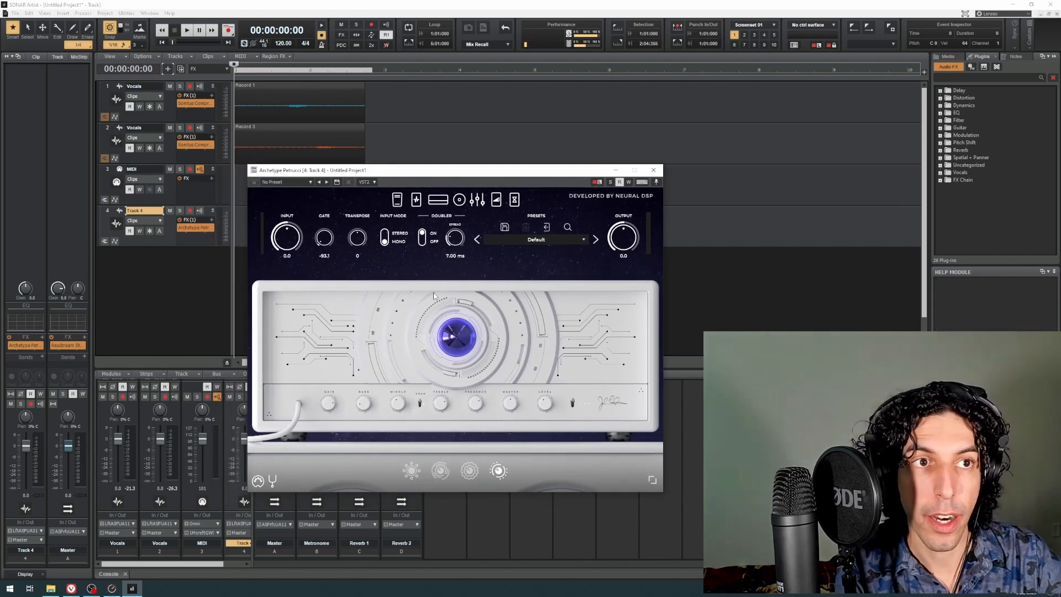
pyautogui.click(200, 211)
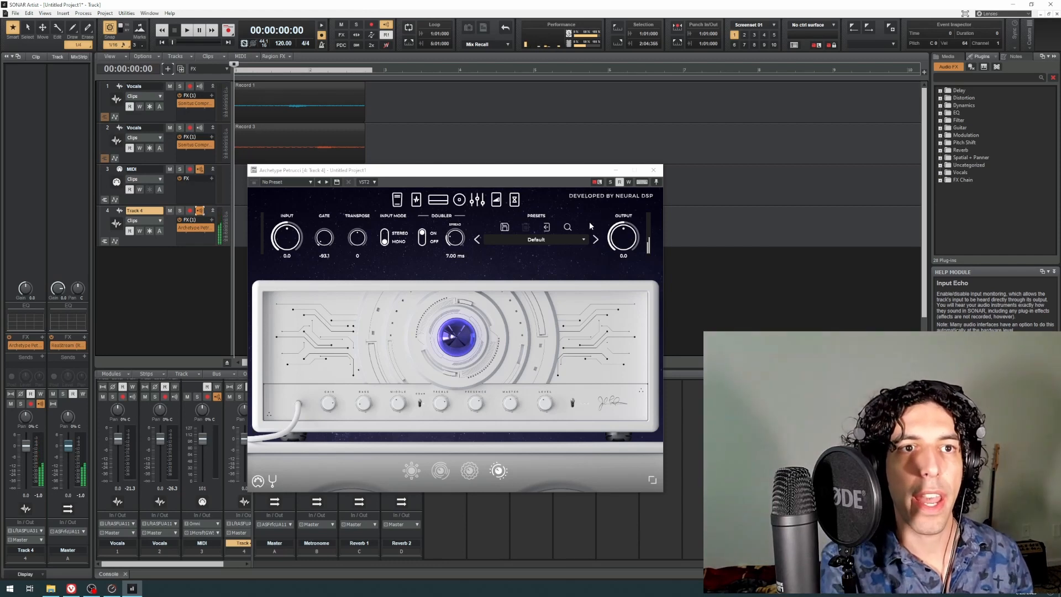
pyautogui.click(584, 240)
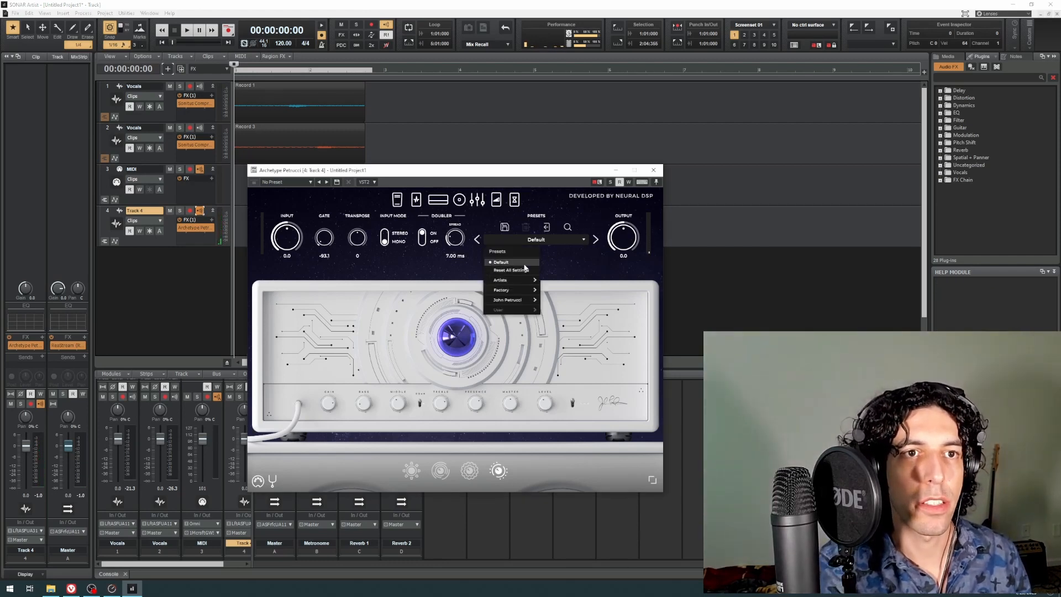
pyautogui.moveTo(515, 290)
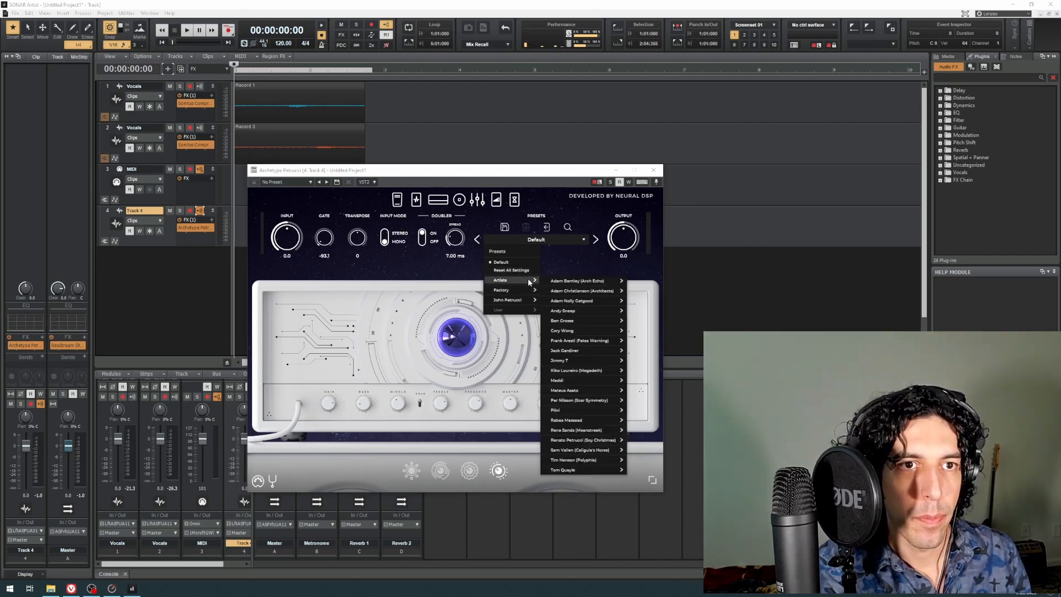
pyautogui.moveTo(602, 389)
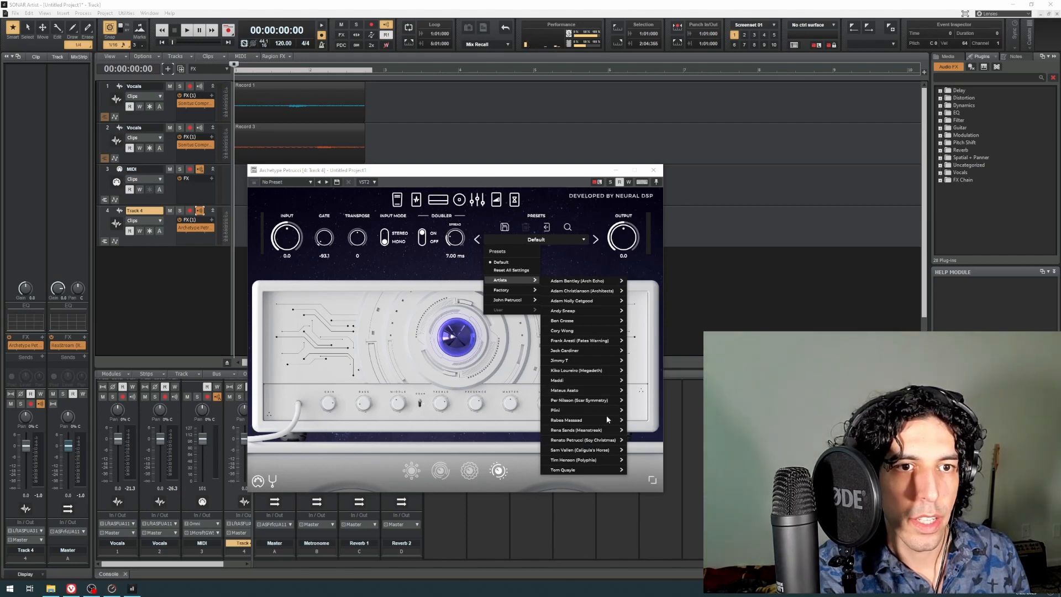
pyautogui.moveTo(606, 420)
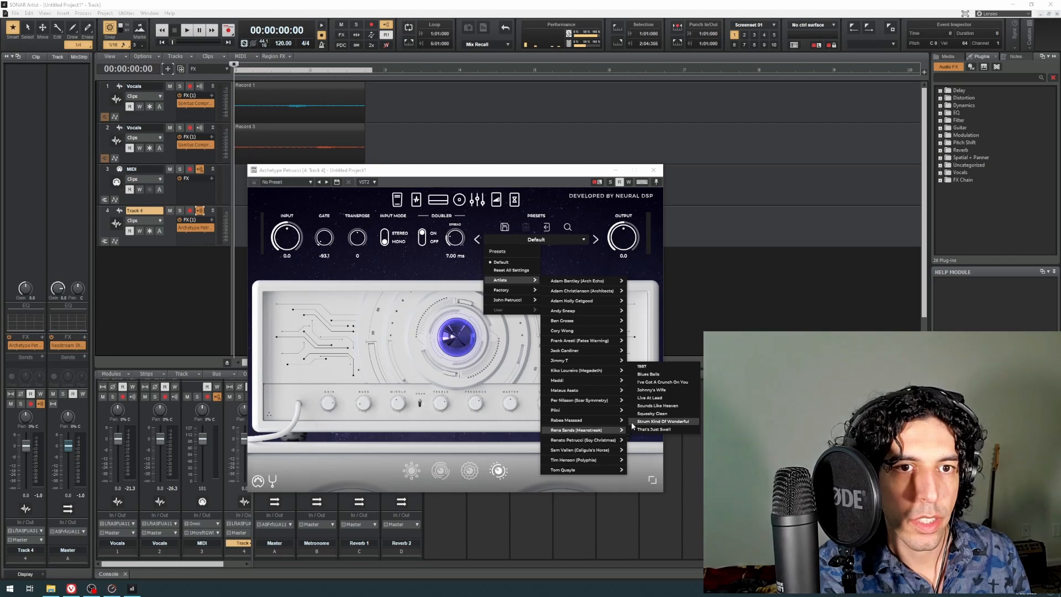
pyautogui.click(652, 406)
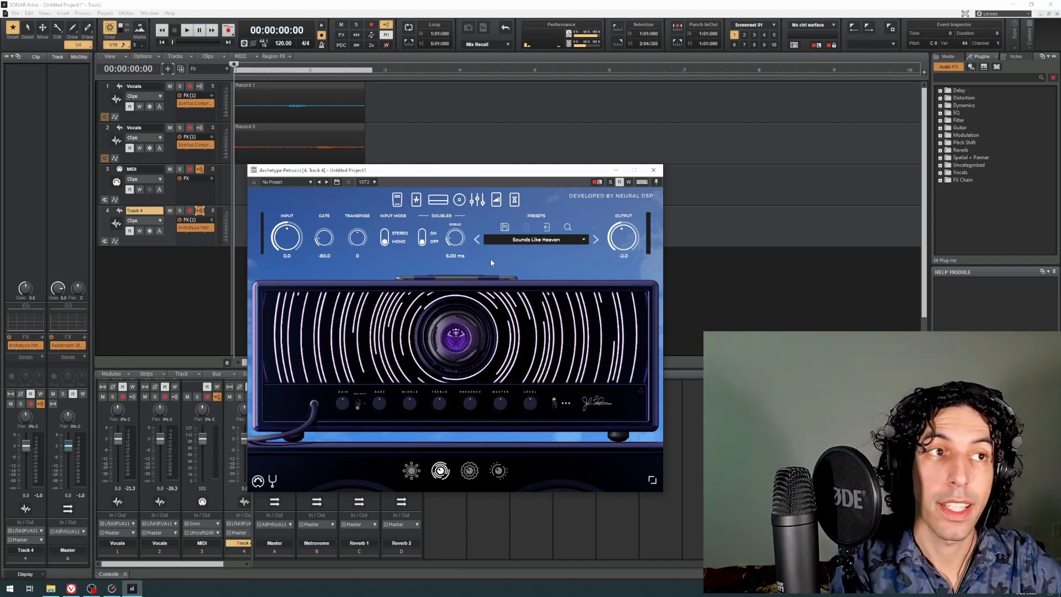
# Step: Close the Archetype Petrucci window and reopen it from Track 4's FX rack
pyautogui.moveTo(371, 173)
pyautogui.mouseDown()
pyautogui.moveTo(294, 185)
pyautogui.moveTo(272, 172)
pyautogui.moveTo(346, 159)
pyautogui.moveTo(379, 186)
pyautogui.mouseUp()
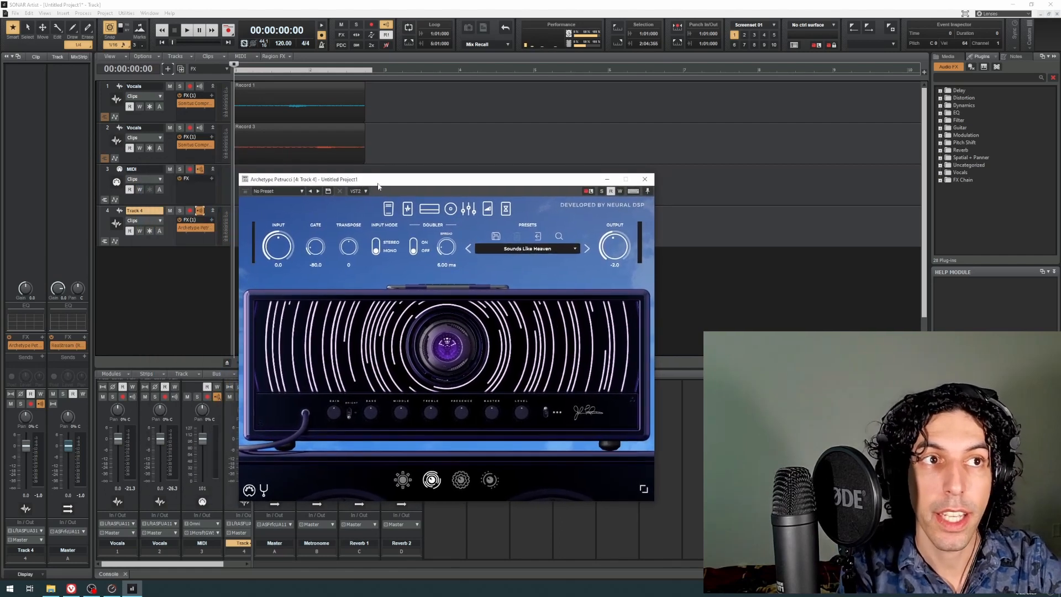
pyautogui.click(182, 71)
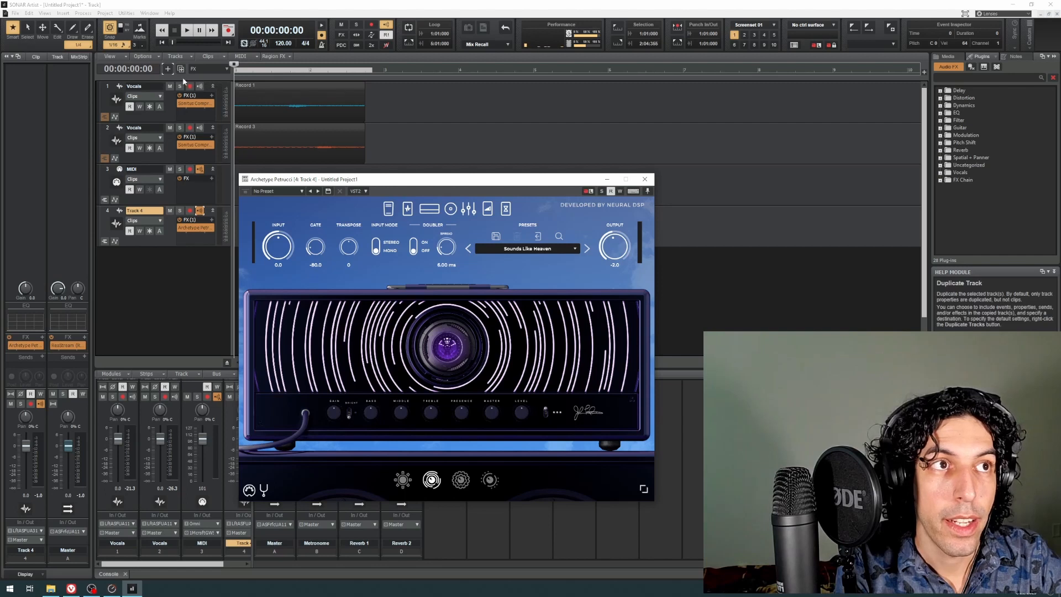
pyautogui.click(430, 180)
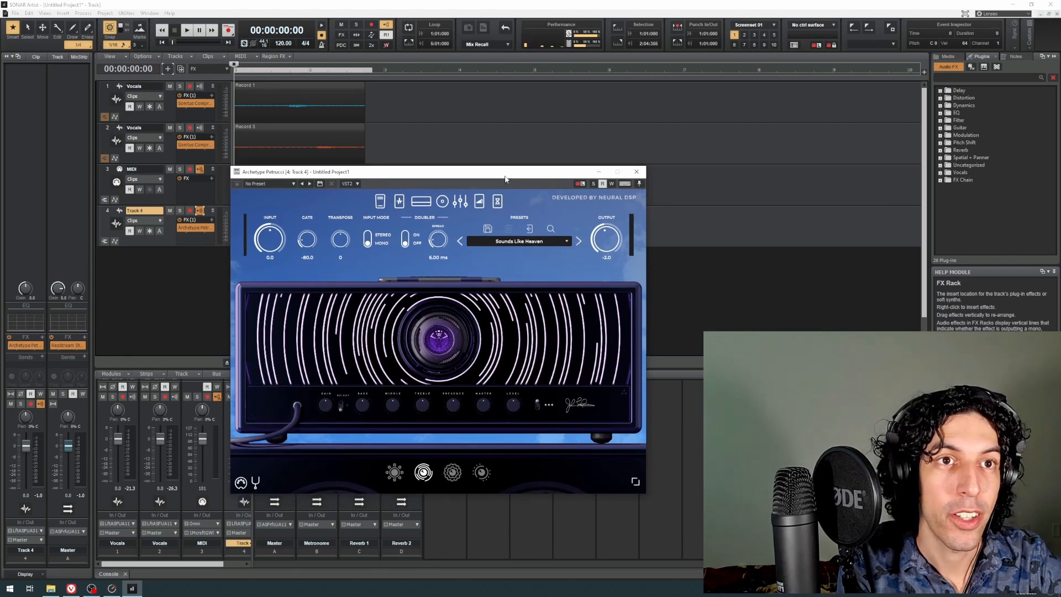
pyautogui.click(636, 172)
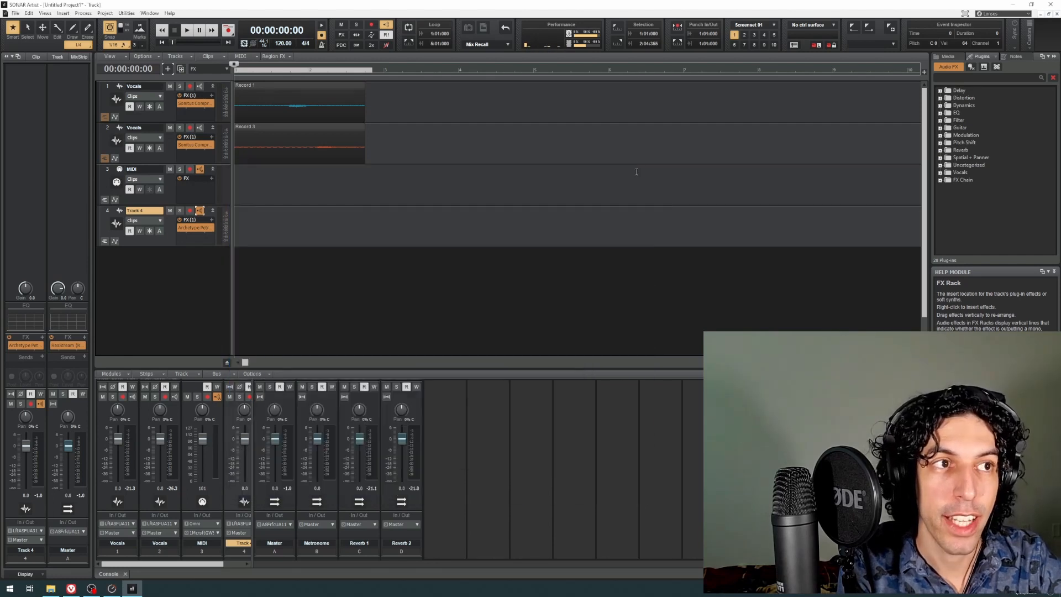
pyautogui.click(194, 228)
pyautogui.moveTo(463, 176); pyautogui.dragTo(481, 176)
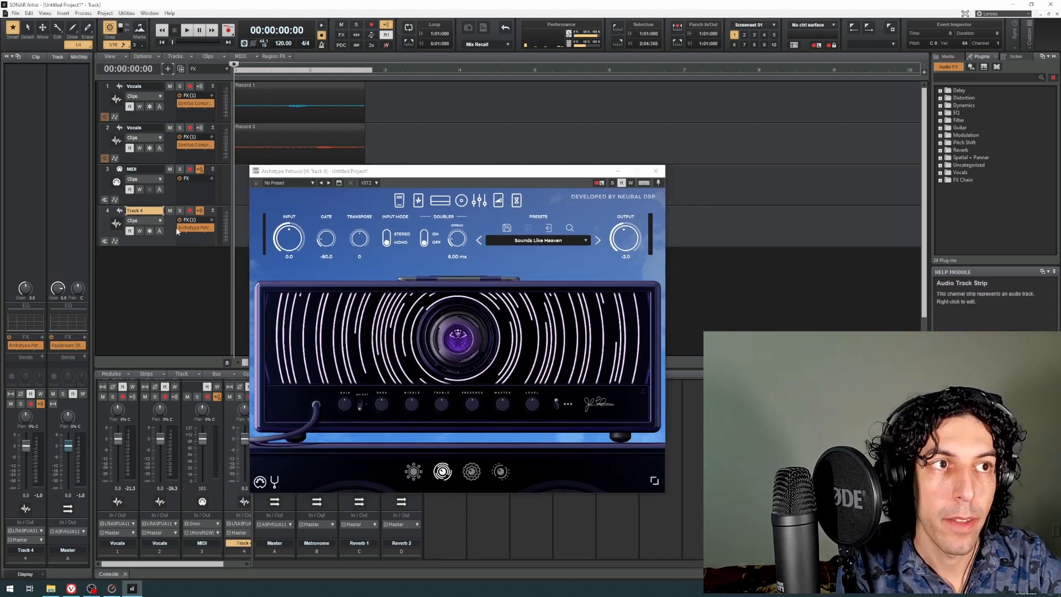
# Step: Arm Track 4, close the amp plug-in window and record a guitar take starting at 00:00:04:00
pyautogui.click(190, 211)
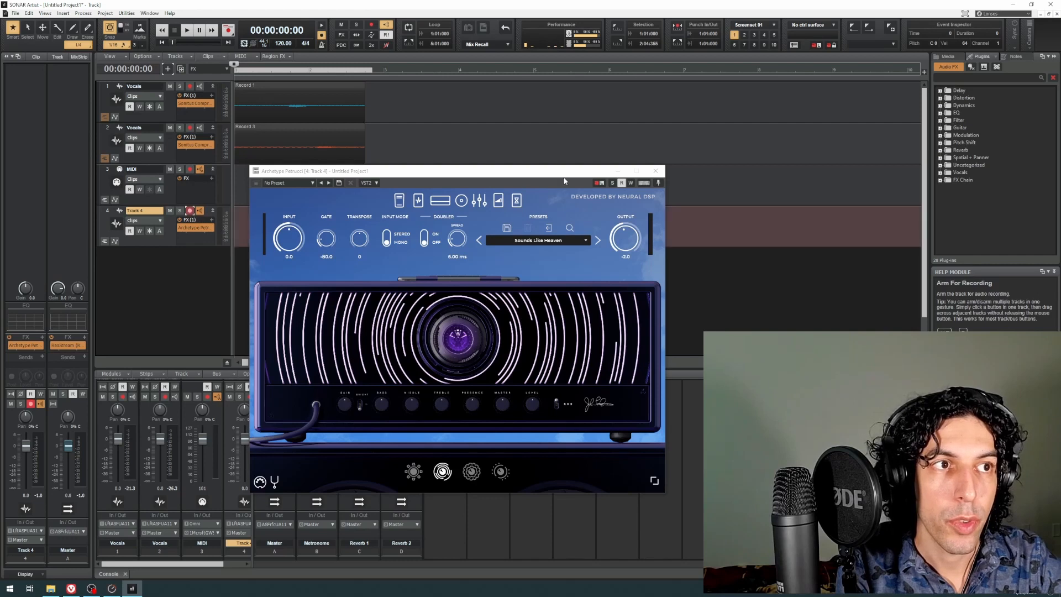
pyautogui.click(656, 171)
pyautogui.moveTo(389, 77); pyautogui.dragTo(384, 71)
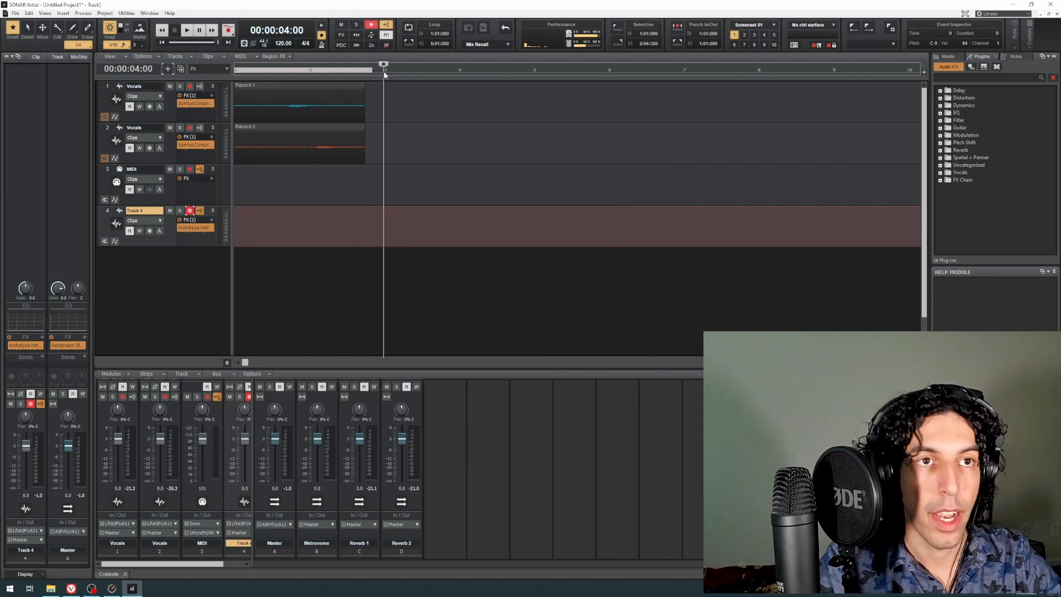
pyautogui.press('r')
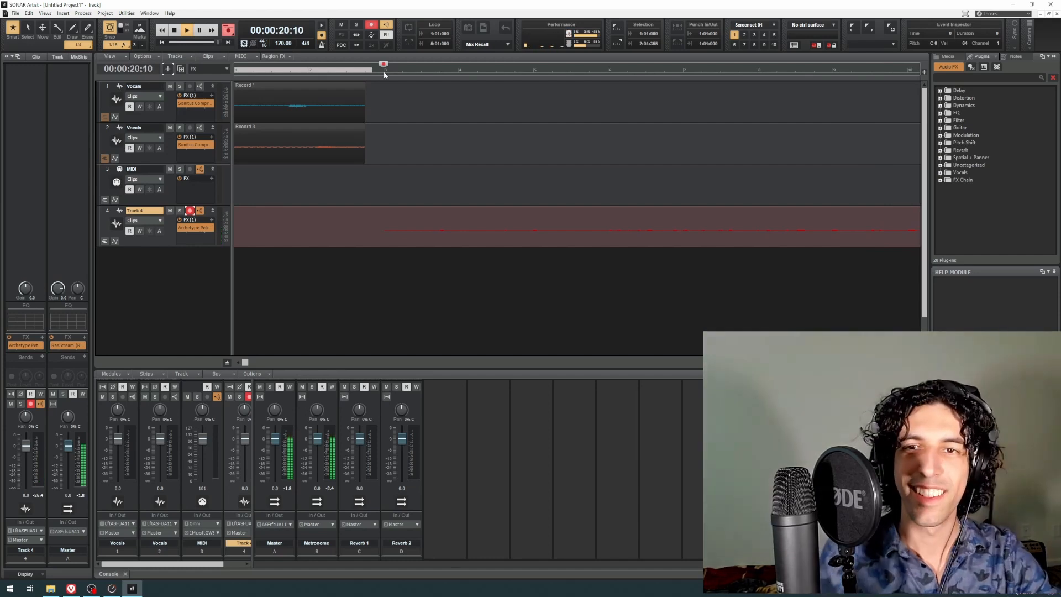
pyautogui.press('space')
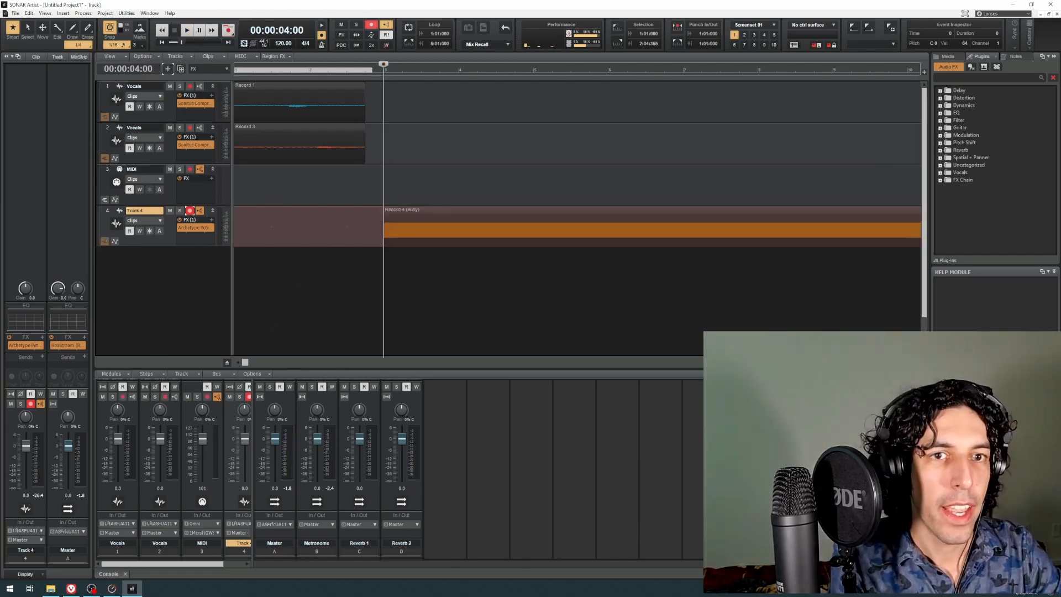
# Step: Play back the recorded guitar clip from 00:00:12:00 and from about 00:00:10:00 to locate the section to keep
pyautogui.scroll(-3, 519, 196)
pyautogui.click(462, 79)
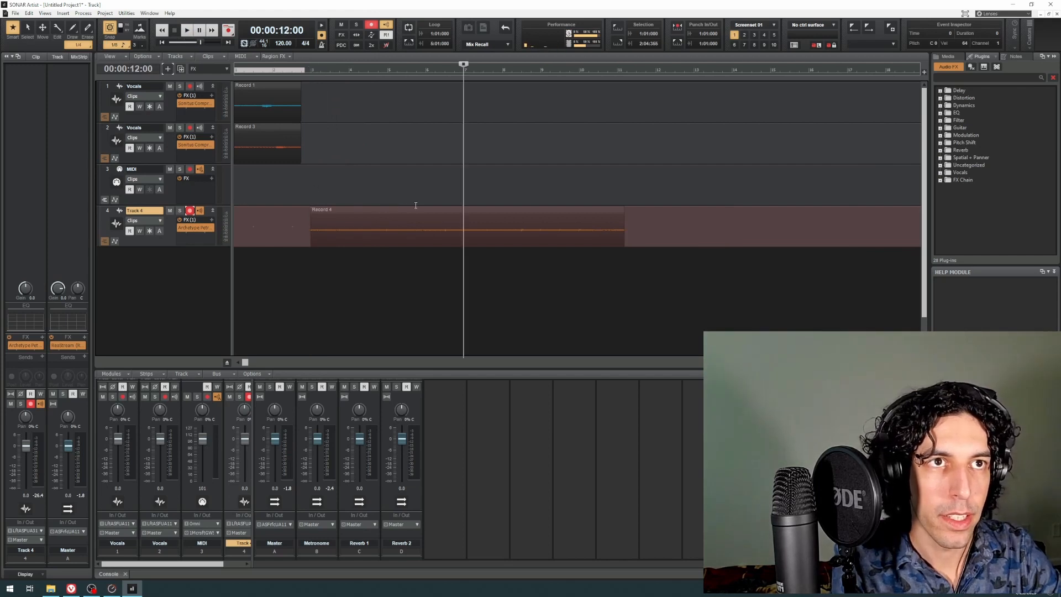
pyautogui.press('space')
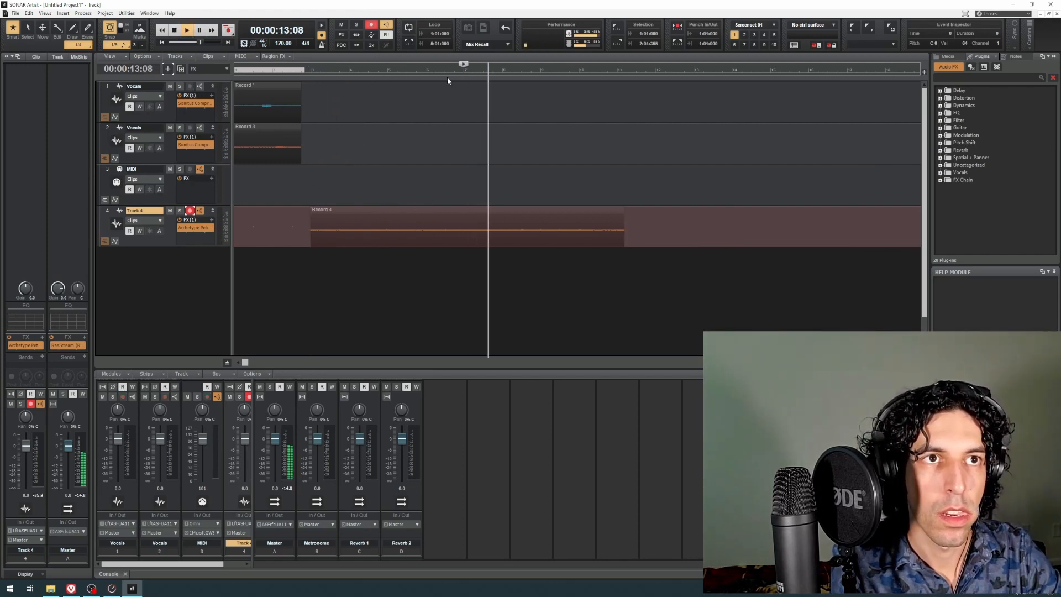
pyautogui.press('space')
pyautogui.click(426, 71)
pyautogui.press('space')
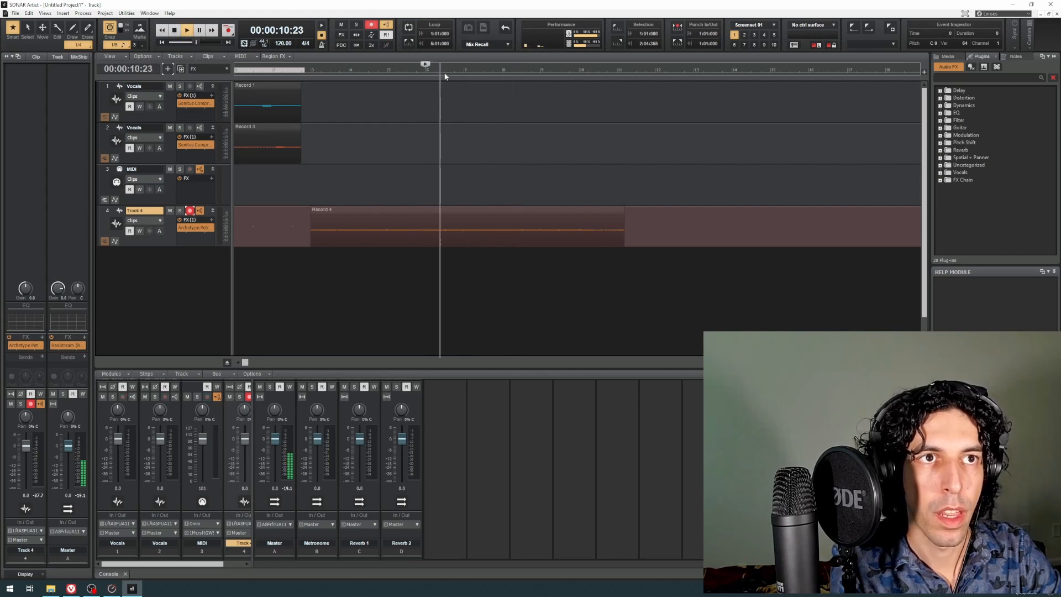
pyautogui.press('space')
pyautogui.click(445, 71)
# Step: Trim the guitar clip on Track 4, move it to start at 00:00:06:00 and play it back from there
pyautogui.moveTo(311, 239); pyautogui.dragTo(362, 216)
pyautogui.click(344, 74)
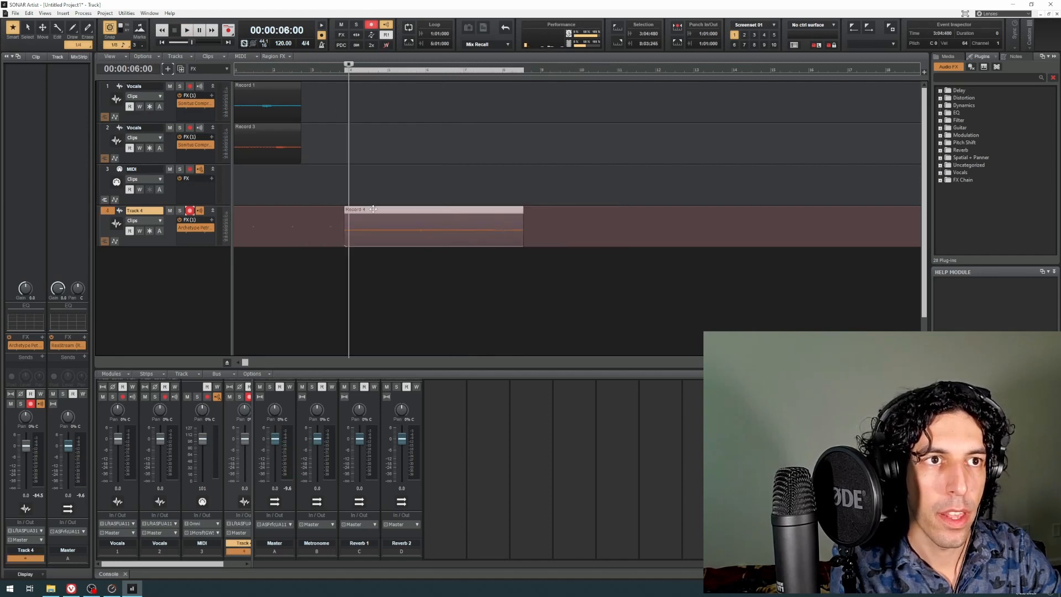
pyautogui.moveTo(374, 209); pyautogui.dragTo(378, 210)
pyautogui.press('space')
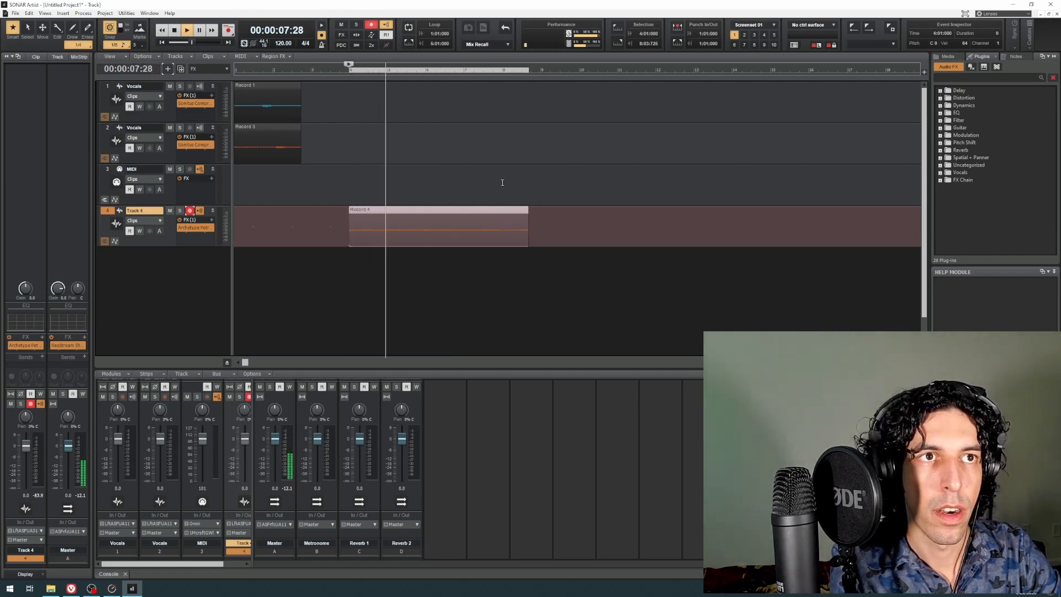
pyautogui.press('space')
# Step: Trim the end of the guitar clip back to 00:00:14:00 and deselect the clip
pyautogui.click(463, 74)
pyautogui.click(497, 74)
pyautogui.moveTo(525, 233); pyautogui.dragTo(500, 237)
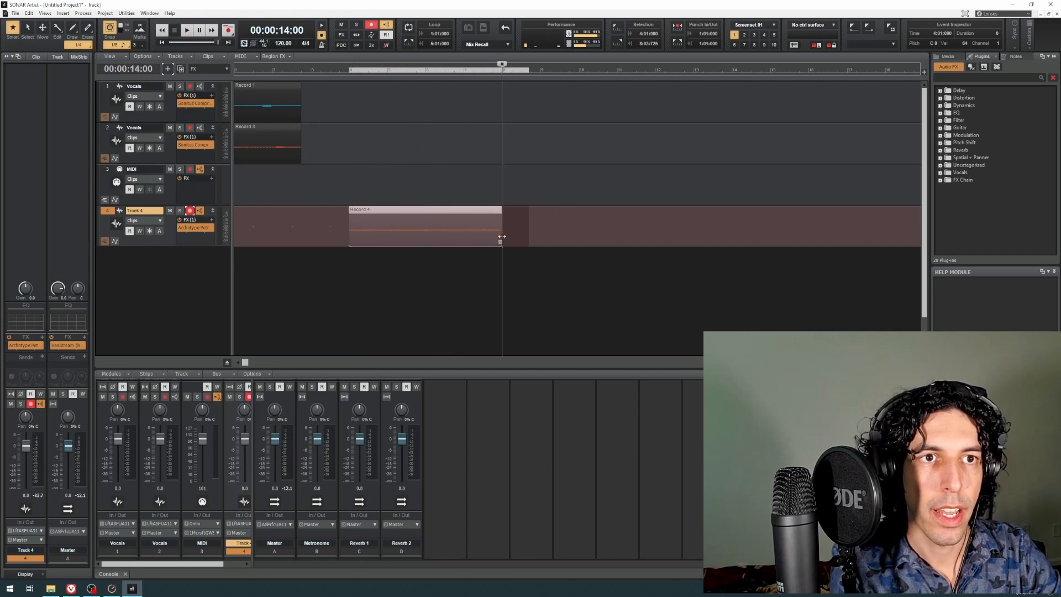
pyautogui.click(347, 192)
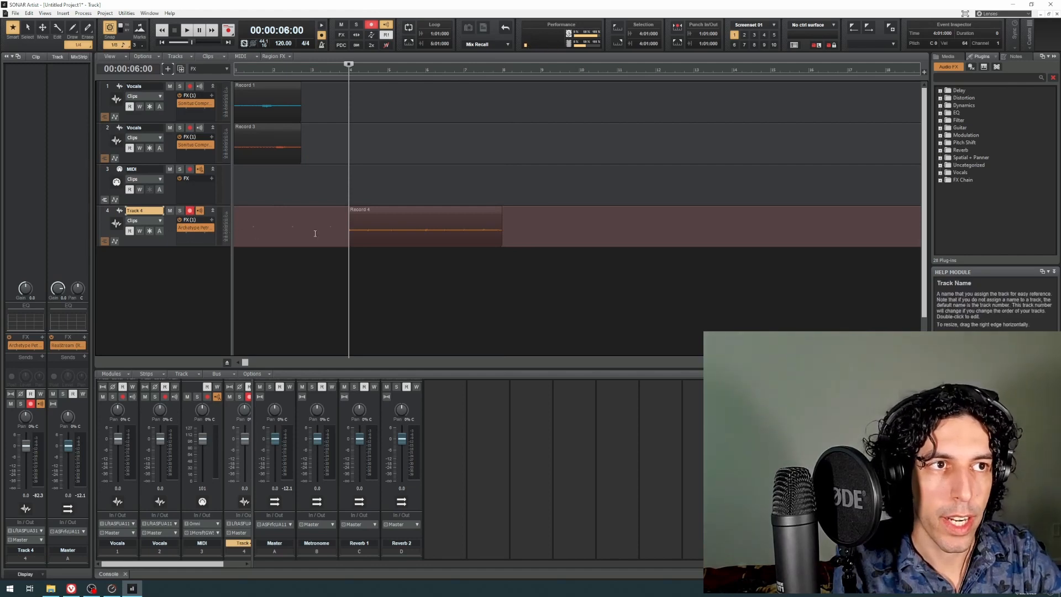
# Step: Duplicate Track 4 with its amp plug-in, and turn off recording and input echo on the original track
pyautogui.click(315, 230)
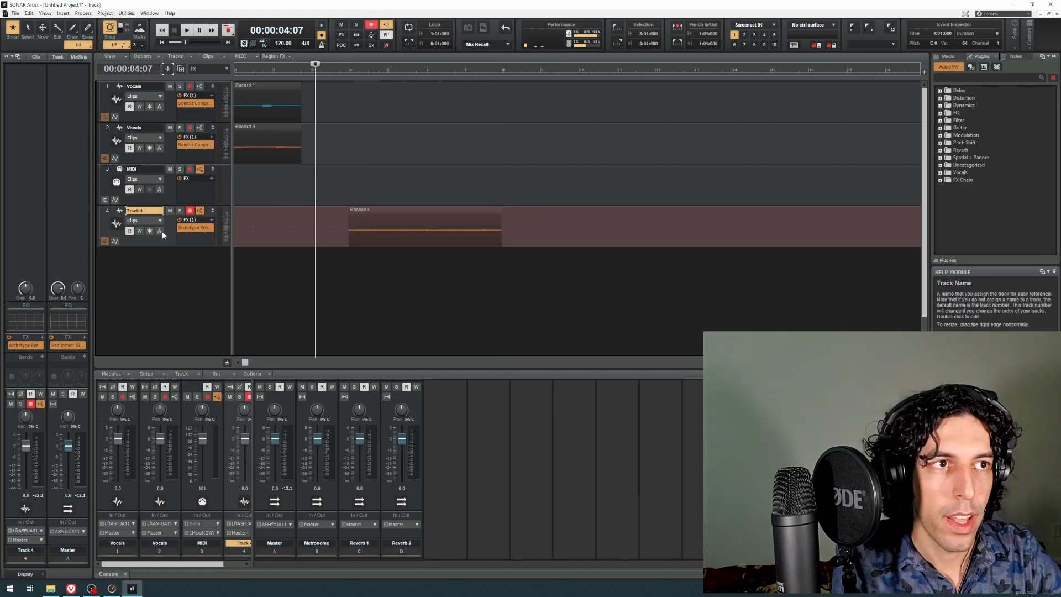
pyautogui.click(181, 69)
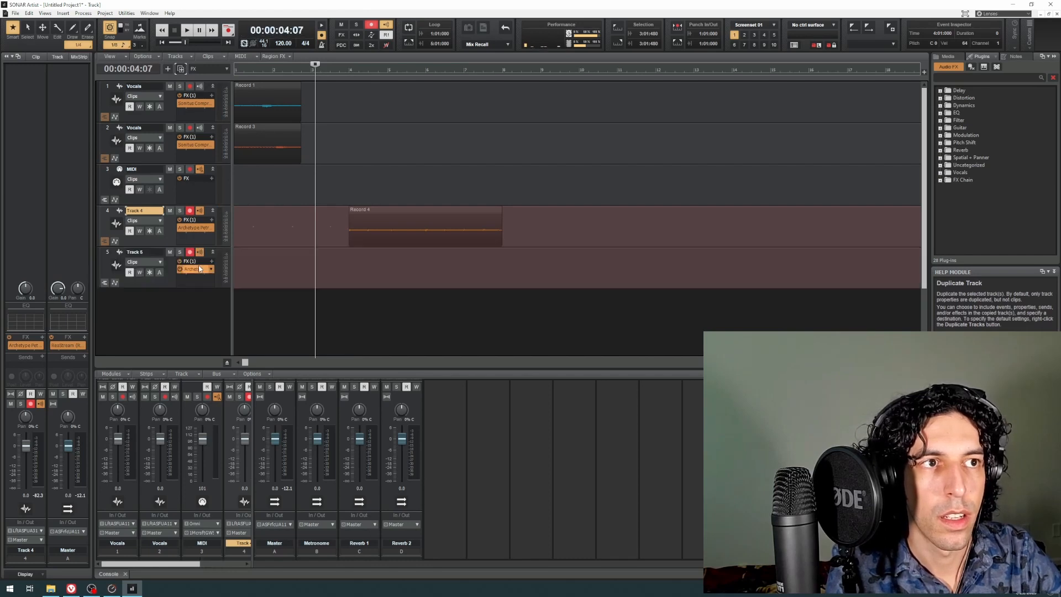
pyautogui.click(189, 211)
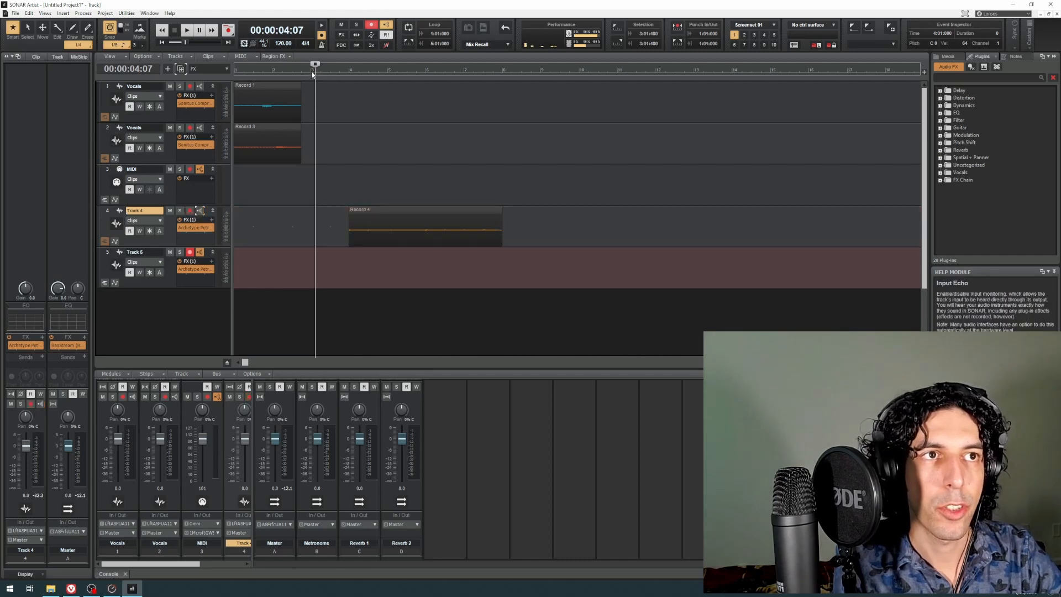
# Step: Record a second guitar take on Track 5, starting at 00:00:04:00 and stopping shortly after 00:00:14:00
pyautogui.click(313, 74)
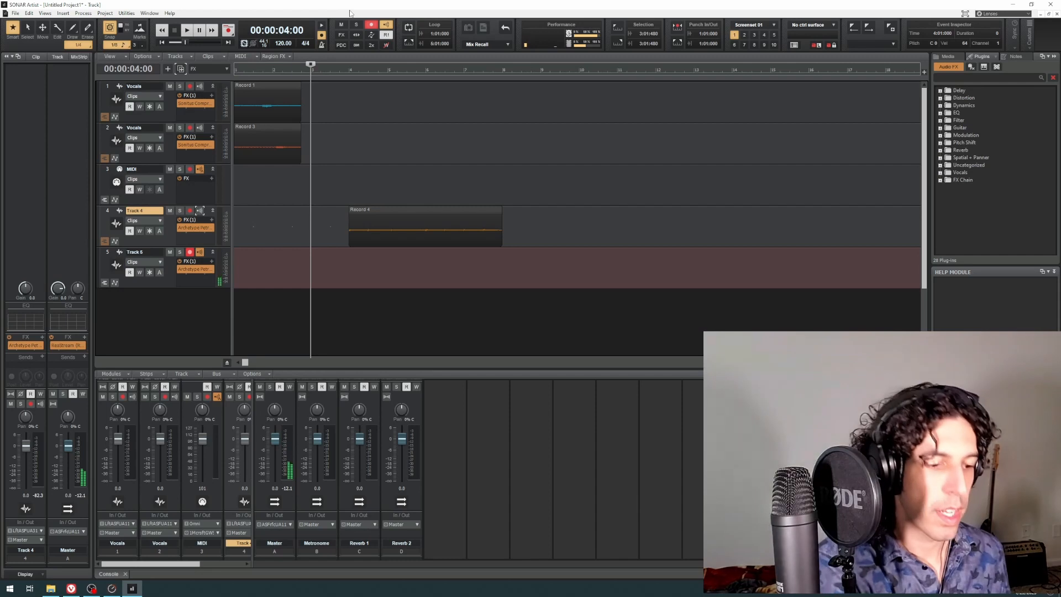
pyautogui.press('r')
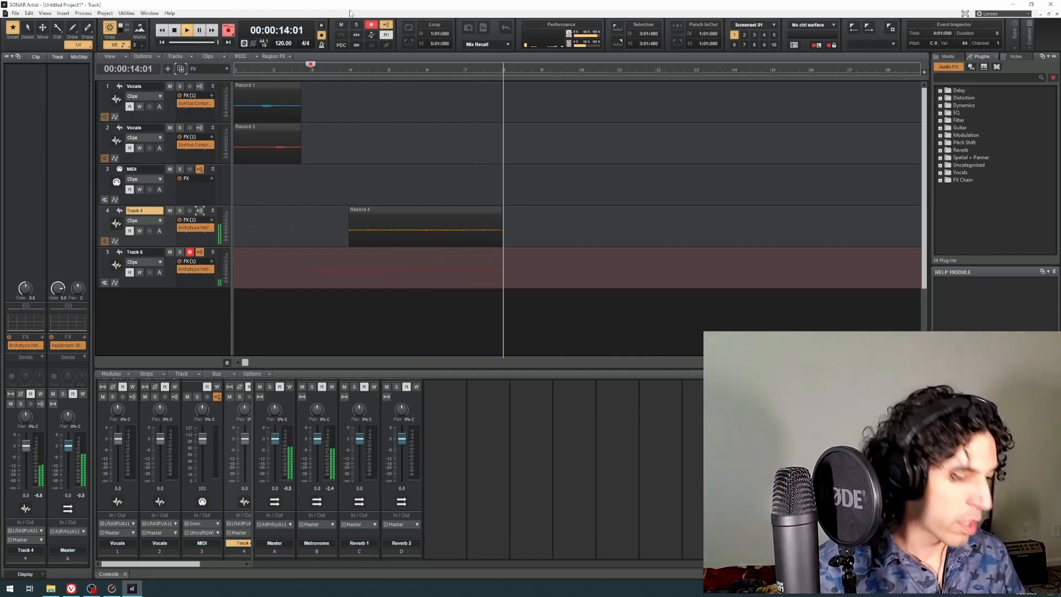
pyautogui.press('space')
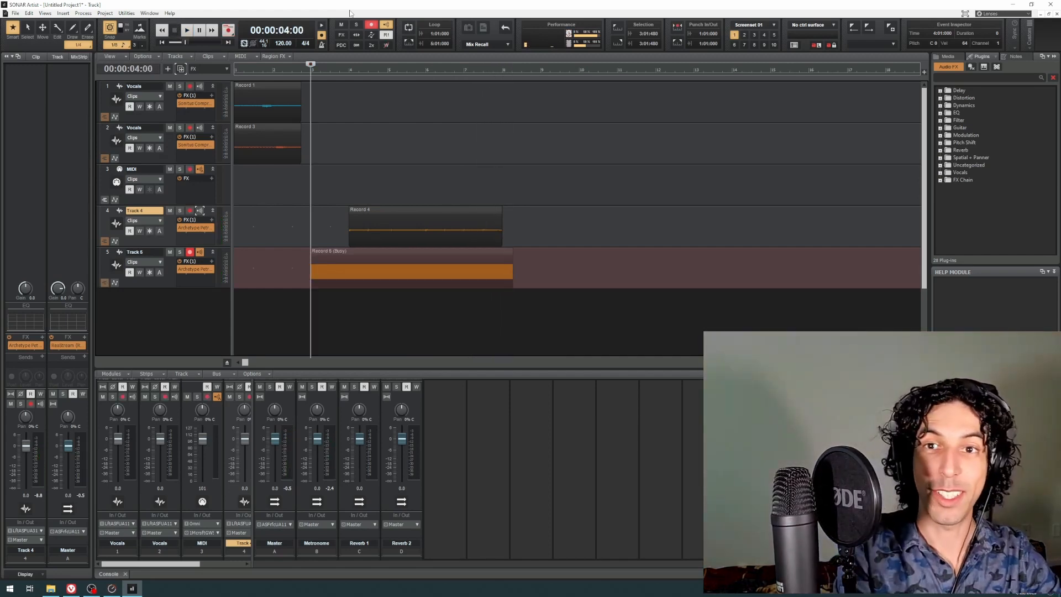
# Step: Widen the console's track section to reveal Track 5, and pan Track 4 to 100% left and Track 5 to 100% right
pyautogui.click(351, 68)
pyautogui.moveTo(252, 465); pyautogui.dragTo(369, 490)
pyautogui.scroll(2, 326, 492)
pyautogui.scroll(1, 326, 492)
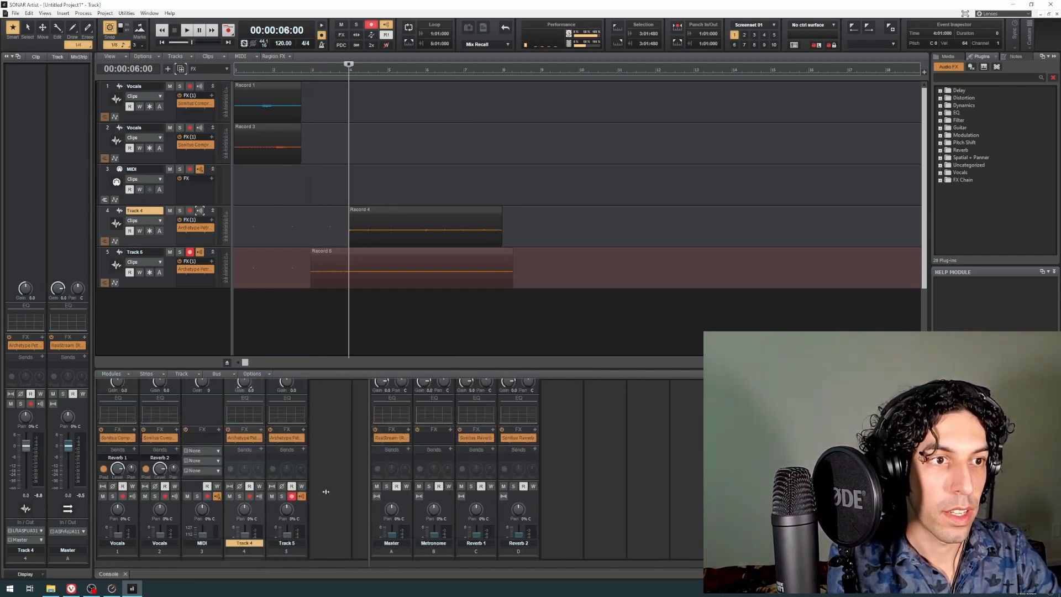
pyautogui.moveTo(246, 471); pyautogui.dragTo(302, 469)
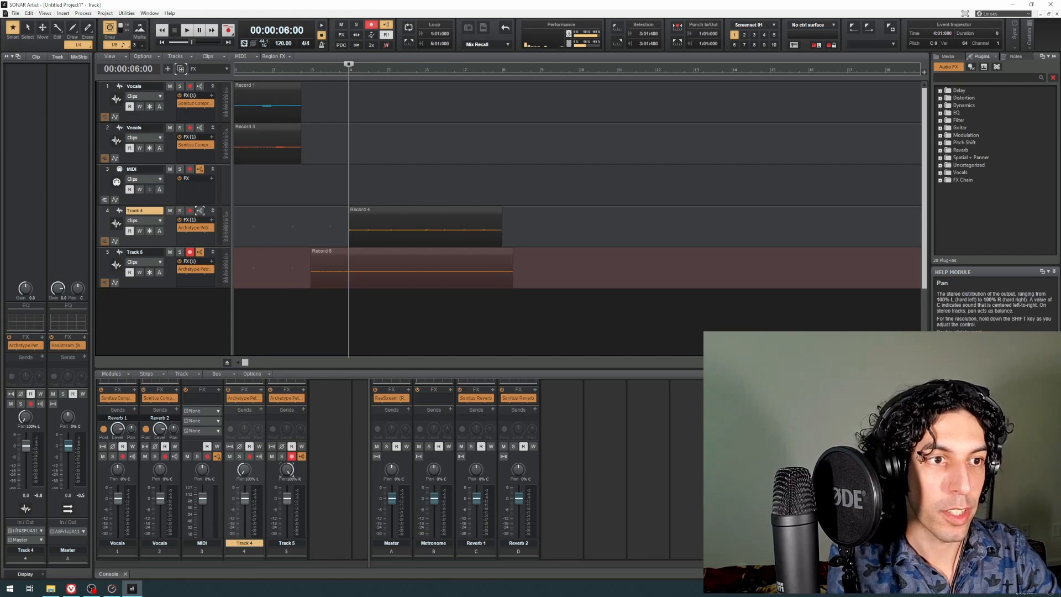
# Step: Play back the two panned guitar takes from 00:00:10:00, and select the second Vocals track
pyautogui.click(426, 71)
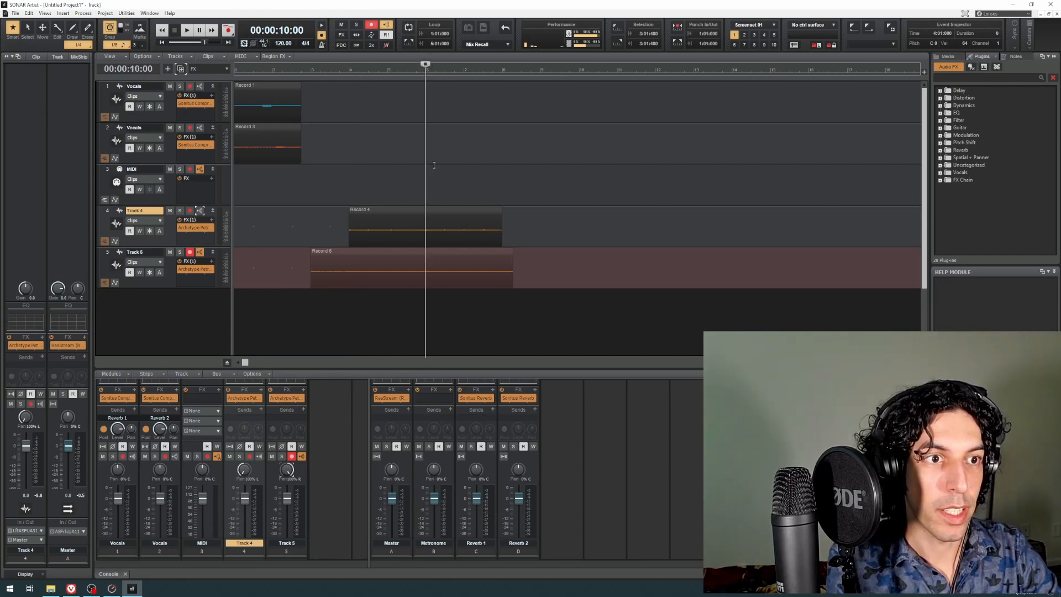
pyautogui.press('space')
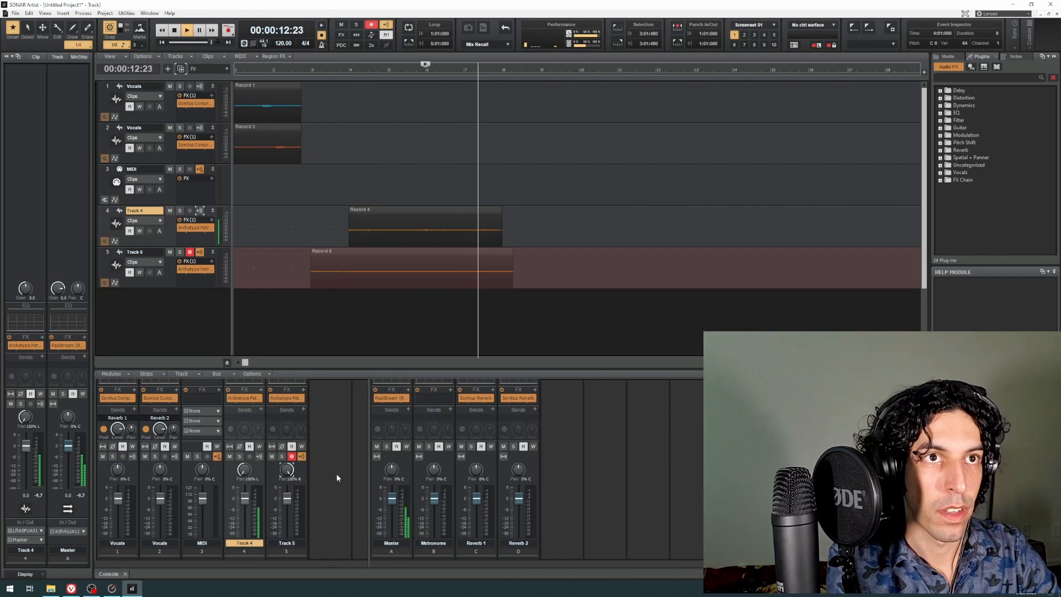
pyautogui.press('space')
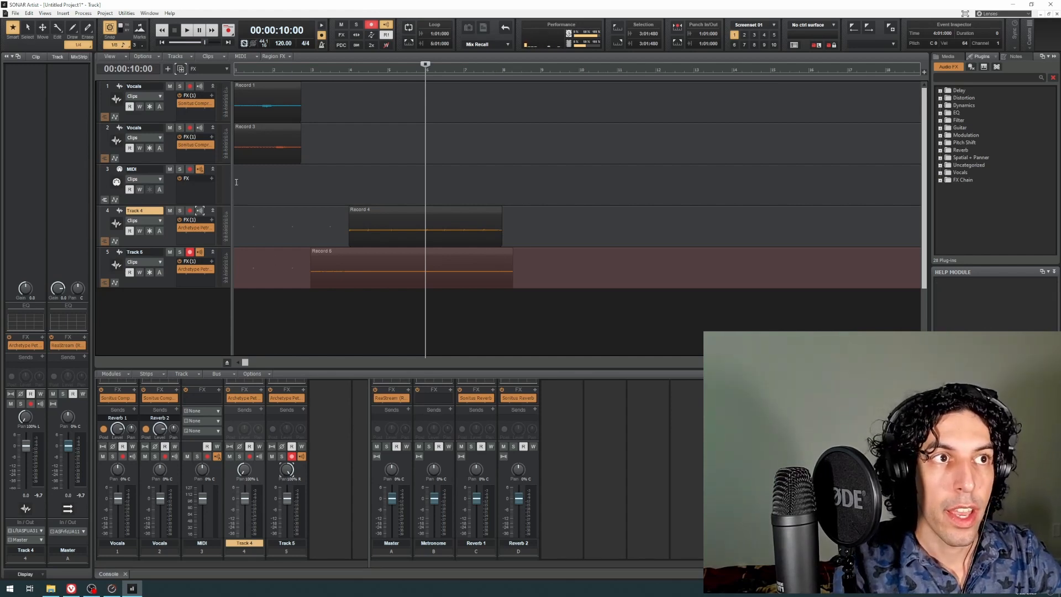
pyautogui.click(174, 152)
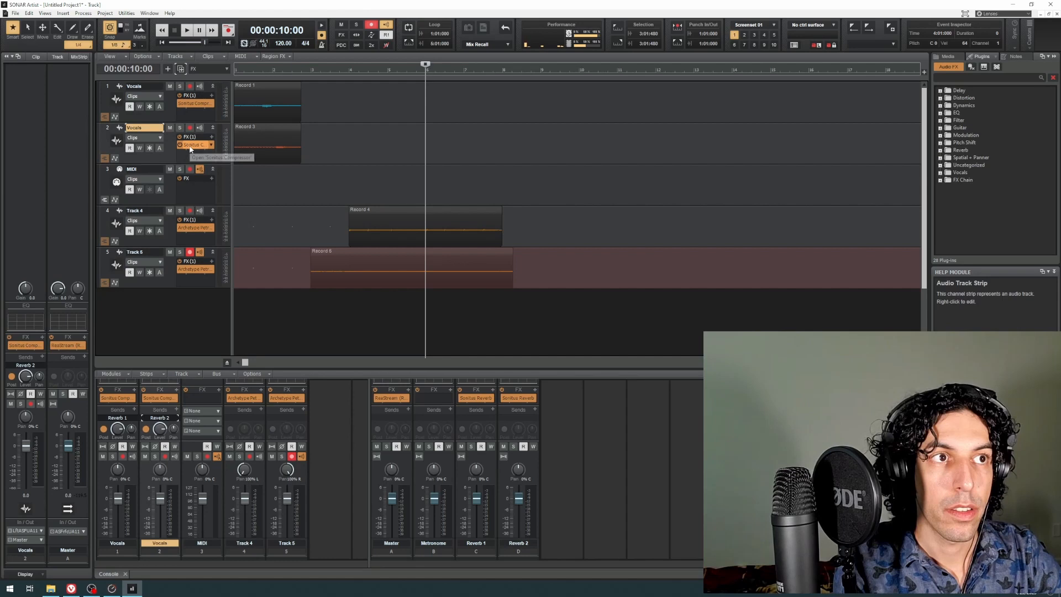